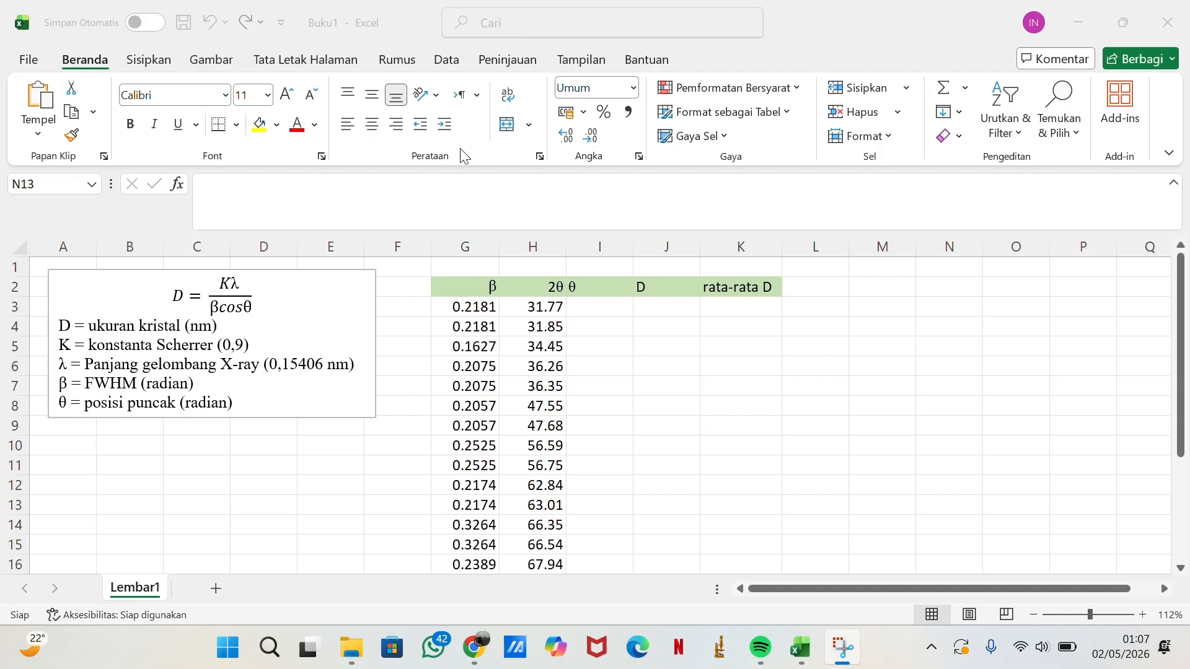
- Switch to File Explorer and open the PDF "sample report 1" from folder 3 of Analisis XRD
{"action": "left_click", "coordinate": [351, 647]}
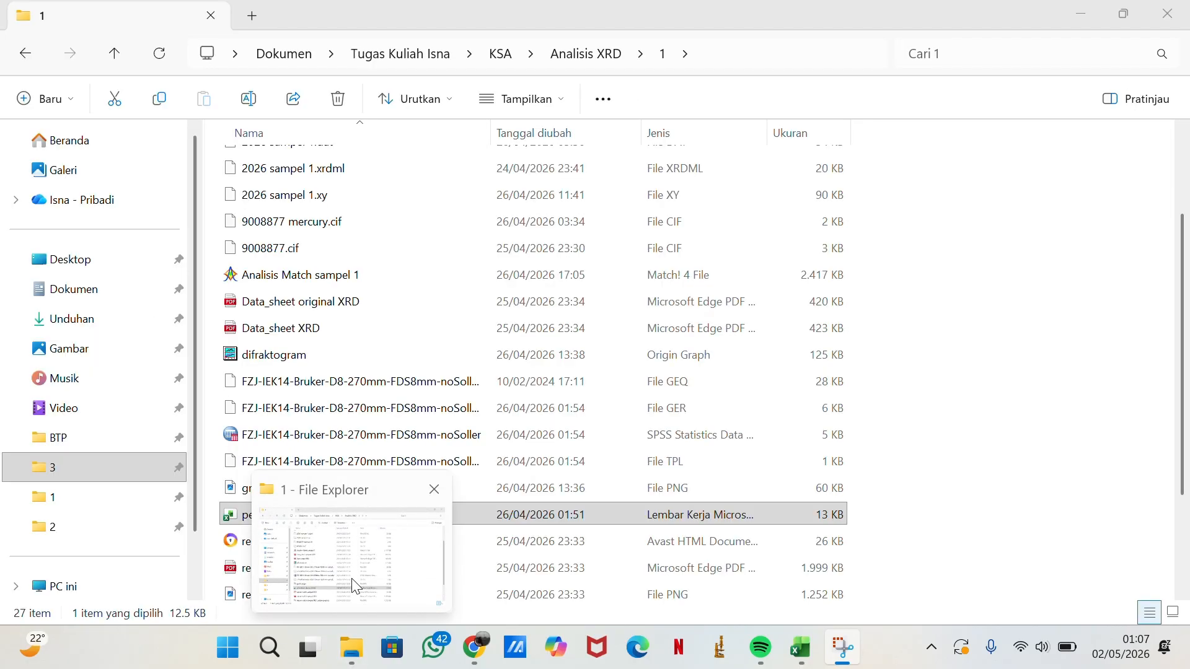
{"action": "left_click", "coordinate": [113, 525]}
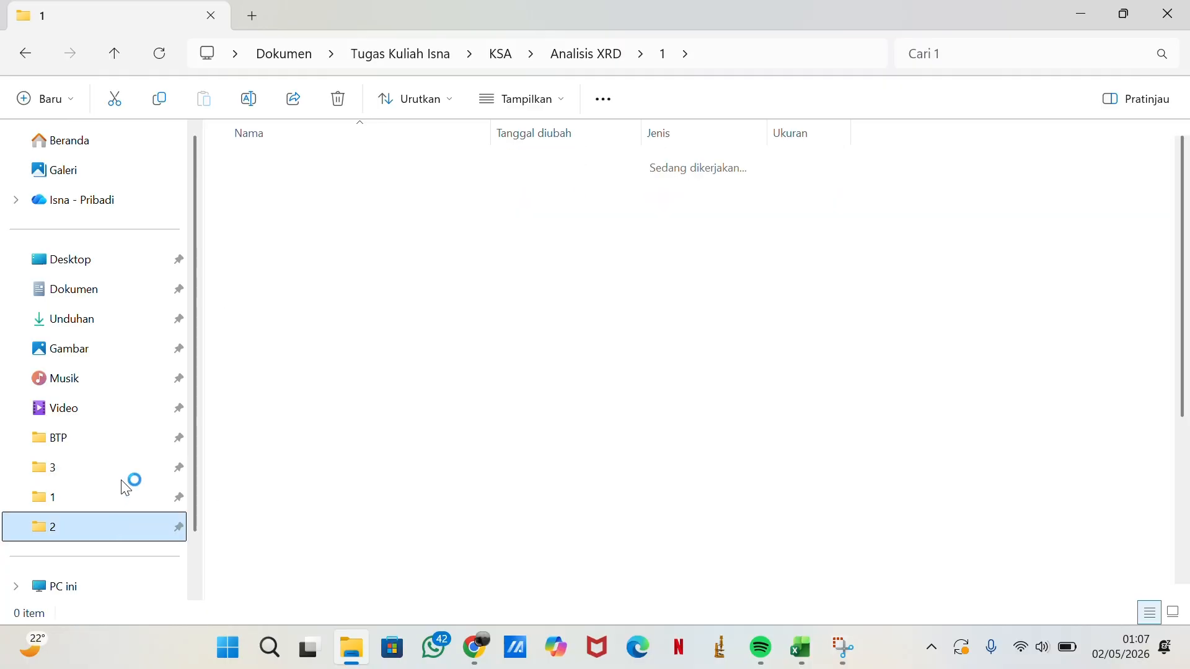
{"action": "left_click", "coordinate": [123, 476]}
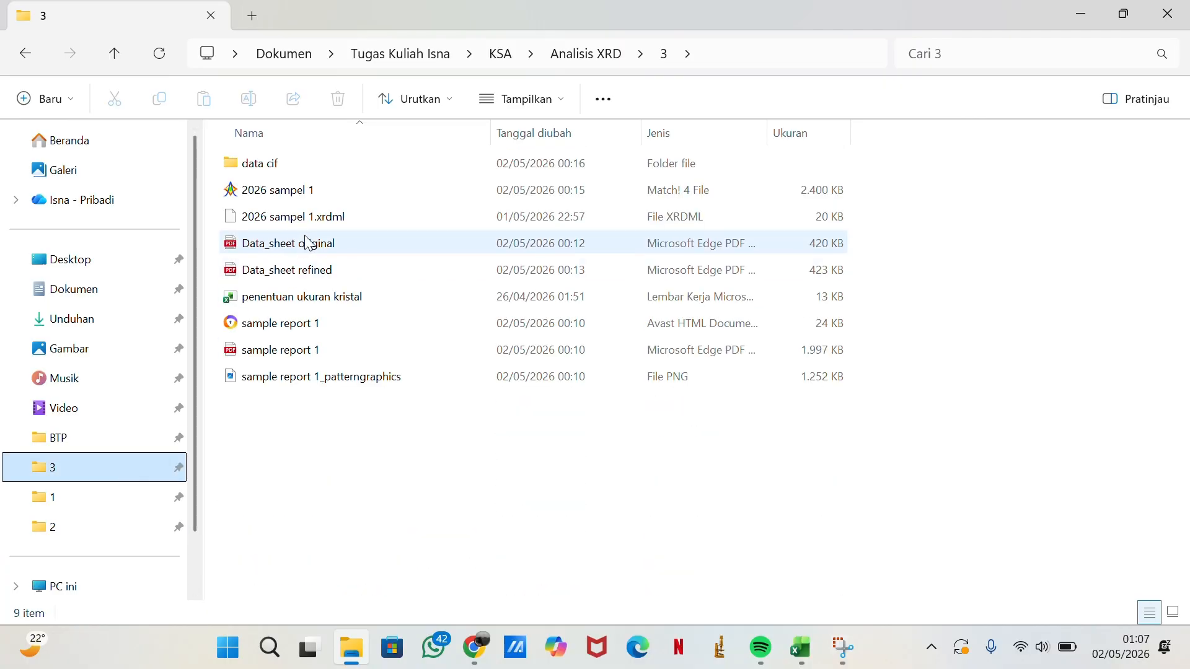
{"action": "left_click", "coordinate": [306, 350]}
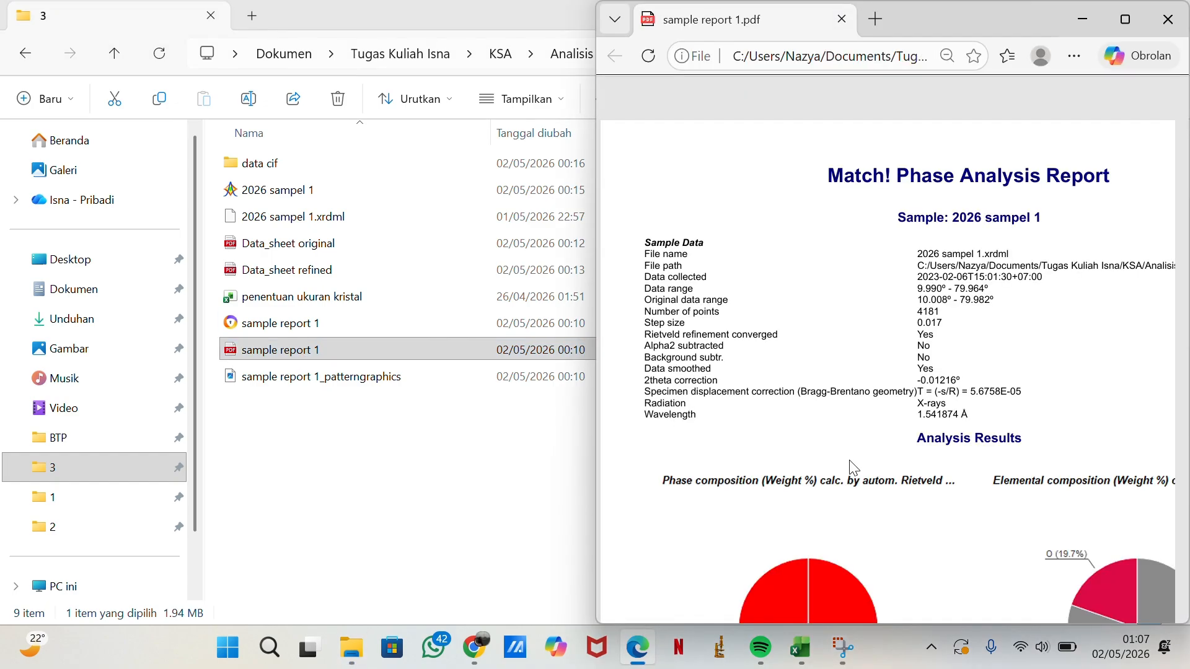
- Examine the 2theta and FWHM columns of the Peak List on page 2 of the report
{"action": "scroll", "coordinate": [854, 468], "scroll_direction": "up", "scroll_amount": 8}
{"action": "scroll", "coordinate": [854, 468], "scroll_direction": "right", "scroll_amount": 1}
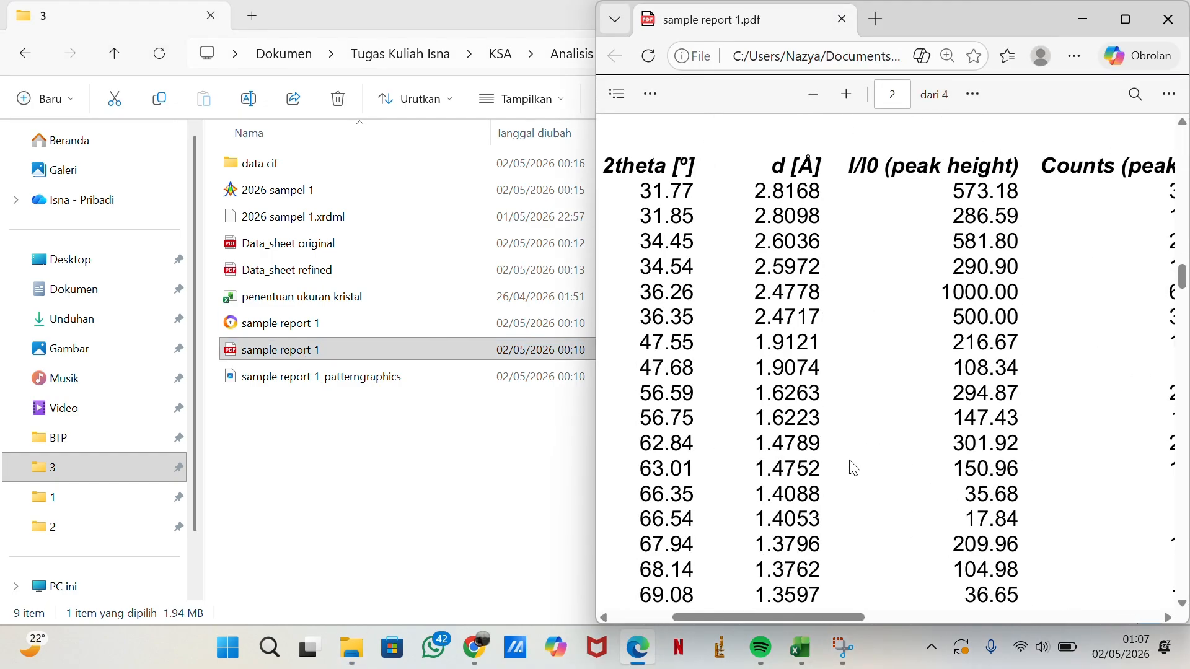
{"action": "scroll", "coordinate": [854, 468], "scroll_direction": "down", "scroll_amount": 4}
{"action": "scroll", "coordinate": [1099, 413], "scroll_direction": "right", "scroll_amount": 3}
{"action": "scroll", "coordinate": [1099, 412], "scroll_direction": "left", "scroll_amount": 2}
{"action": "scroll", "coordinate": [1099, 414], "scroll_direction": "down", "scroll_amount": 2}
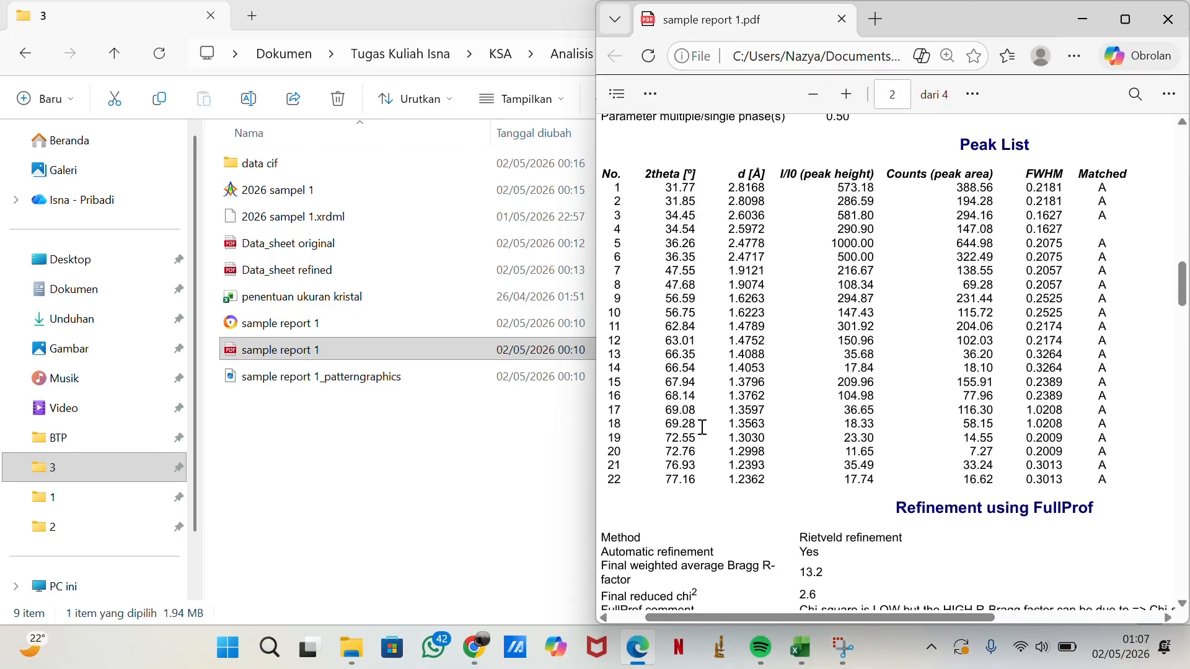
- Switch to the Buku1 workbook in Excel and fill the θ column from I3 through I23 with the formula =H3/2
{"action": "mouse_move", "coordinate": [801, 648]}
{"action": "mouse_move", "coordinate": [949, 545]}
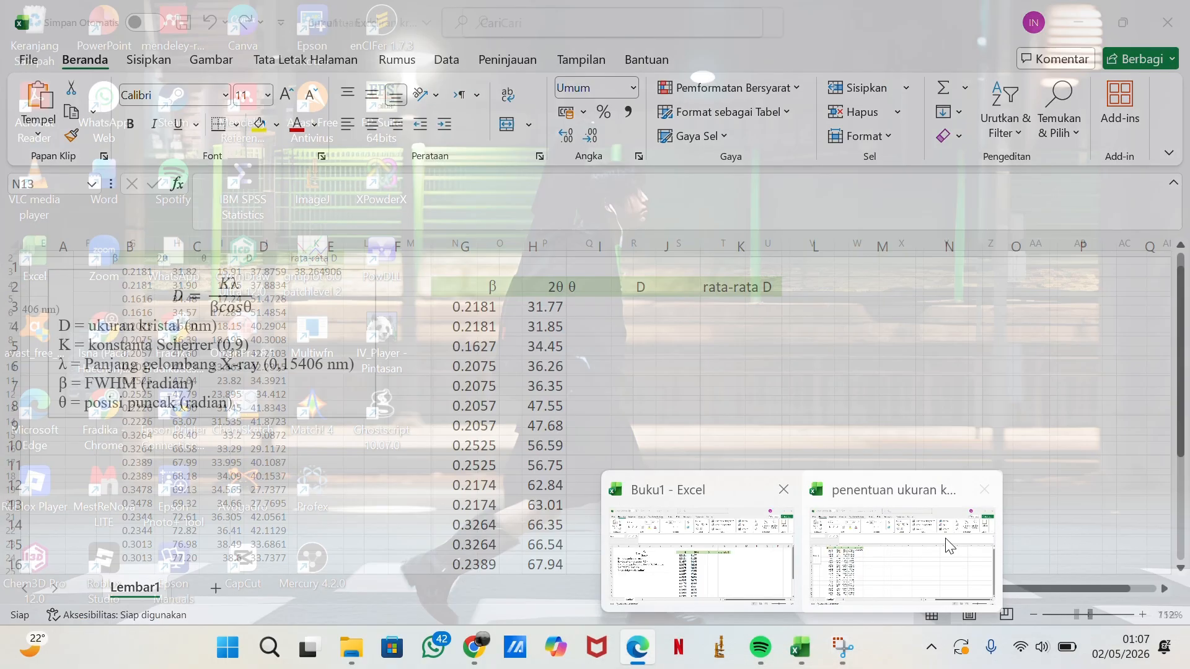
{"action": "left_click", "coordinate": [775, 529]}
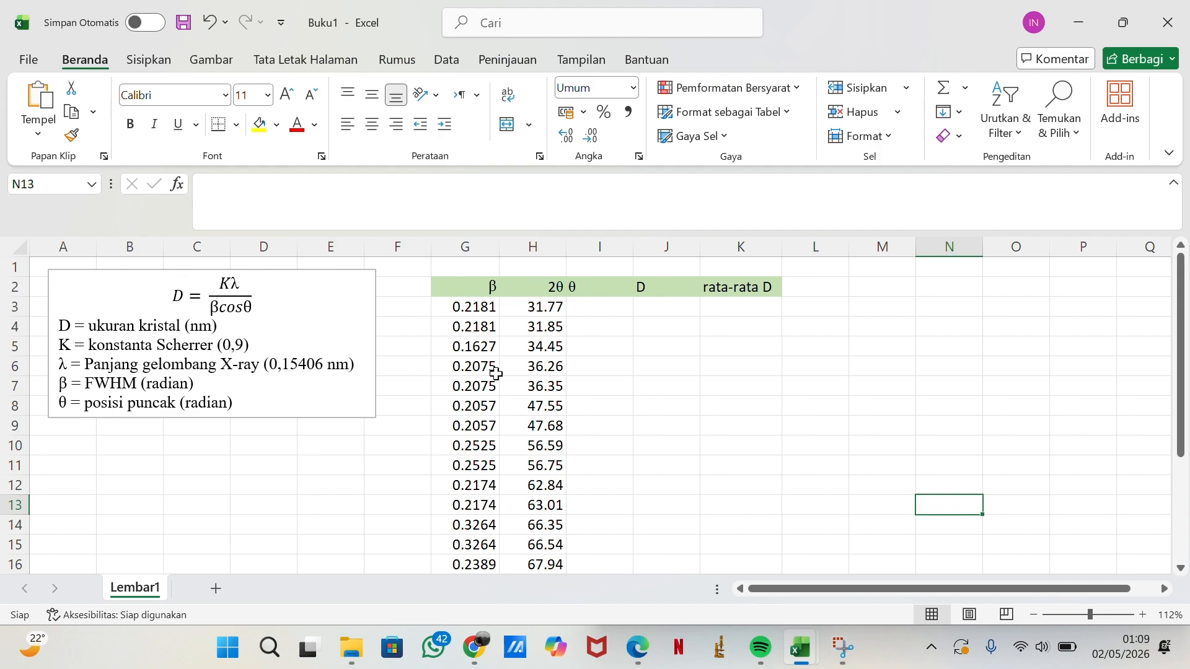
{"action": "left_click", "coordinate": [590, 310]}
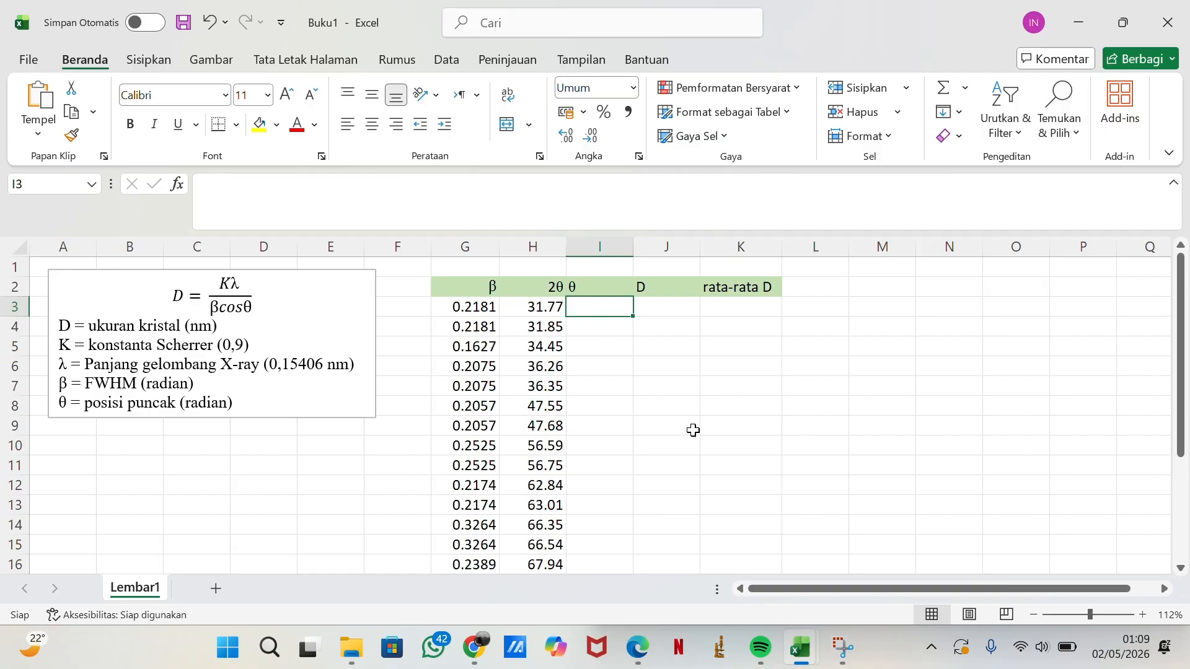
{"action": "type", "text": "="}
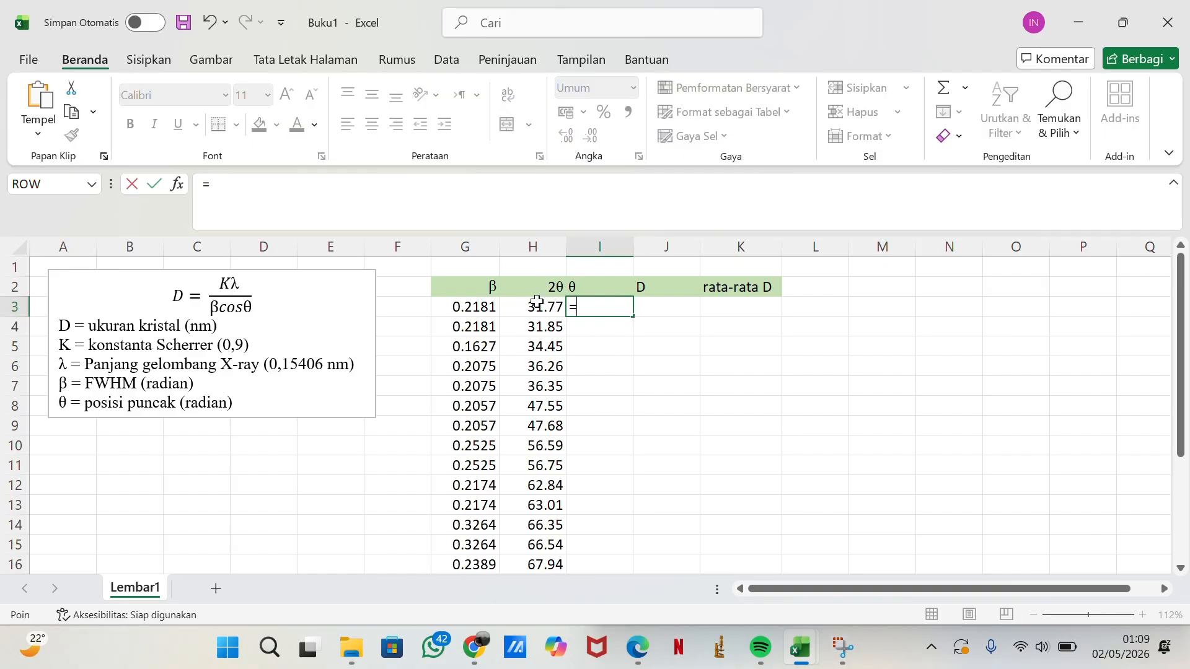
{"action": "left_click", "coordinate": [537, 302]}
{"action": "type", "text": "/2"}
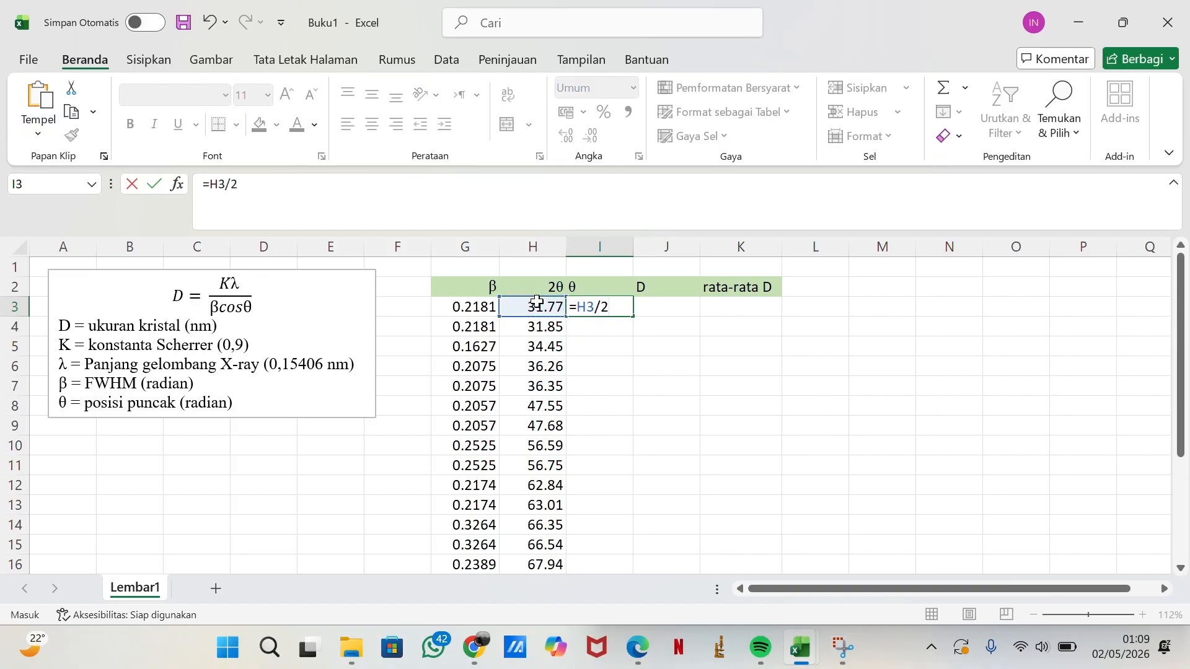
{"action": "key", "text": "ctrl+Return"}
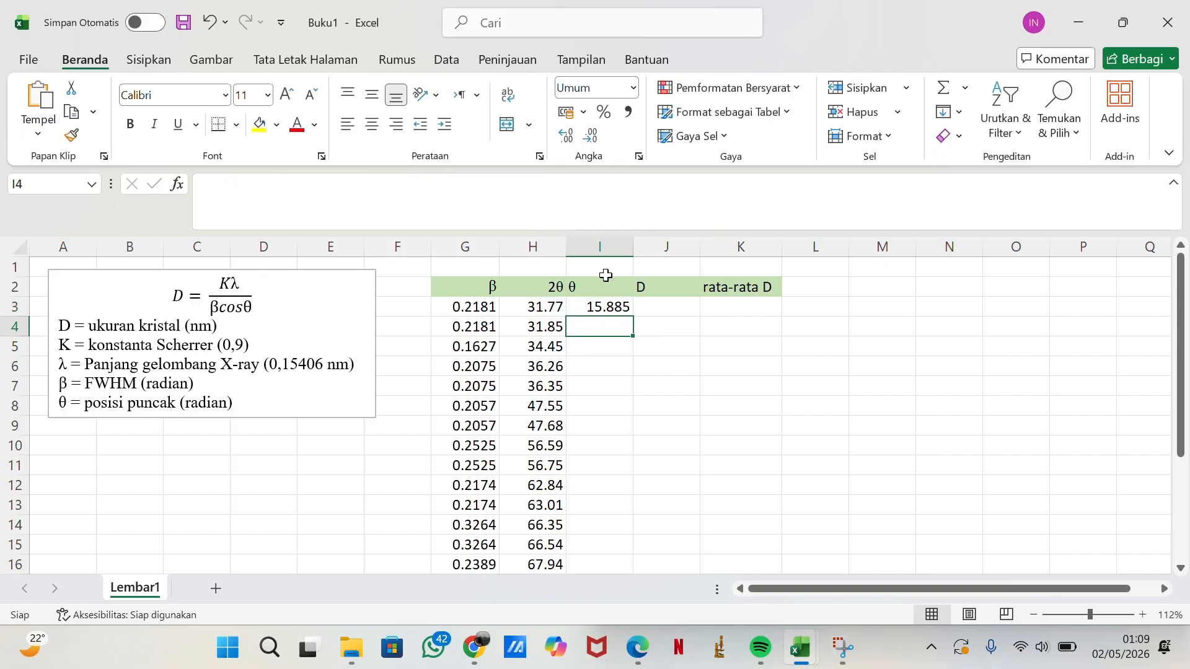
{"action": "double_click", "coordinate": [633, 315]}
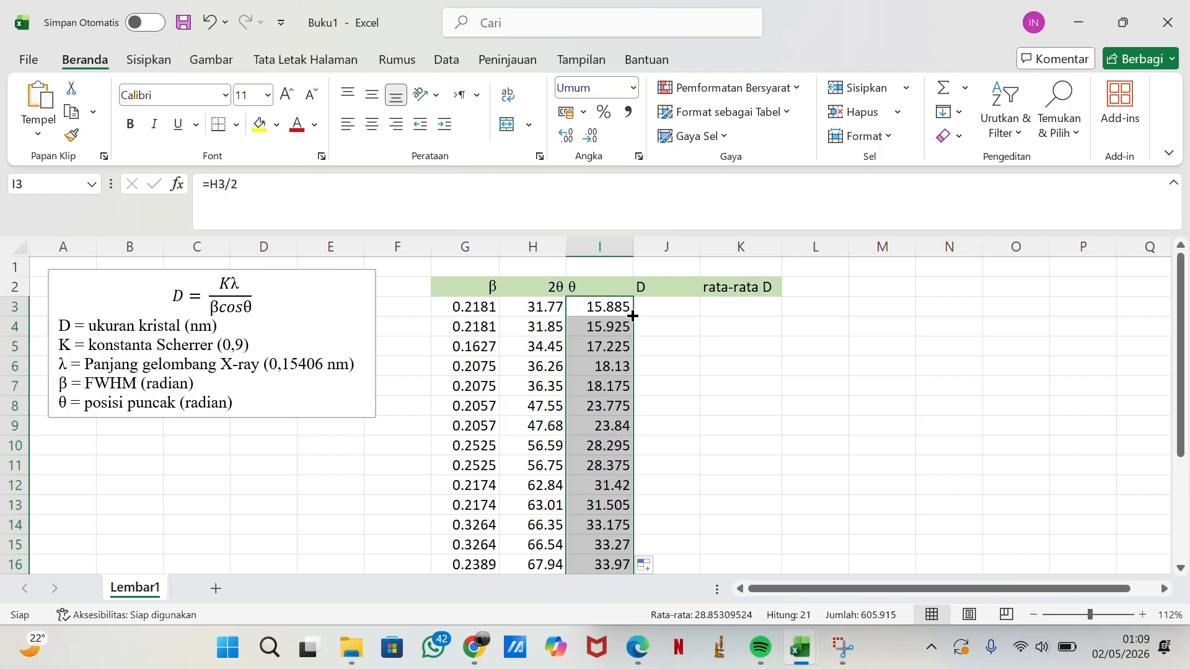
{"action": "scroll", "coordinate": [633, 316], "scroll_direction": "down", "scroll_amount": 6}
{"action": "scroll", "coordinate": [633, 316], "scroll_direction": "up", "scroll_amount": 6}
- Enter the Scherrer formula =(0.9*0.15406)/(RADIANS(G3)*COS(RADIANS(I3))) in cell J3 of the D column
{"action": "left_click", "coordinate": [671, 307]}
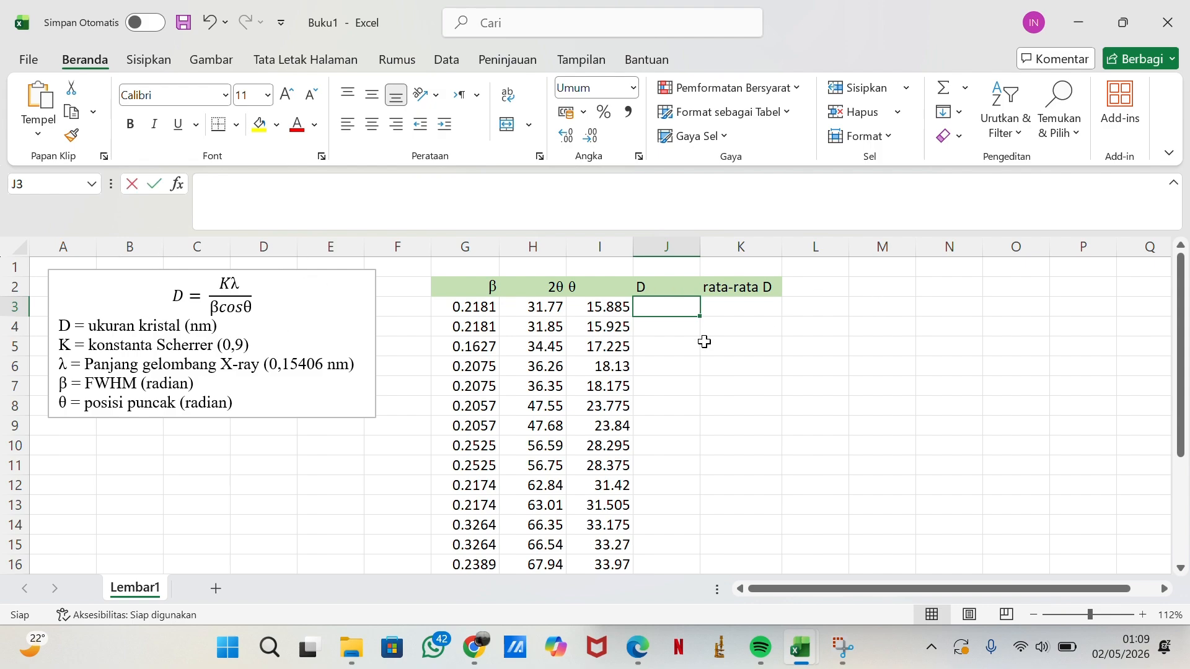
{"action": "type", "text": "="}
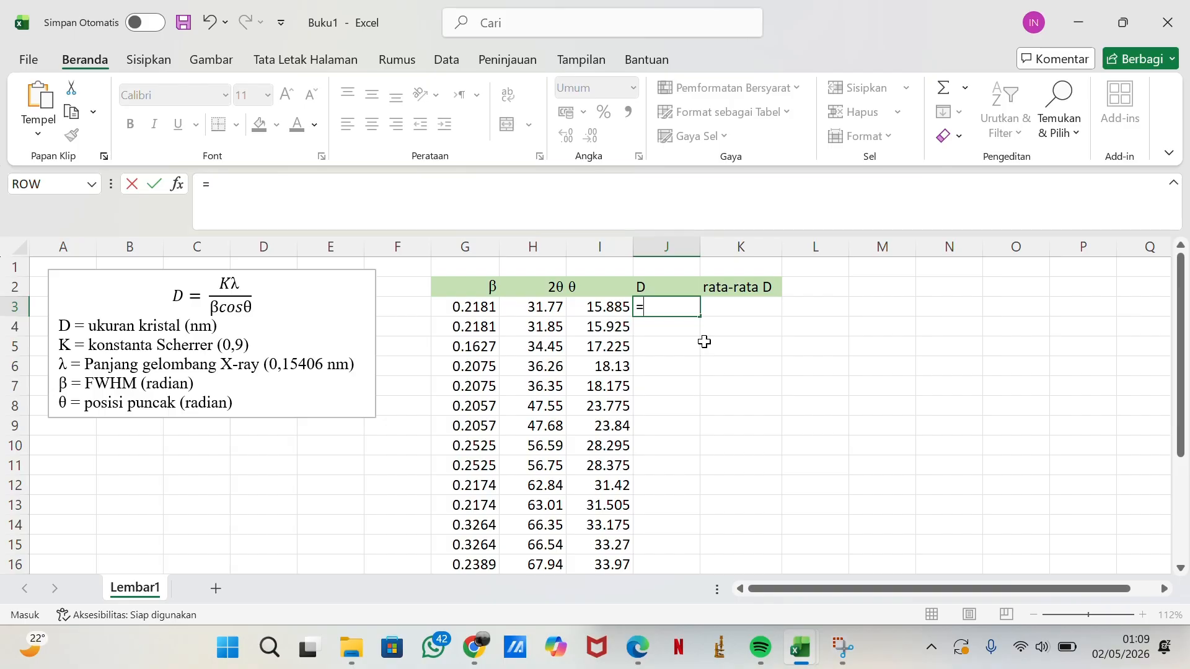
{"action": "type", "text": "(0.9*0"}
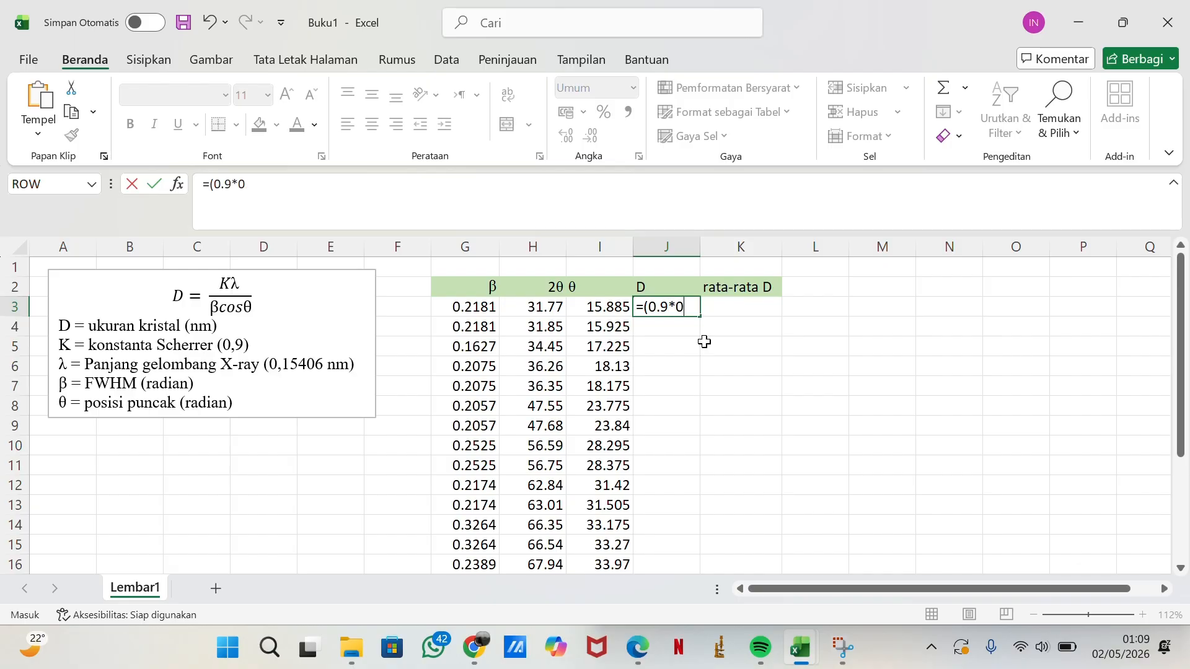
{"action": "type", "text": ".15406)/("}
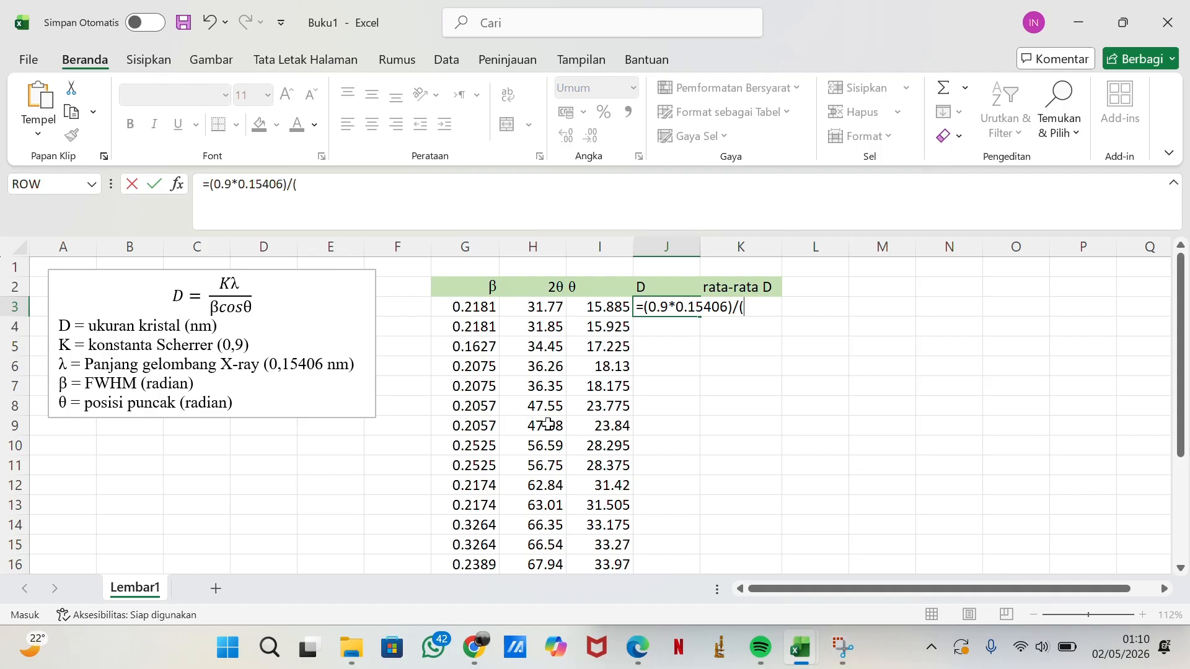
{"action": "type", "text": "ra"}
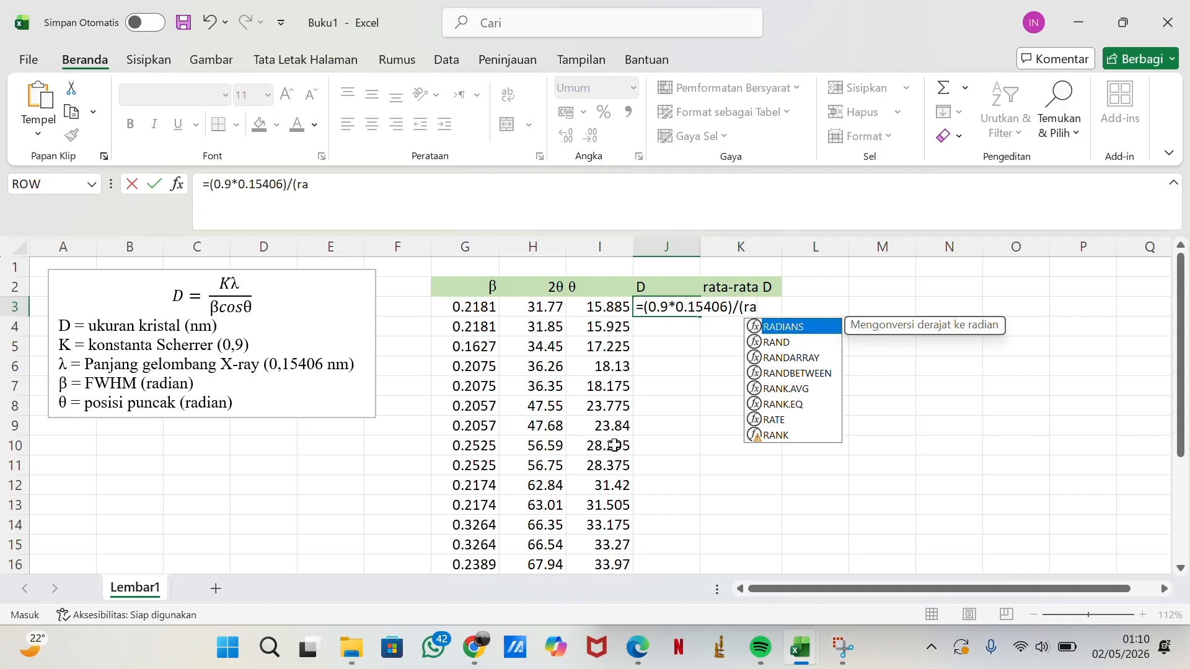
{"action": "double_click", "coordinate": [782, 325]}
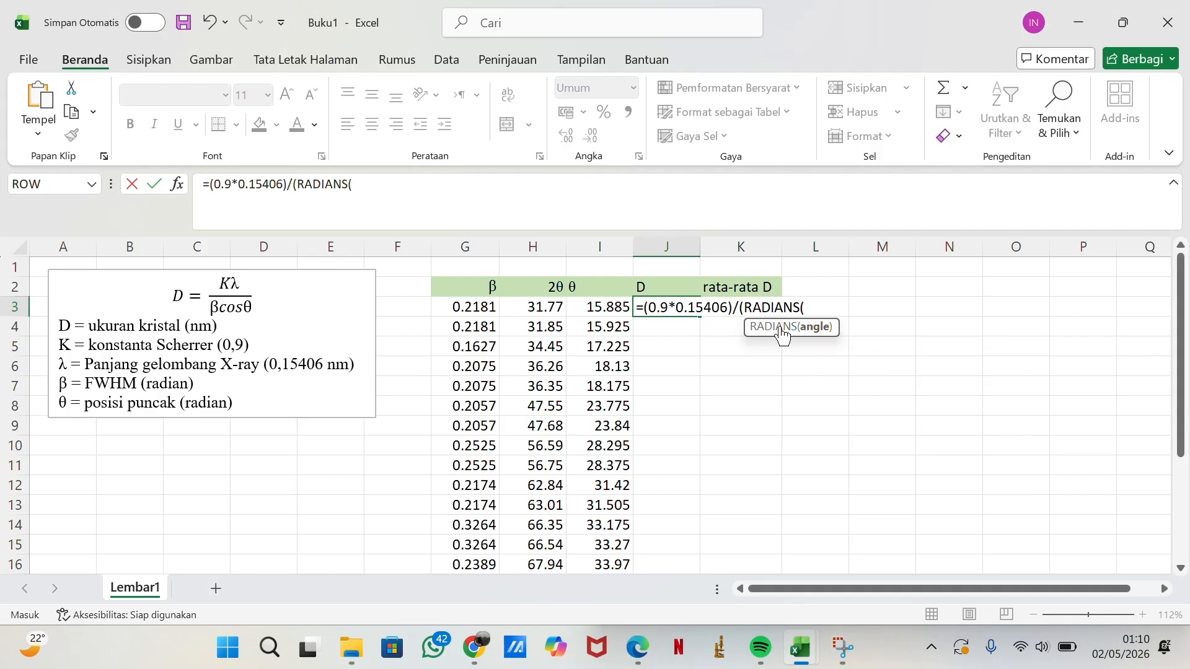
{"action": "left_click", "coordinate": [485, 310]}
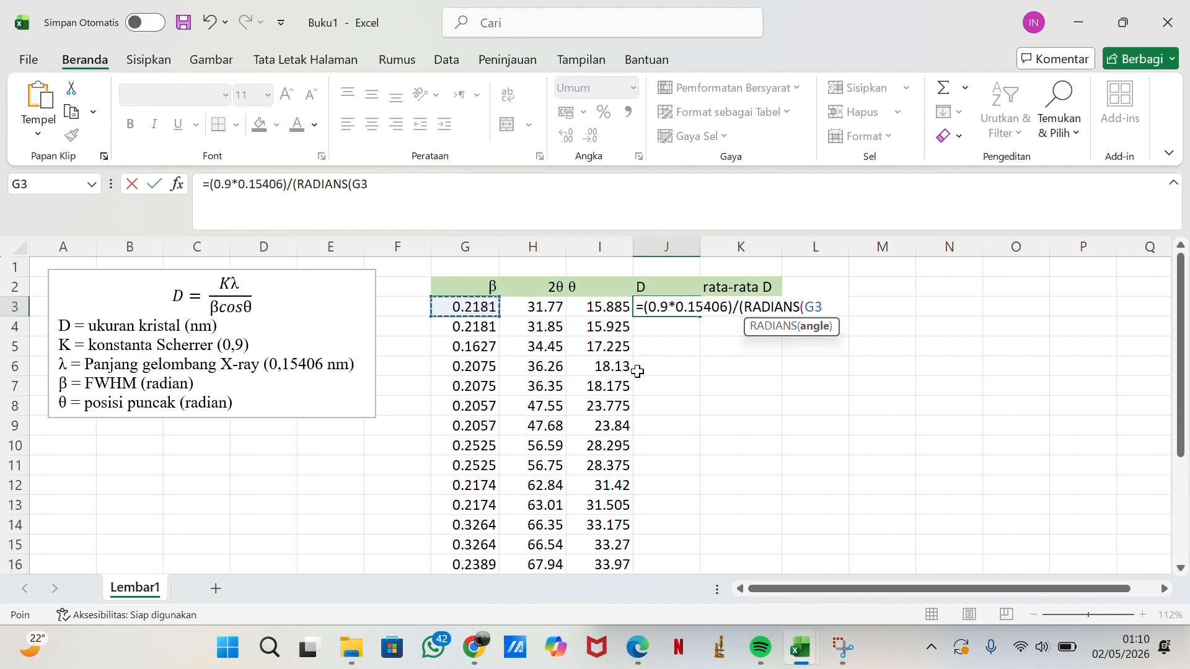
{"action": "type", "text": ")"}
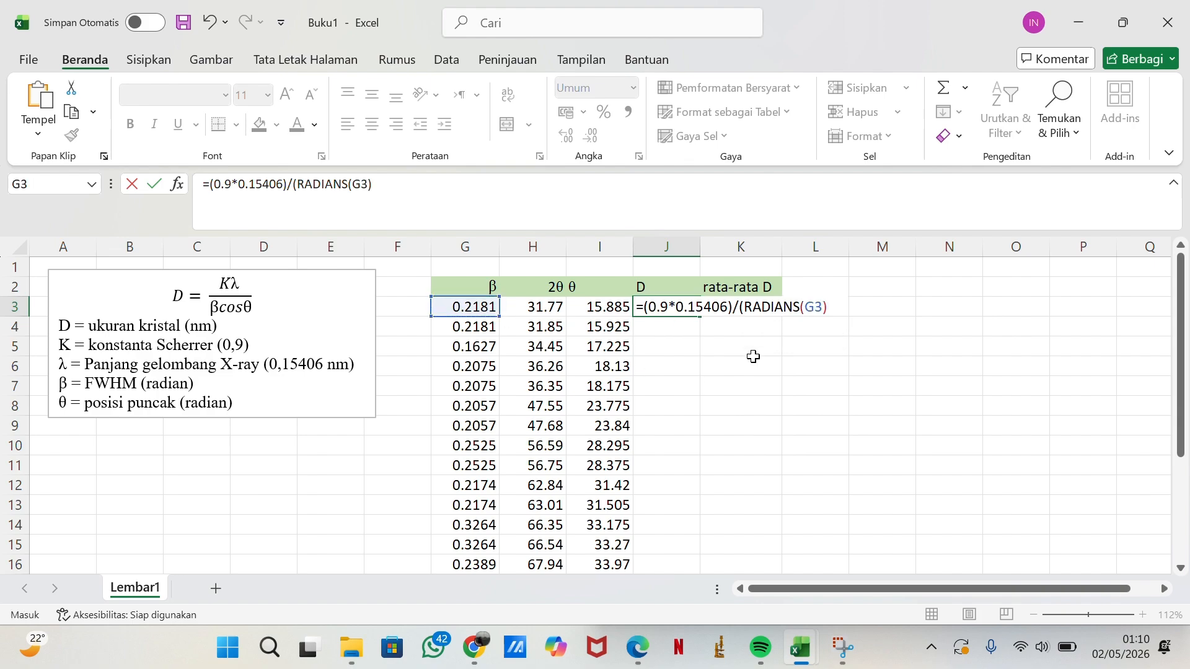
{"action": "type", "text": "*cos"}
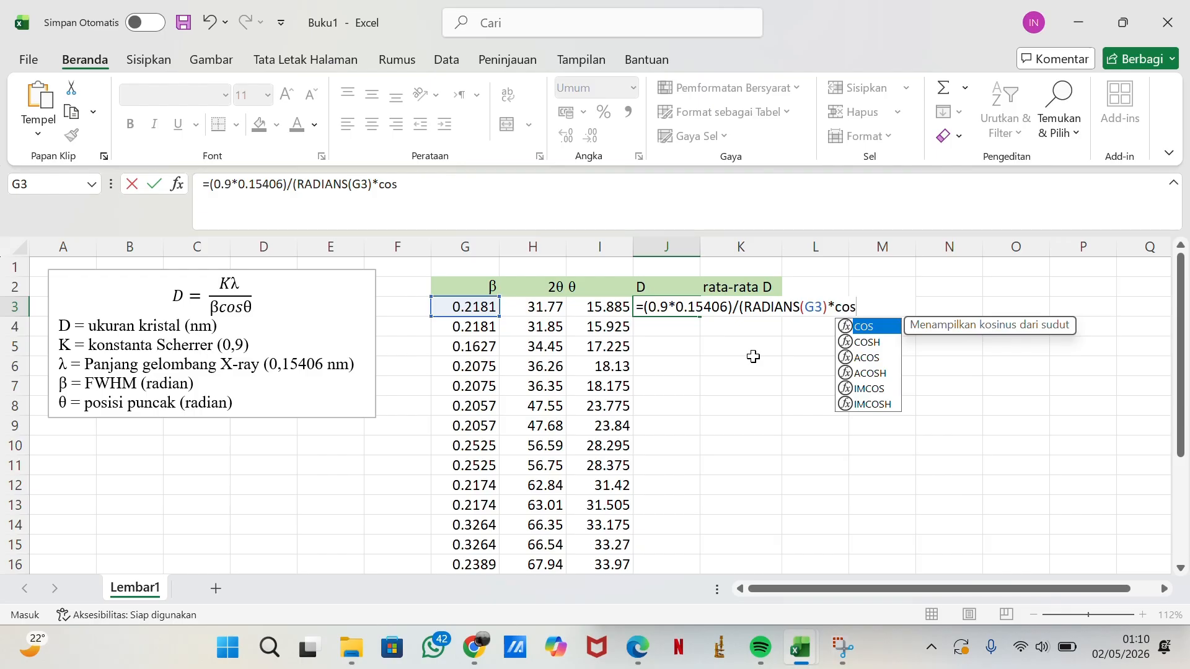
{"action": "type", "text": "(rad"}
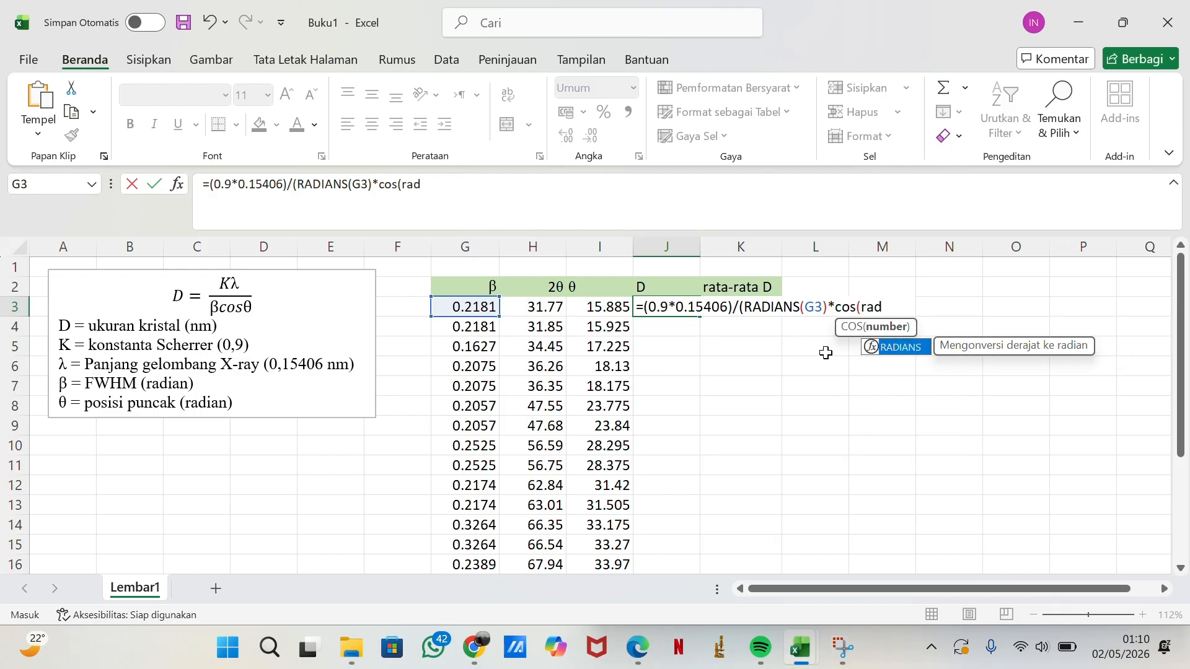
{"action": "double_click", "coordinate": [908, 349]}
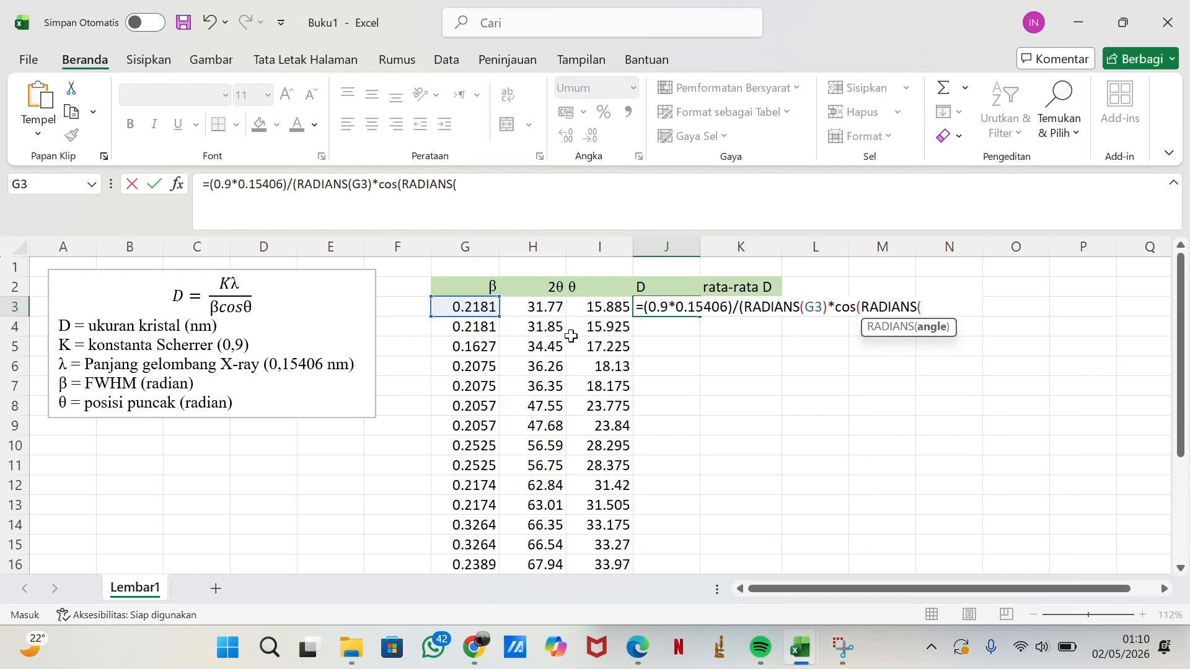
{"action": "left_click", "coordinate": [621, 307]}
{"action": "type", "text": ")))"}
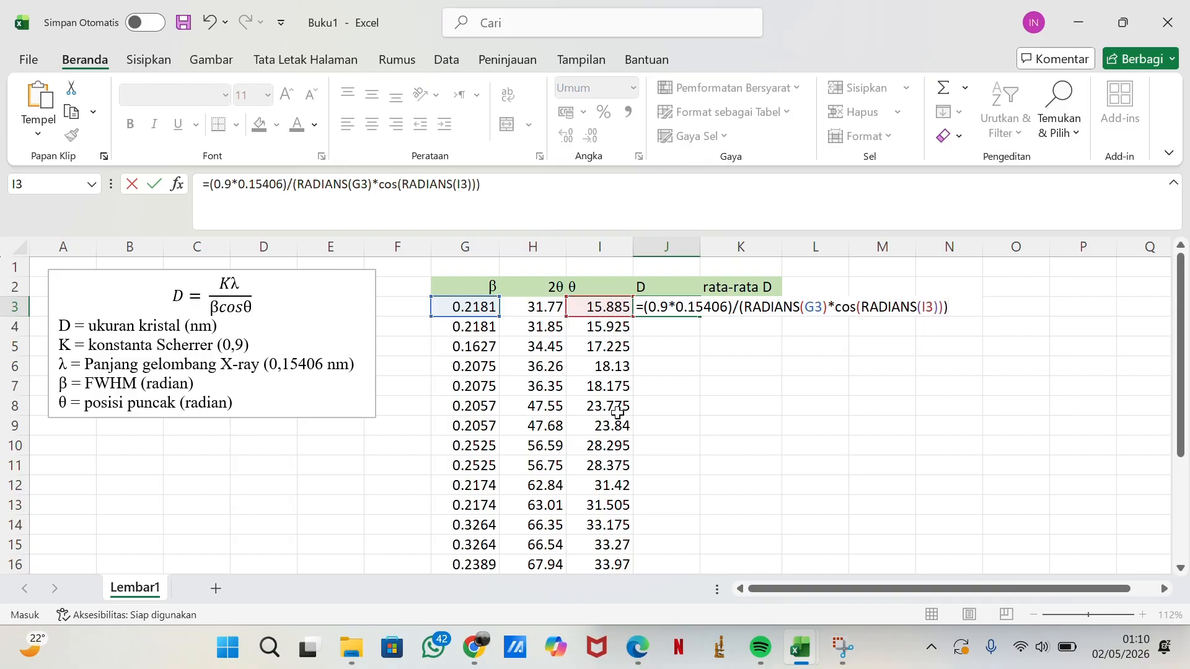
{"action": "key", "text": "Return"}
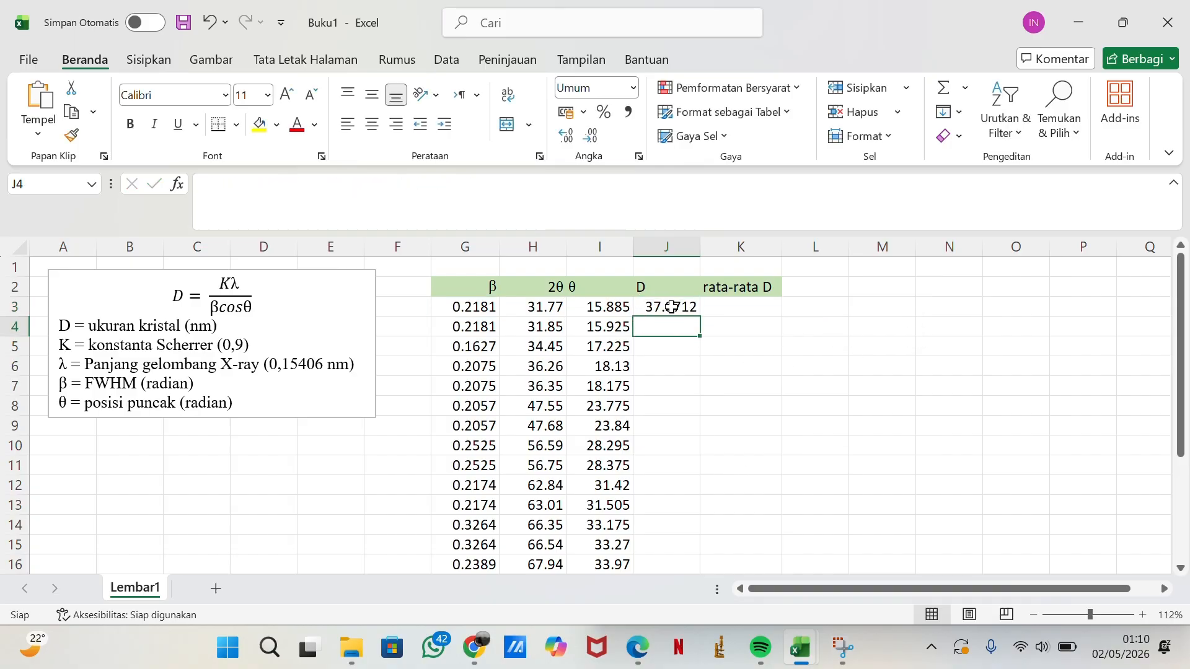
- Fill the crystallite size formula from J3 down the D column through row 23
{"action": "left_click", "coordinate": [664, 310]}
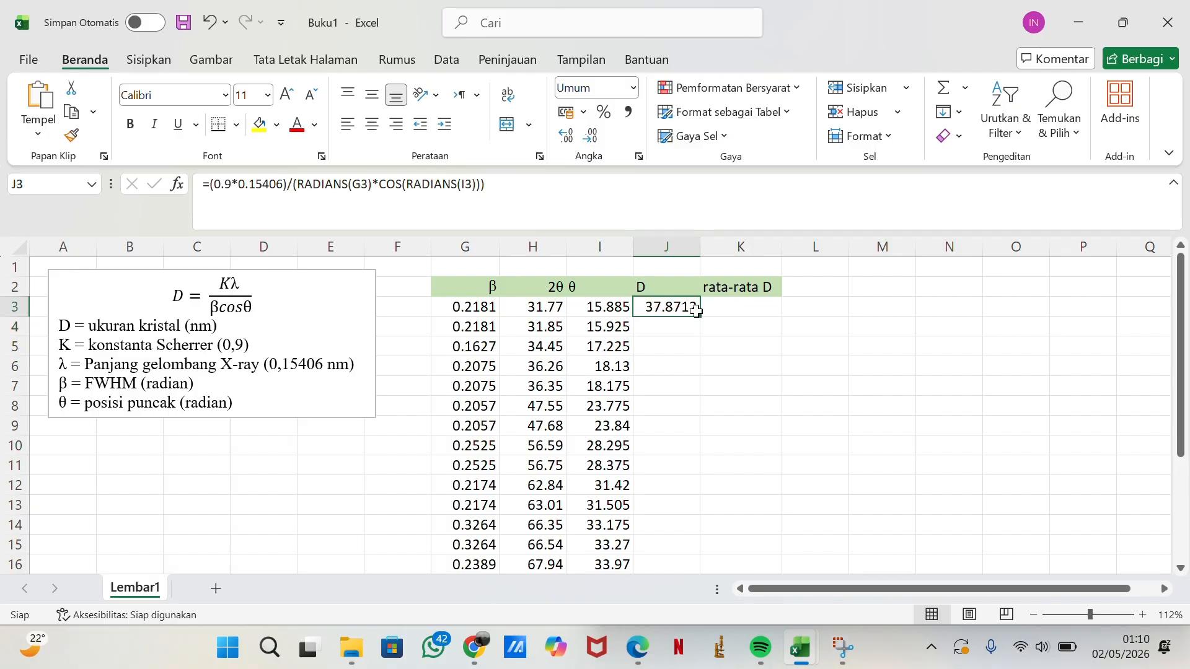
{"action": "double_click", "coordinate": [699, 317]}
{"action": "scroll", "coordinate": [705, 377], "scroll_direction": "down", "scroll_amount": 3}
{"action": "scroll", "coordinate": [703, 375], "scroll_direction": "down", "scroll_amount": 2}
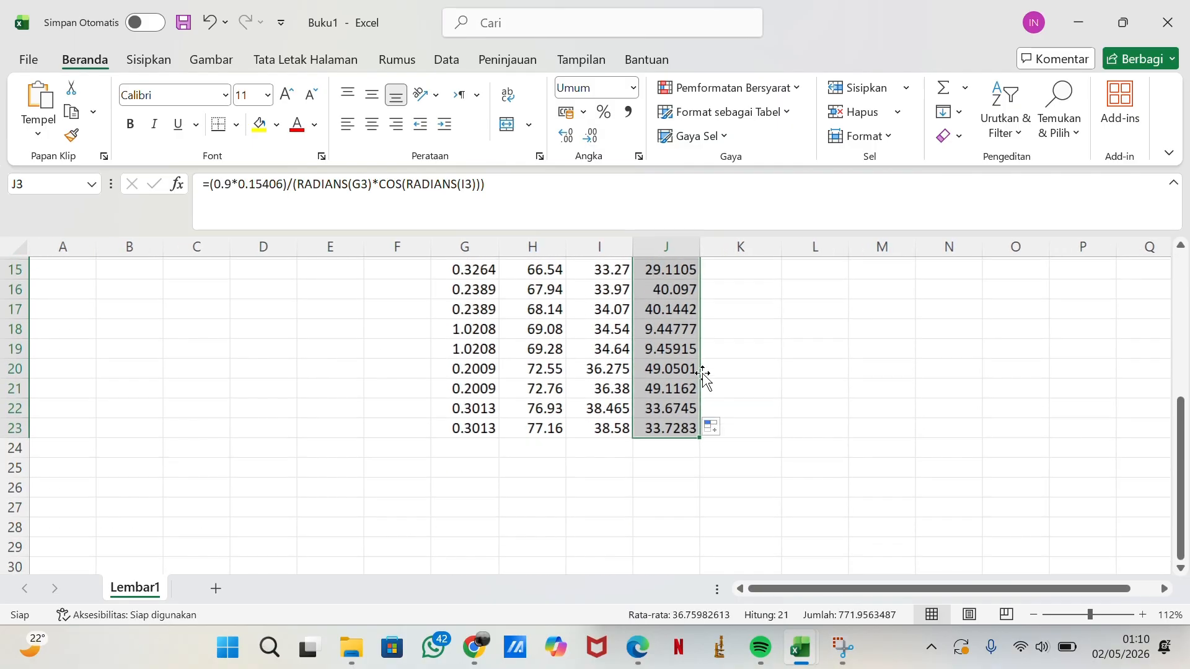
{"action": "scroll", "coordinate": [704, 375], "scroll_direction": "up", "scroll_amount": 3}
{"action": "scroll", "coordinate": [705, 375], "scroll_direction": "up", "scroll_amount": 3}
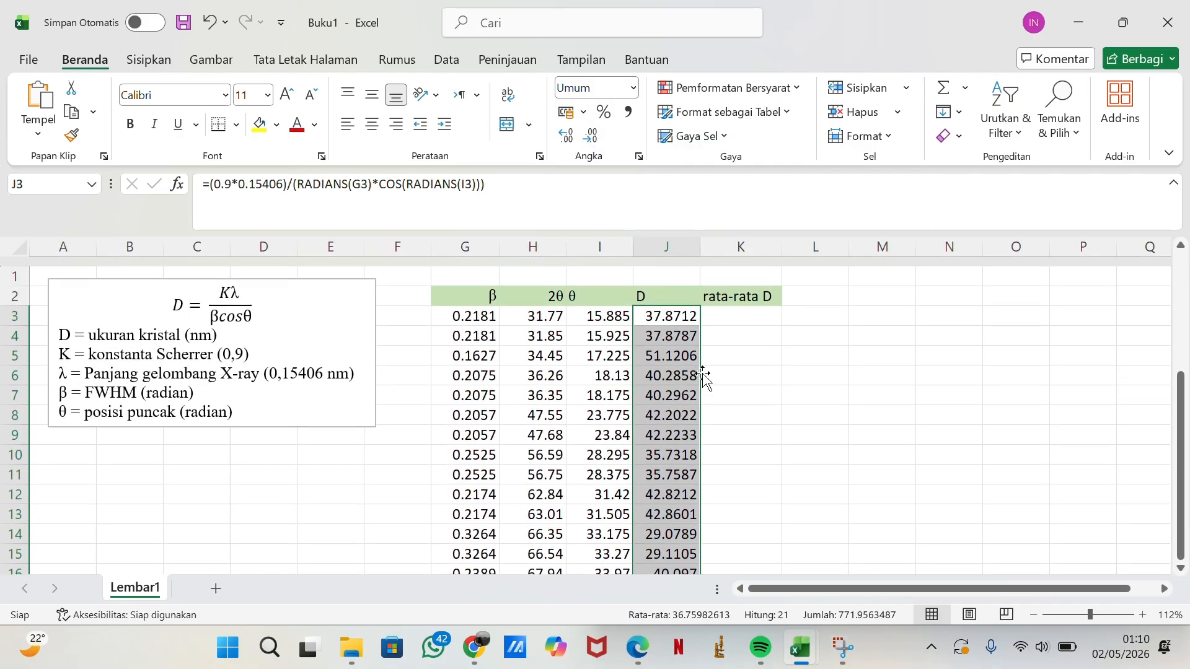
- Calculate the average of the D values in J3:J23 with the AVERAGE function in cell K3, under rata-rata D
{"action": "left_click", "coordinate": [760, 306]}
{"action": "type", "text": "="}
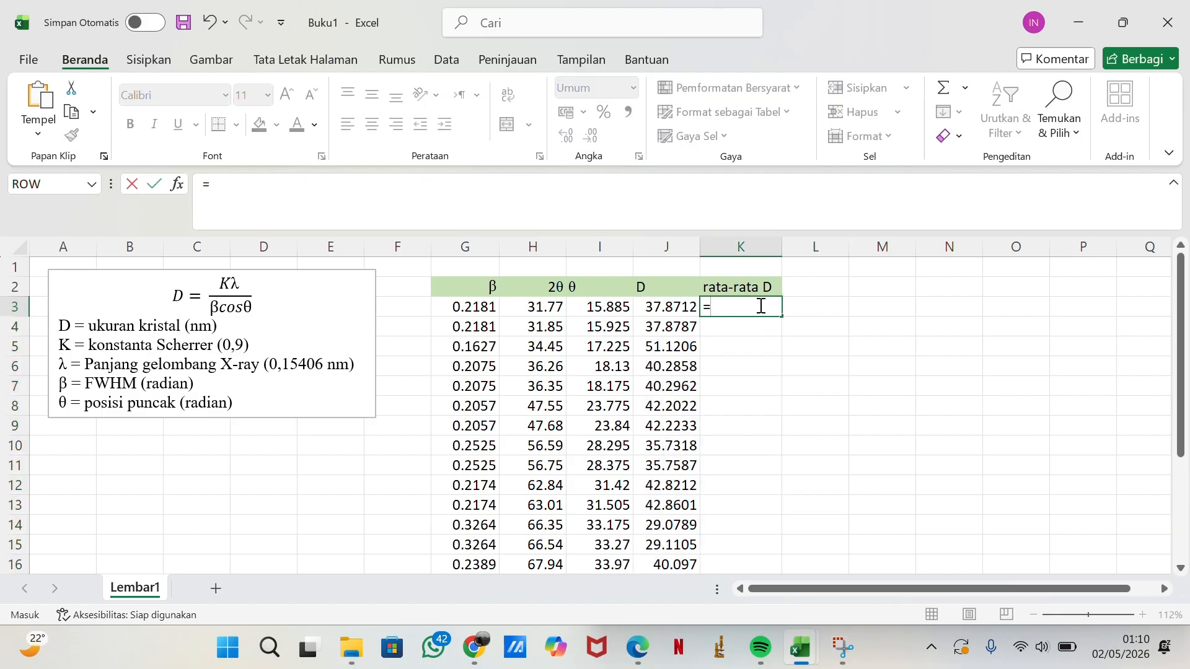
{"action": "type", "text": "ave"}
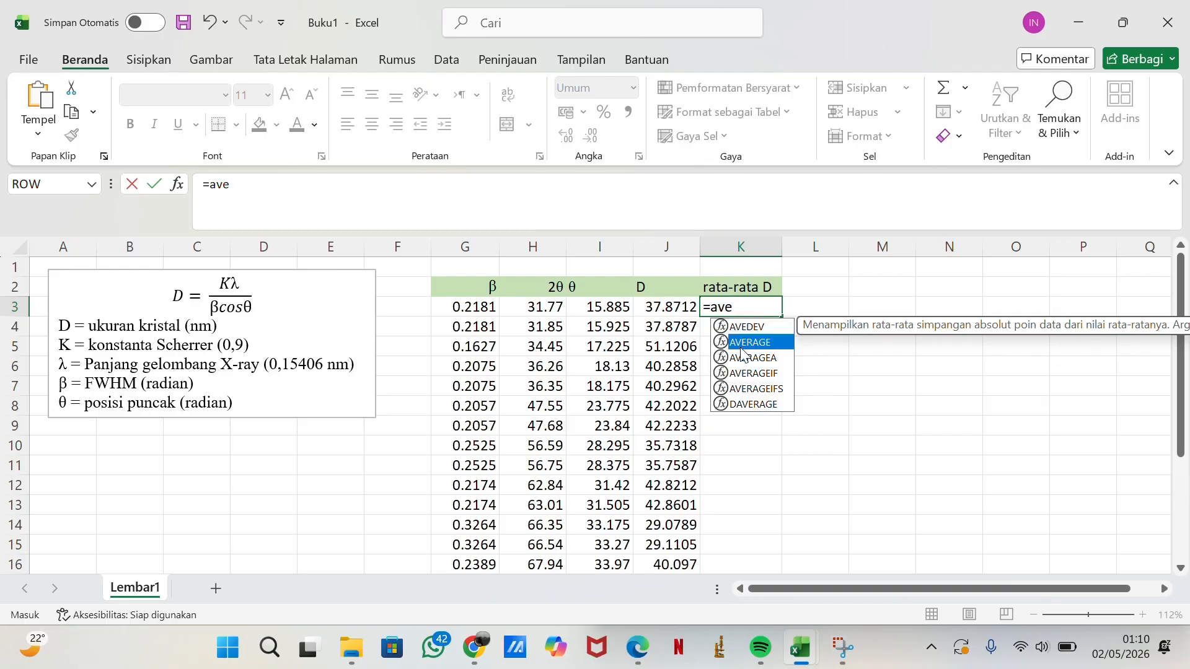
{"action": "double_click", "coordinate": [742, 348]}
{"action": "left_click", "coordinate": [663, 305]}
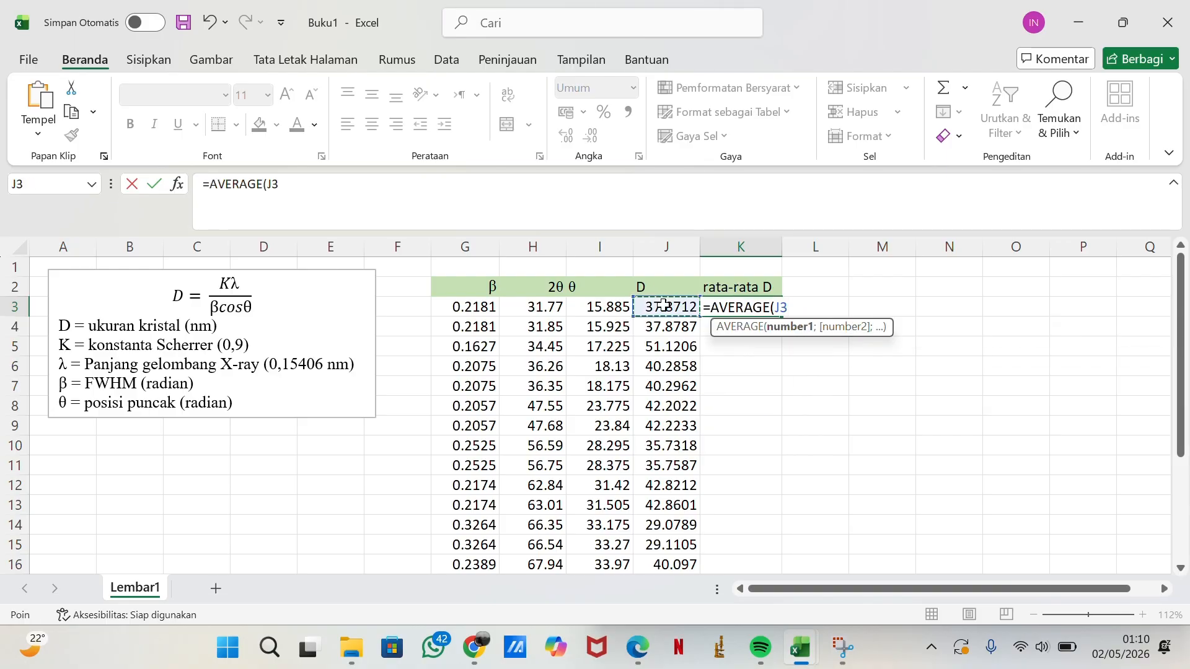
{"action": "left_click_drag", "start_coordinate": [663, 305], "coordinate": [669, 384]}
{"action": "key", "text": "Return"}
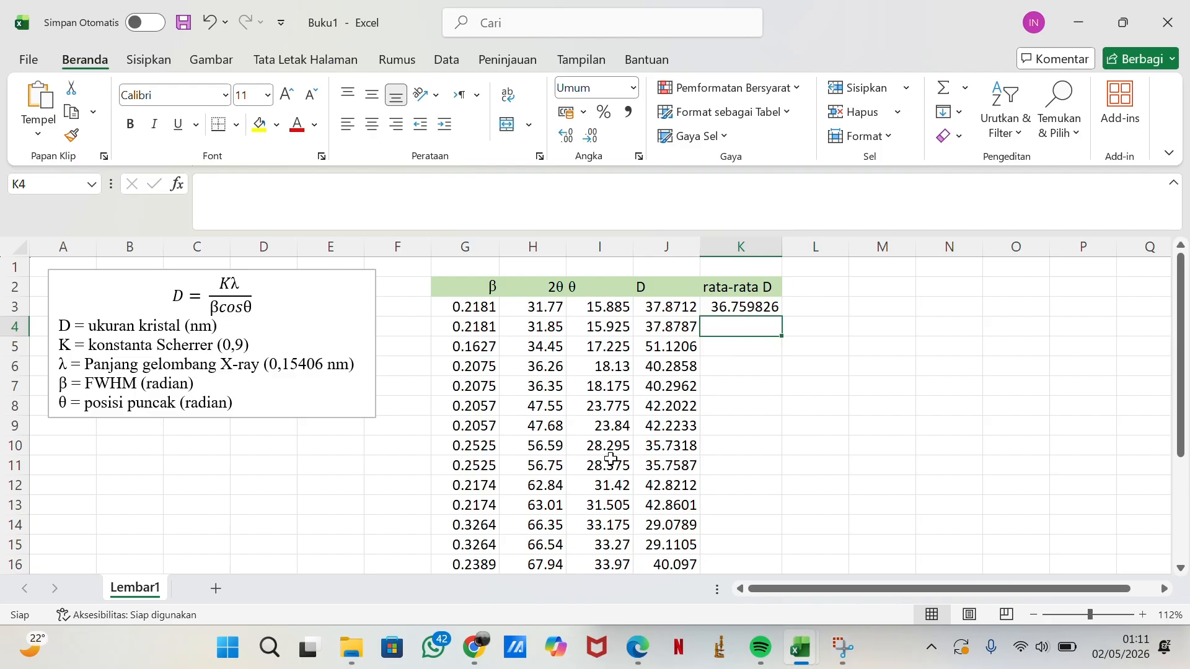
{"action": "scroll", "coordinate": [723, 426], "scroll_direction": "down", "scroll_amount": 1}
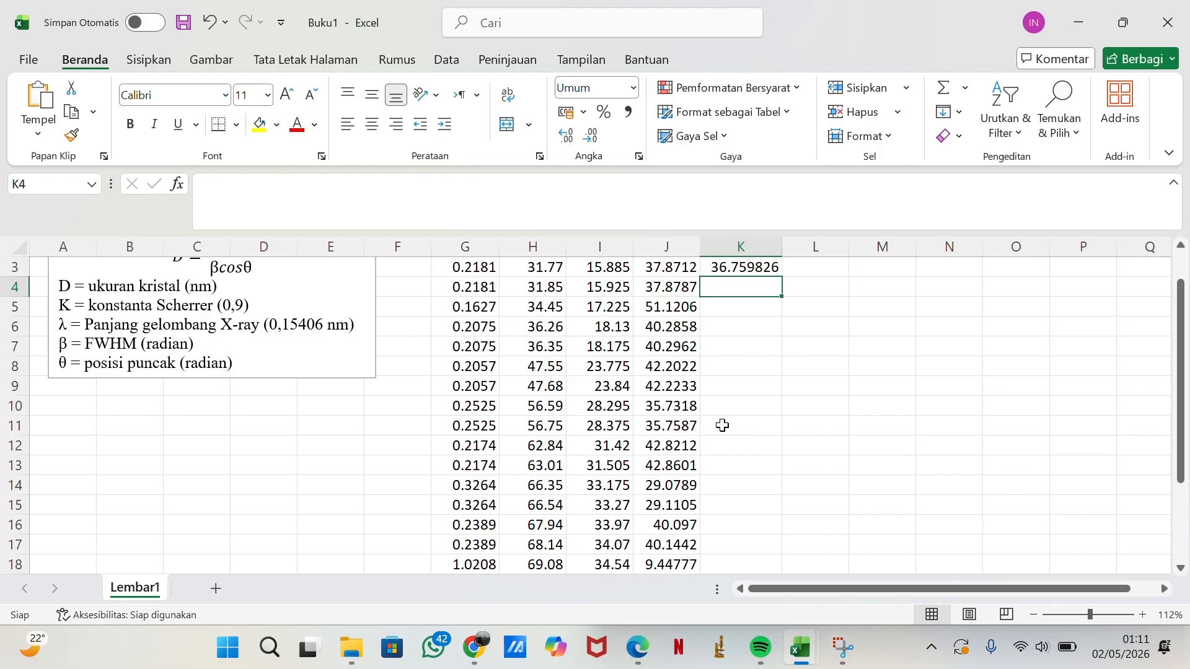
{"action": "scroll", "coordinate": [723, 426], "scroll_direction": "up", "scroll_amount": 1}
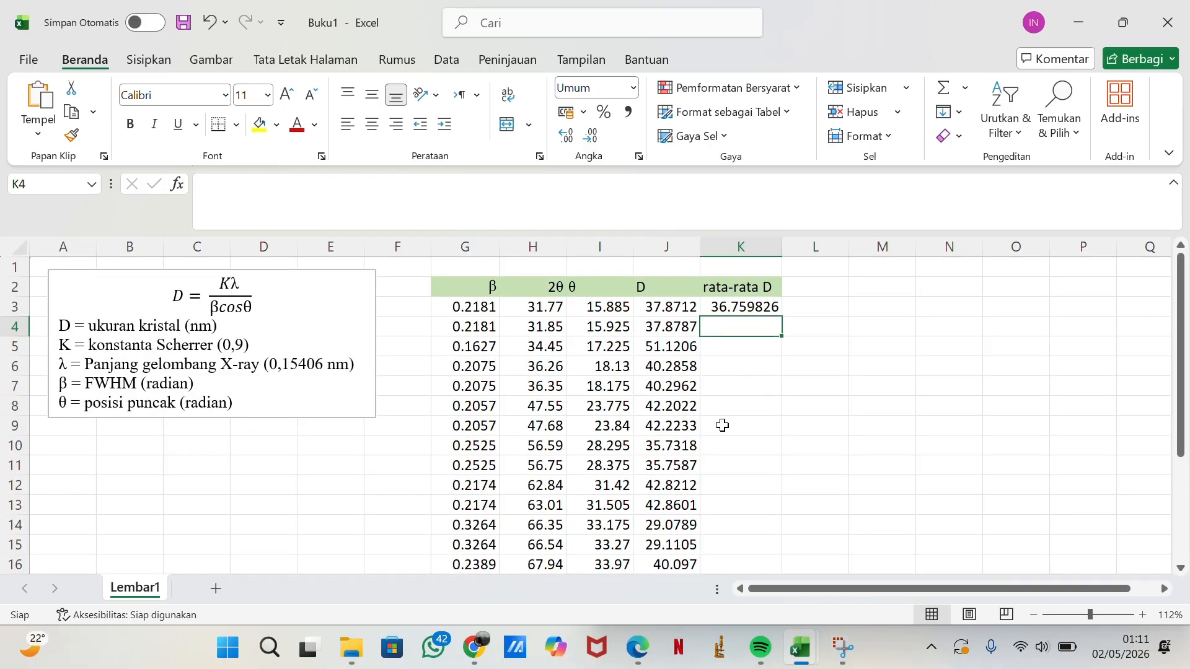
- Review the β, 2θ, θ and D values through row 23, along with the average D and the Scherrer formula
{"action": "scroll", "coordinate": [560, 483], "scroll_direction": "down", "scroll_amount": 5}
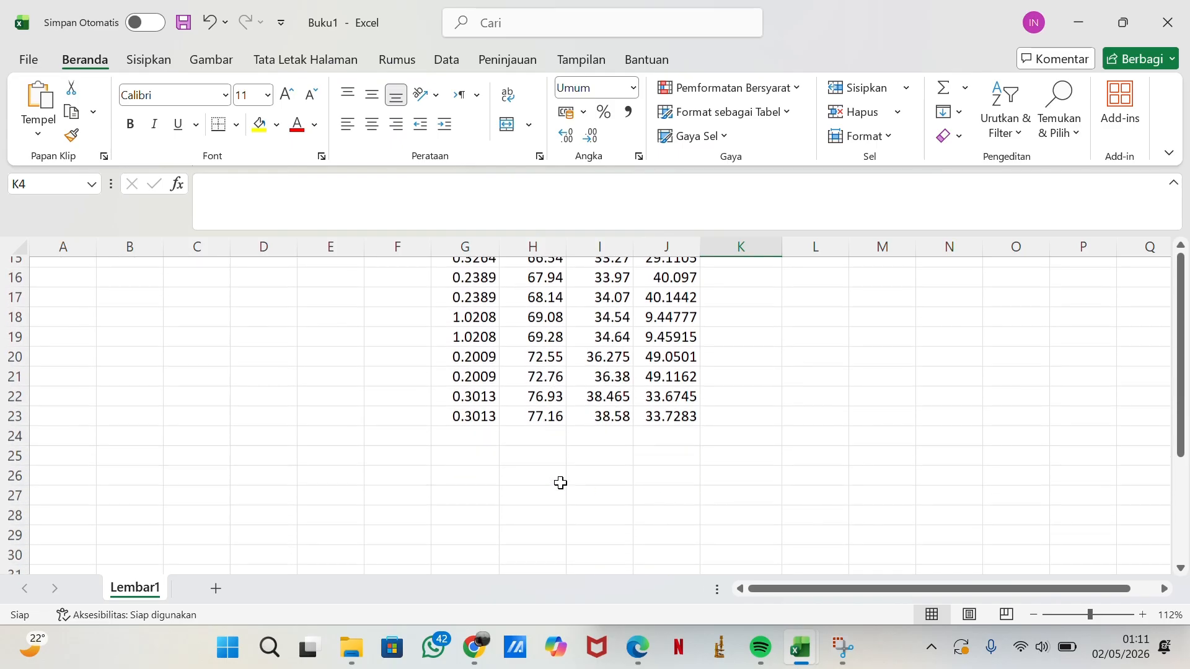
{"action": "scroll", "coordinate": [561, 483], "scroll_direction": "up", "scroll_amount": 5}
{"action": "scroll", "coordinate": [213, 503], "scroll_direction": "down", "scroll_amount": 1}
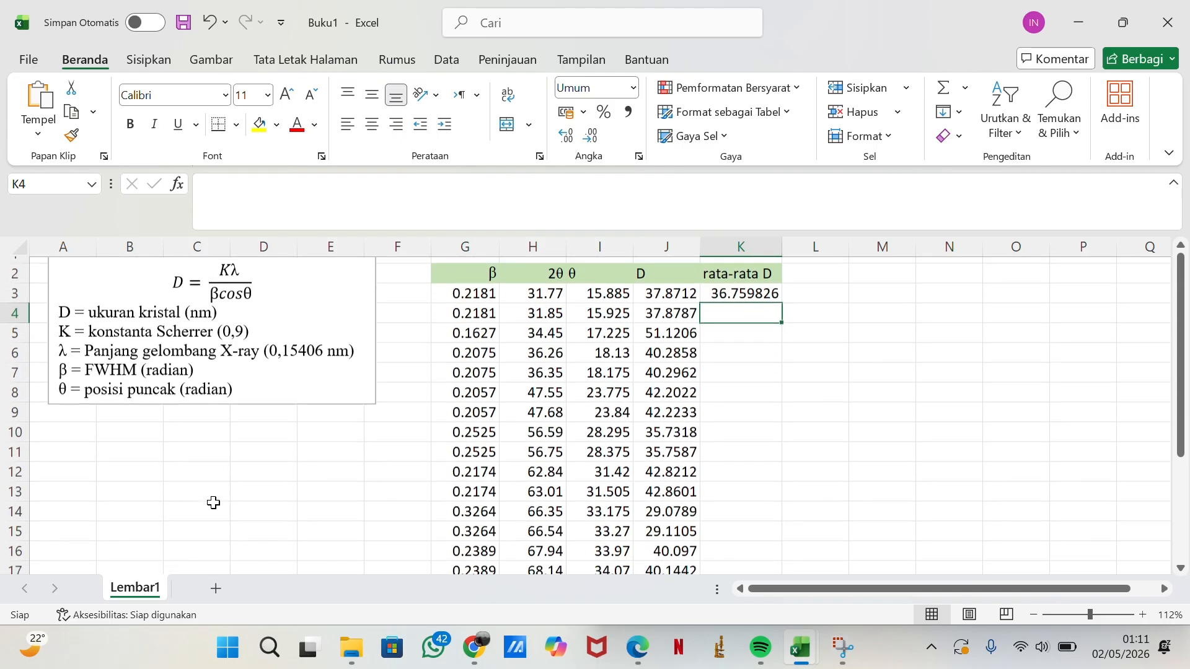
{"action": "scroll", "coordinate": [214, 502], "scroll_direction": "down", "scroll_amount": 1}
{"action": "scroll", "coordinate": [337, 513], "scroll_direction": "up", "scroll_amount": 1}
{"action": "scroll", "coordinate": [651, 407], "scroll_direction": "up", "scroll_amount": 1}
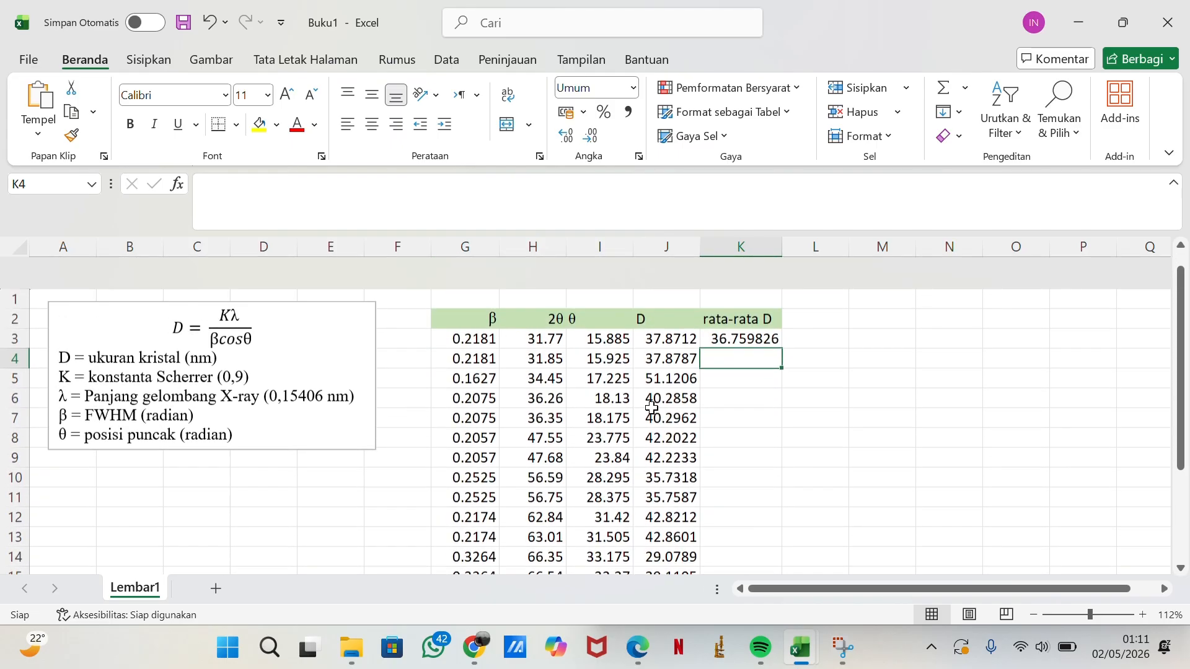
{"action": "scroll", "coordinate": [651, 407], "scroll_direction": "down", "scroll_amount": 1}
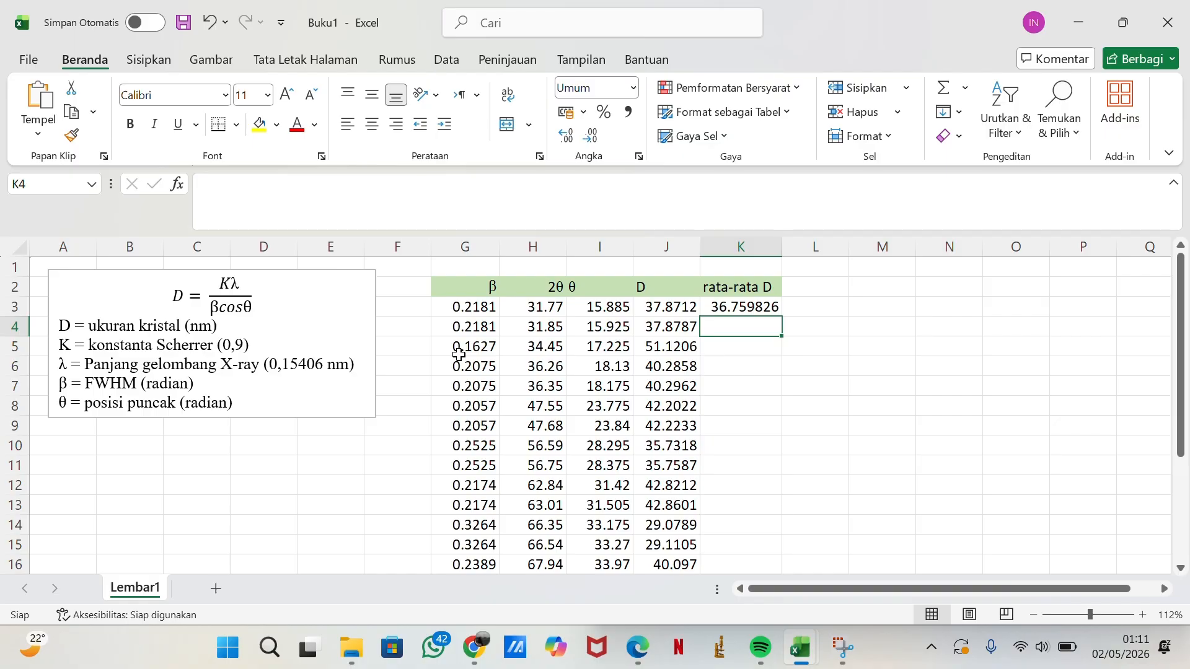
- Save the workbook as "penentuan nilai kristal sampel 1" in Excel Workbook (*.xlsx) format, in folder 3 under Analisis XRD
{"action": "left_click", "coordinate": [184, 23]}
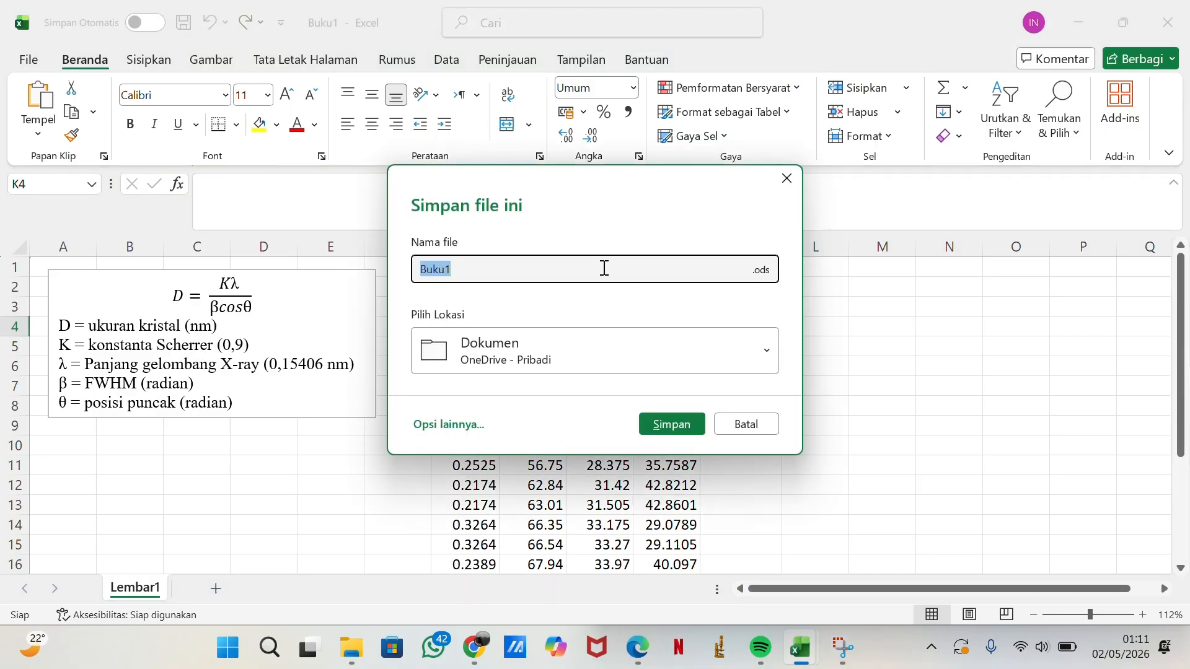
{"action": "type", "text": "penentuan nilai kristal "}
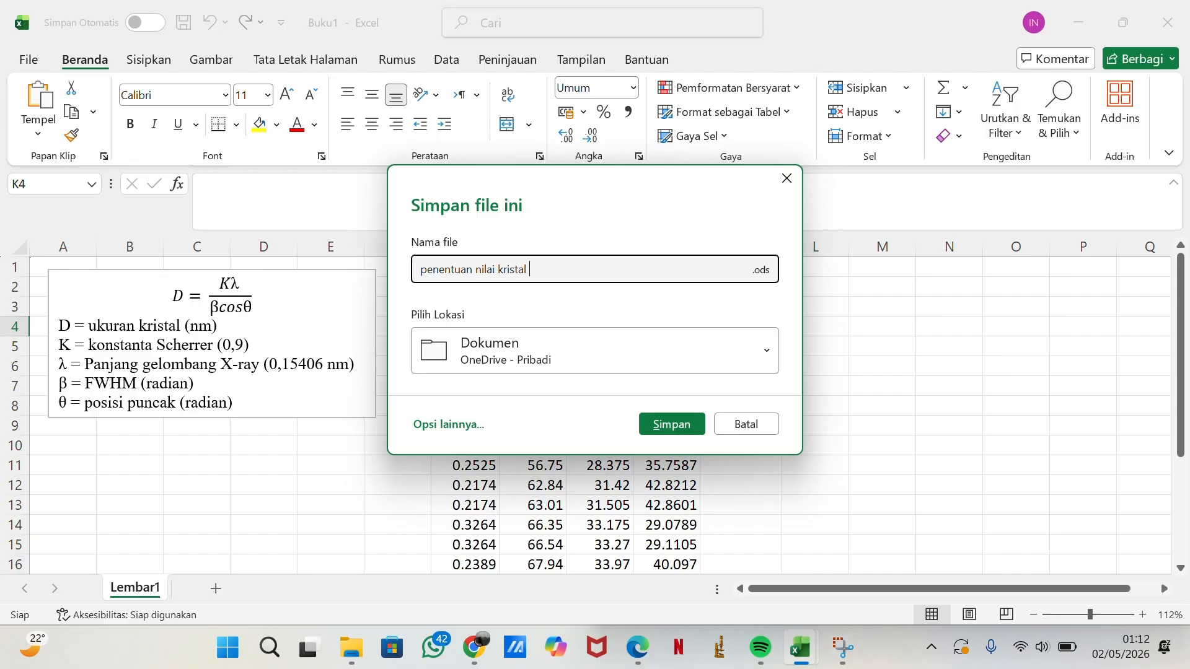
{"action": "type", "text": "sampel 1"}
{"action": "left_click", "coordinate": [774, 280]}
{"action": "scroll", "coordinate": [868, 453], "scroll_direction": "up", "scroll_amount": 5}
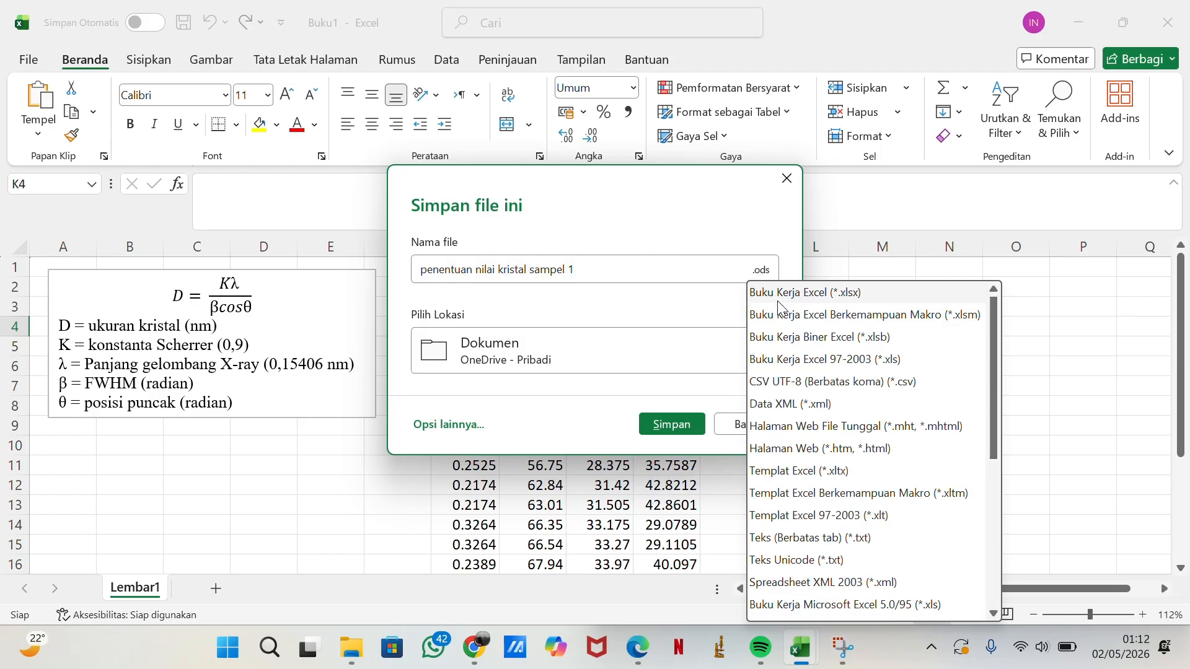
{"action": "left_click", "coordinate": [793, 289]}
{"action": "left_click", "coordinate": [580, 375]}
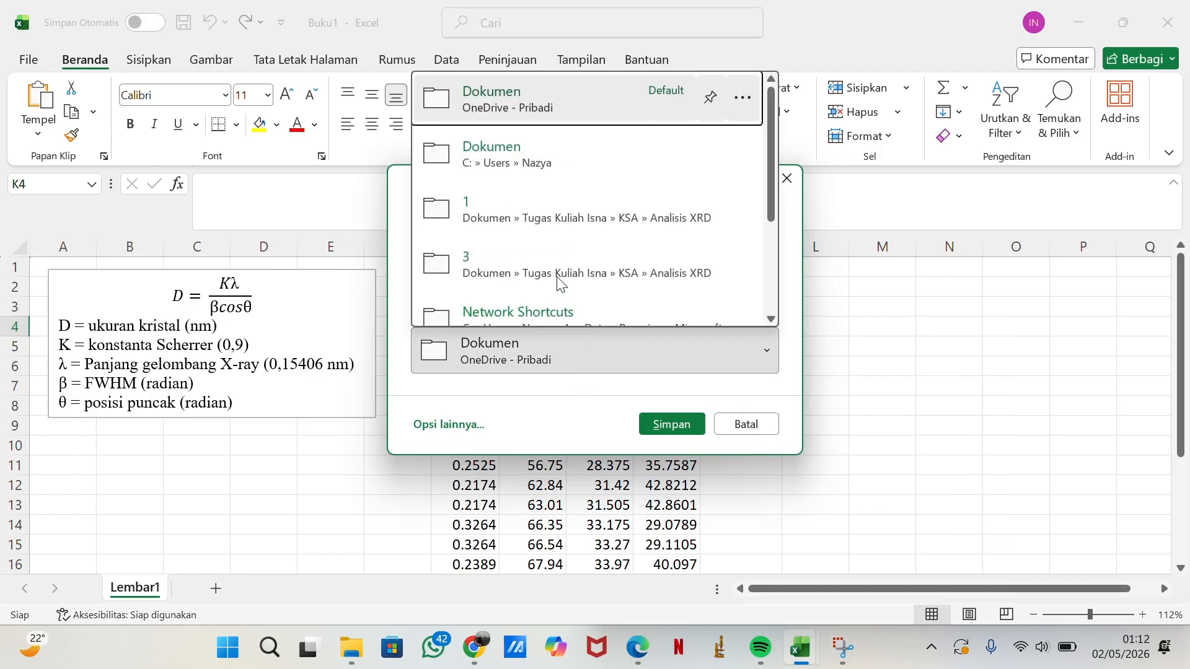
{"action": "left_click", "coordinate": [547, 258]}
{"action": "left_click", "coordinate": [682, 424]}
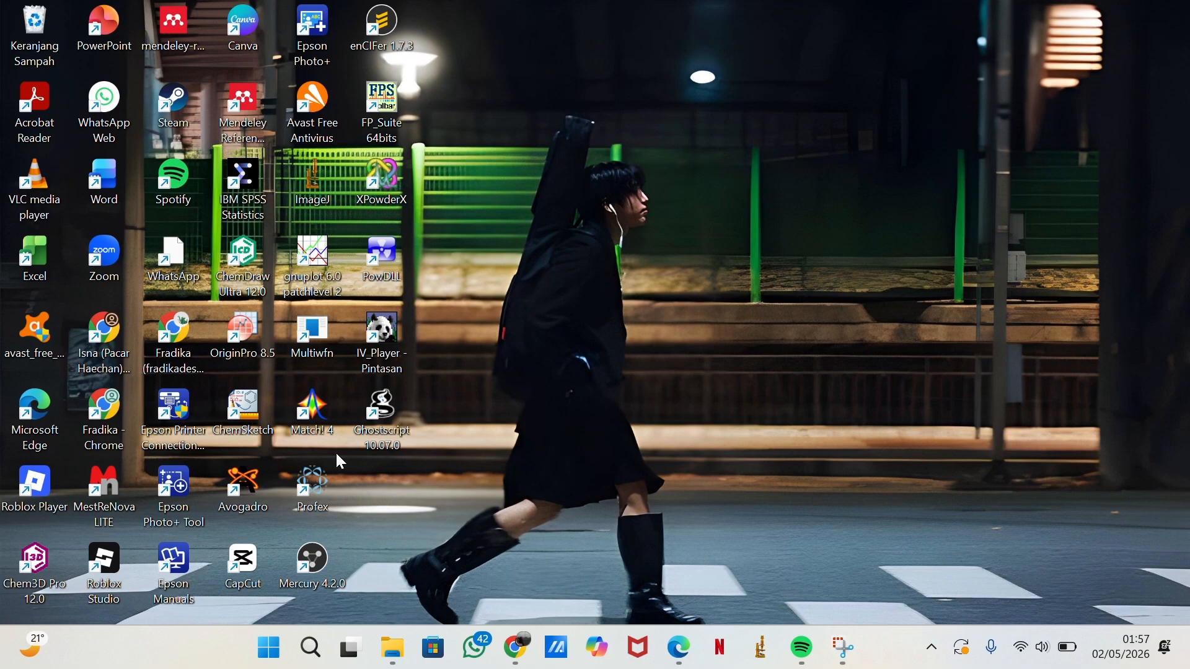
- Launch XPowderX from the desktop and dismiss its startup notices to reach the main workspace
{"action": "double_click", "coordinate": [394, 186]}
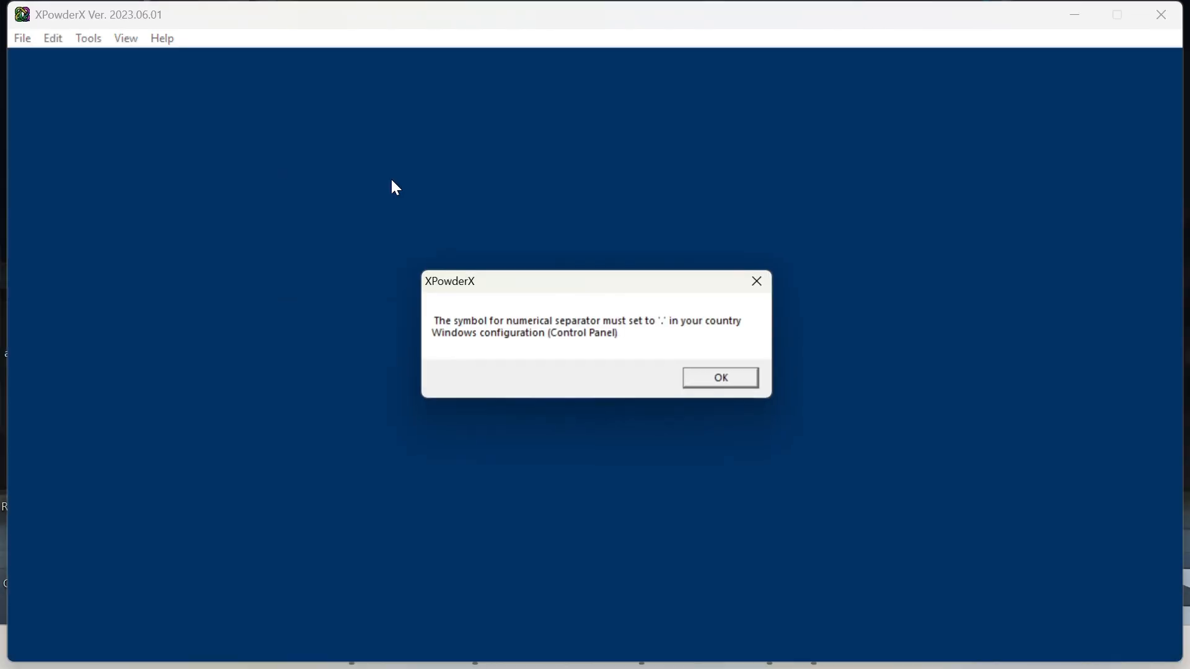
{"action": "left_click", "coordinate": [747, 387]}
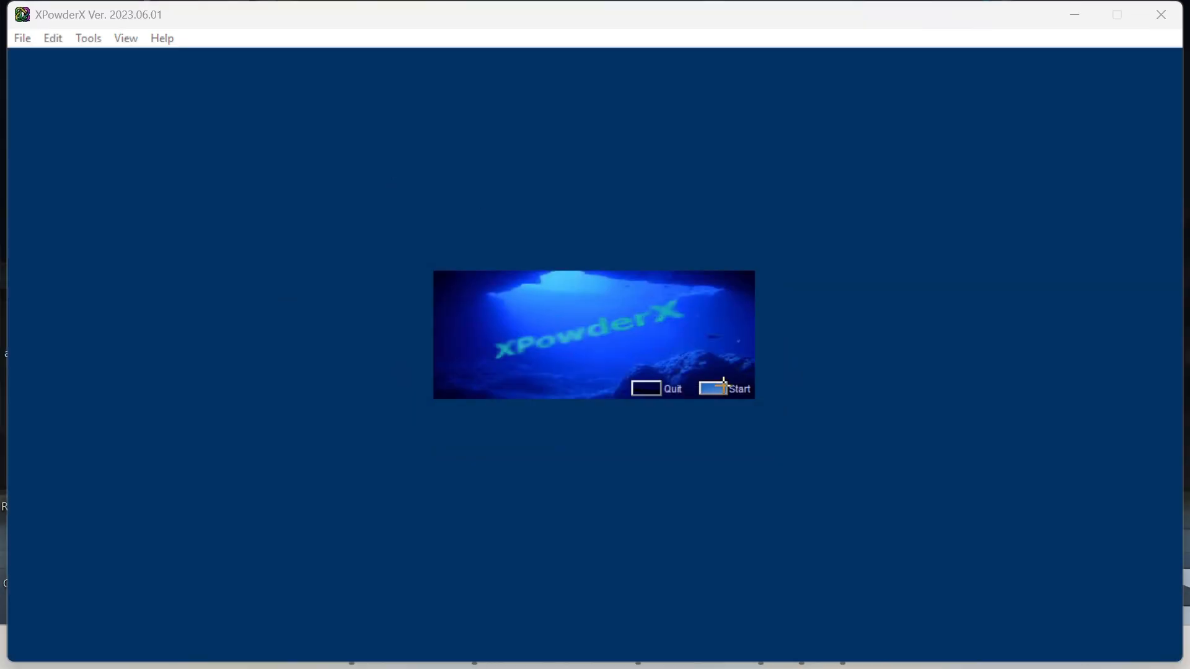
{"action": "left_click", "coordinate": [722, 387]}
{"action": "left_click", "coordinate": [685, 382]}
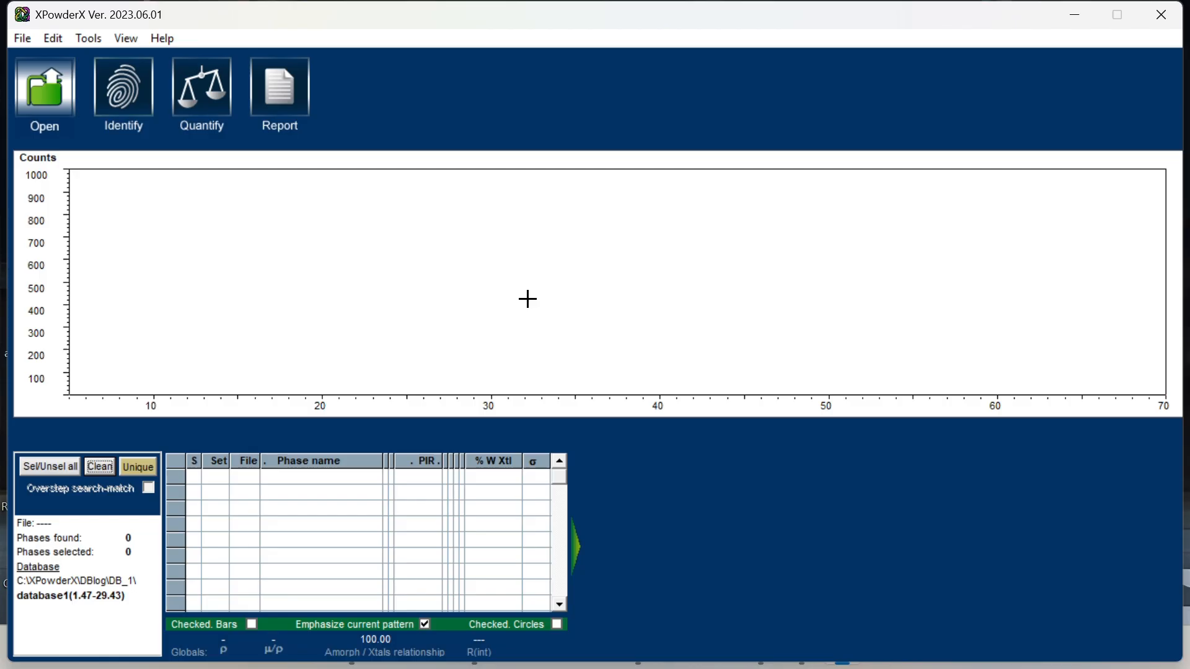
- Start the PXRD database CIF generator and load 9008877.cif from the data cif folder as input structure
{"action": "left_click", "coordinate": [23, 41]}
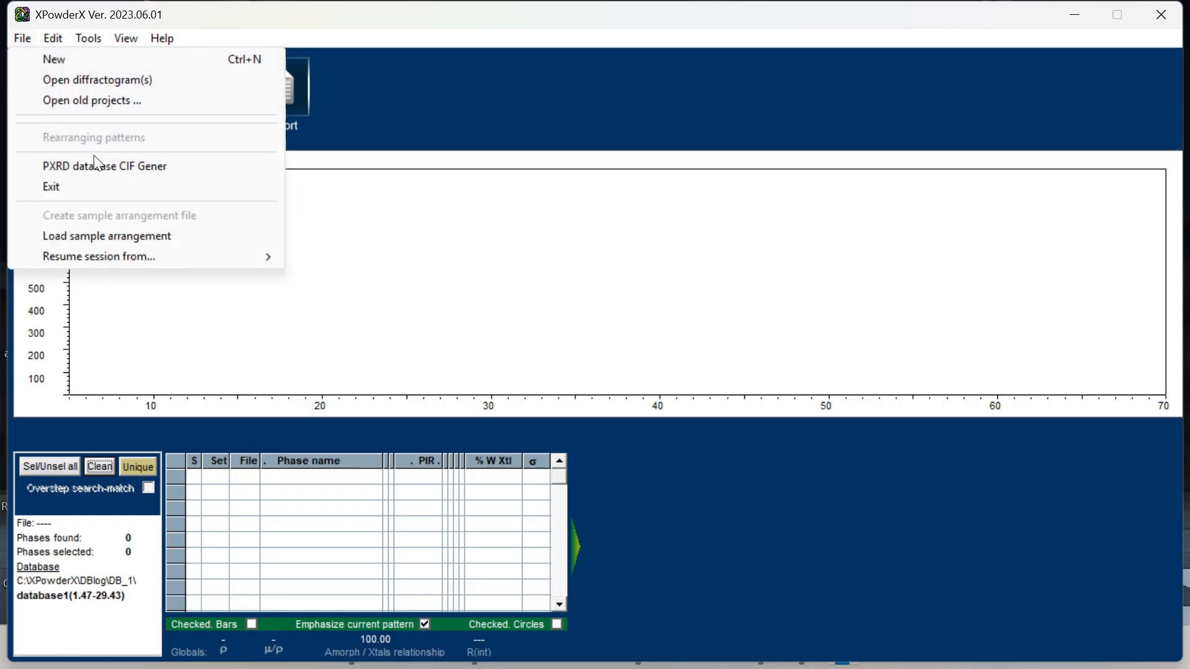
{"action": "left_click", "coordinate": [166, 164]}
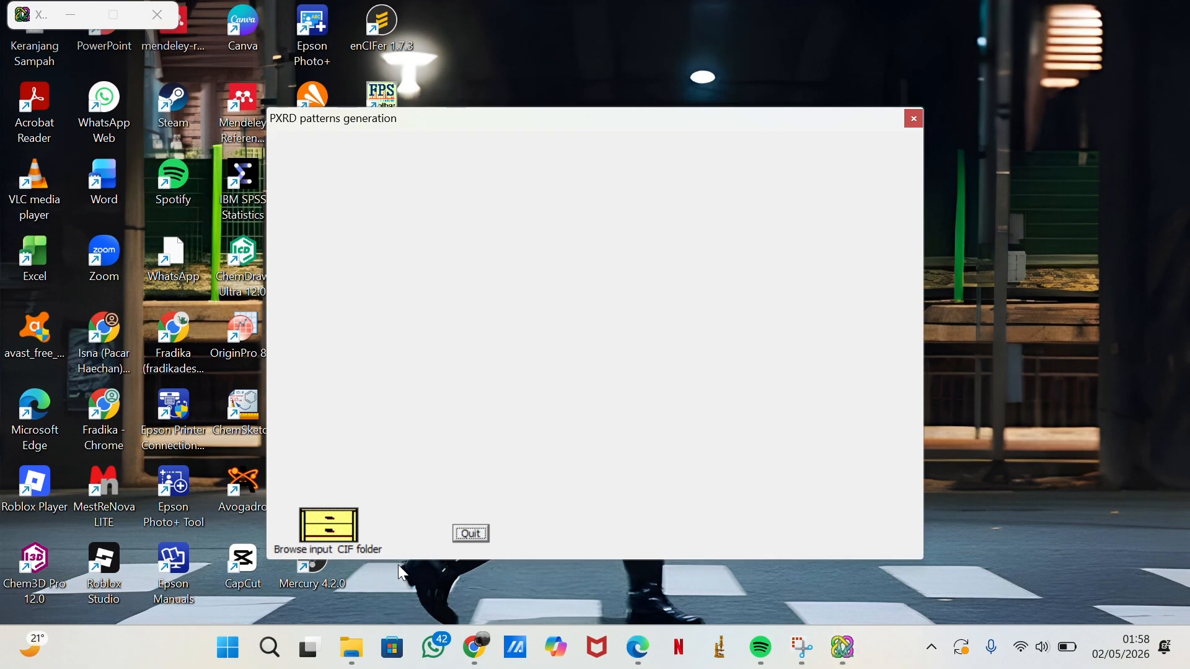
{"action": "left_click", "coordinate": [331, 526]}
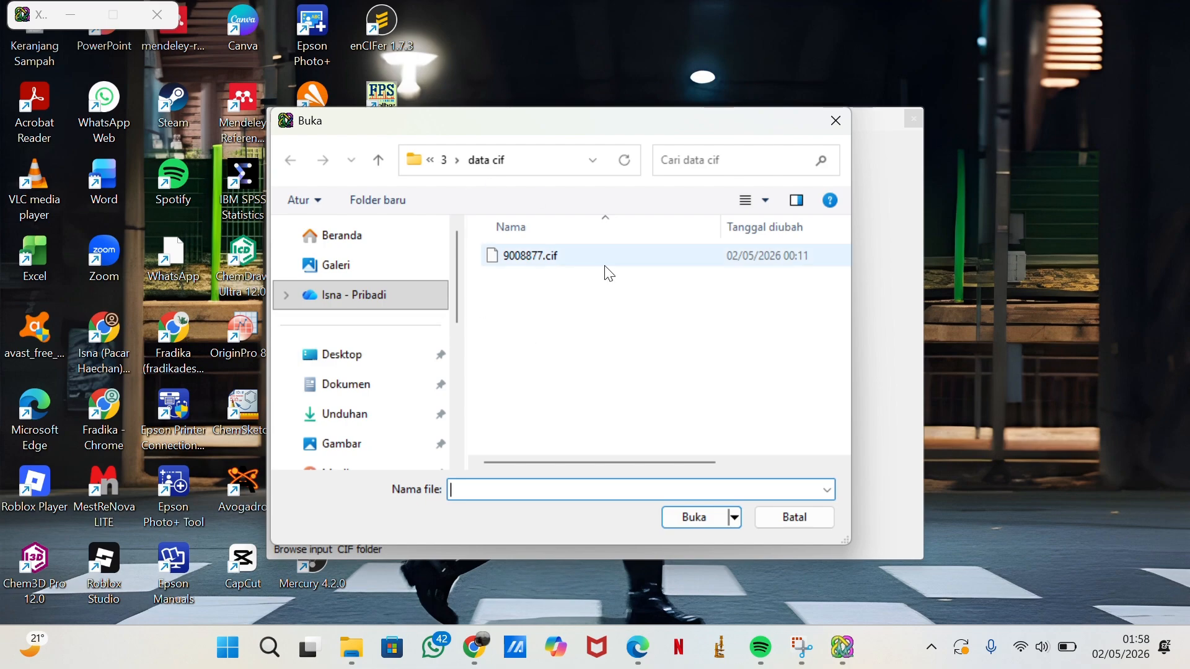
{"action": "double_click", "coordinate": [587, 259]}
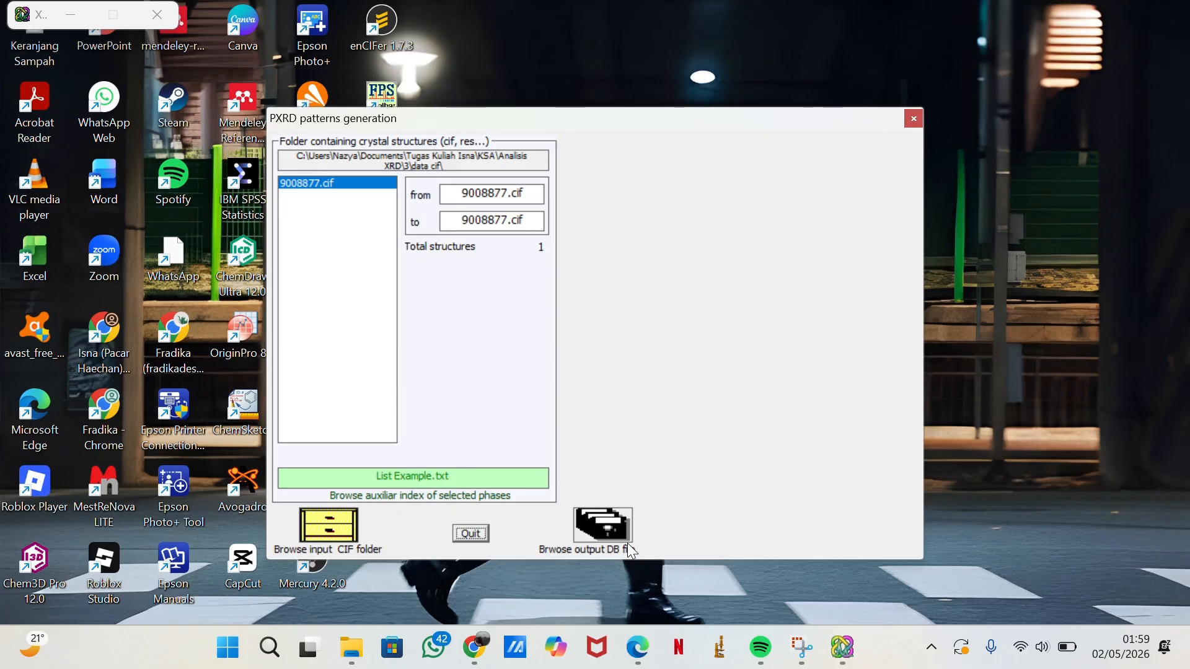
- Name the output database file "database 1" in the data cif folder and create it as a new database linked to XPowderX
{"action": "left_click", "coordinate": [592, 532]}
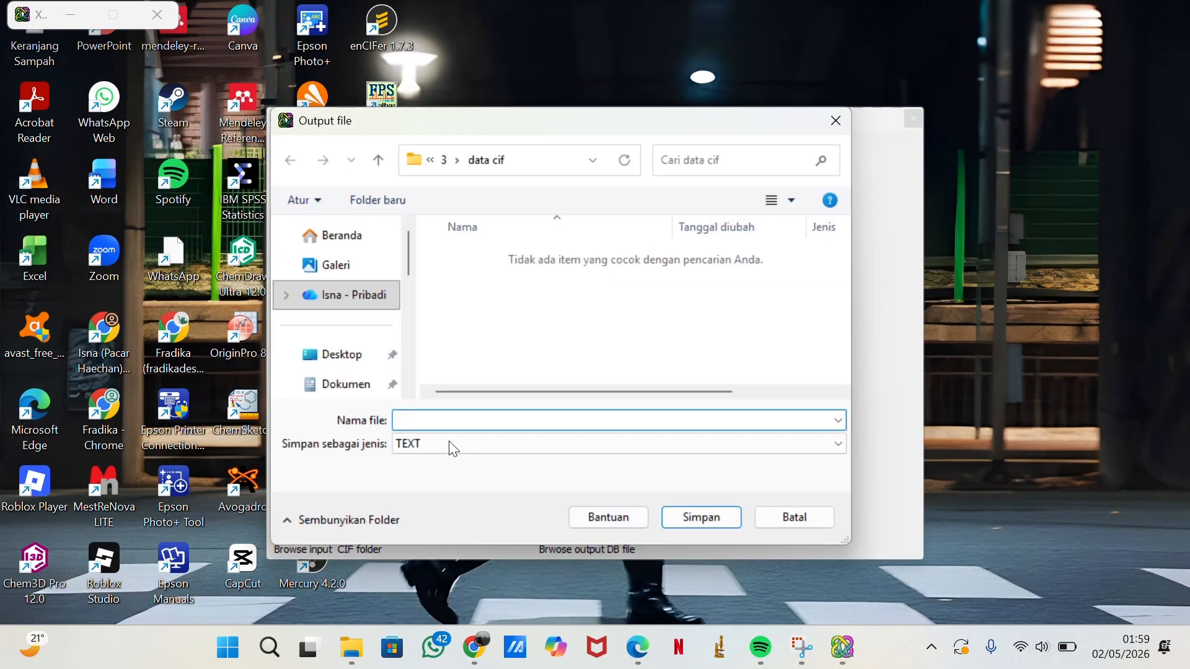
{"action": "type", "text": "datab"}
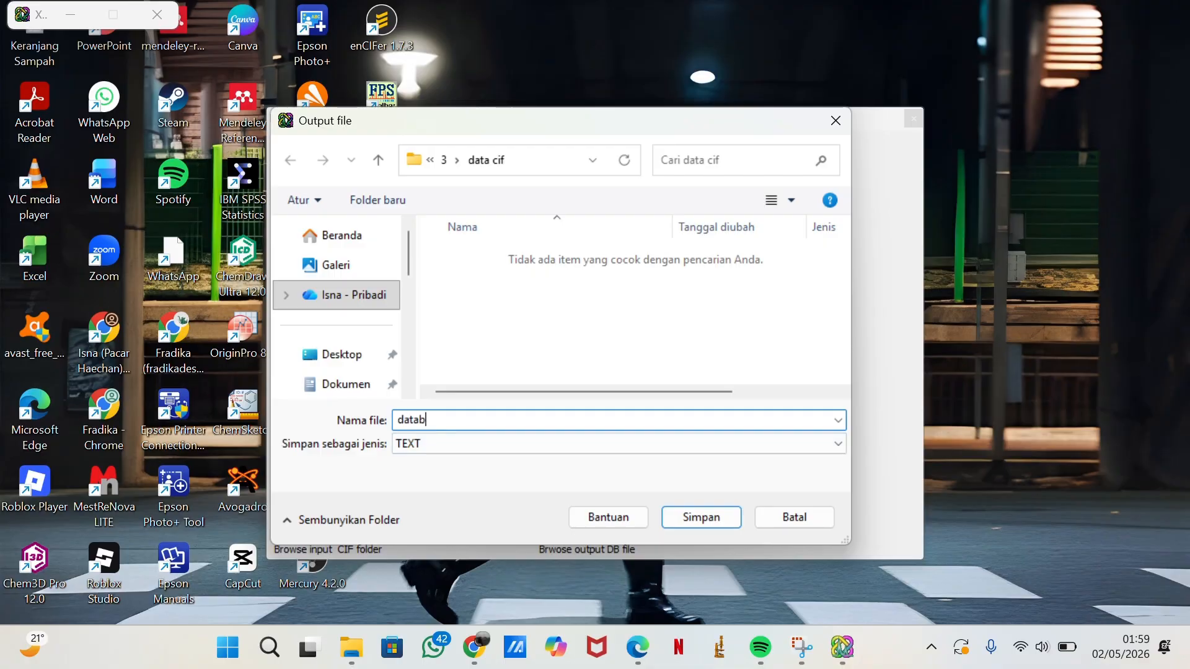
{"action": "type", "text": "ase 1"}
{"action": "left_click", "coordinate": [699, 513]}
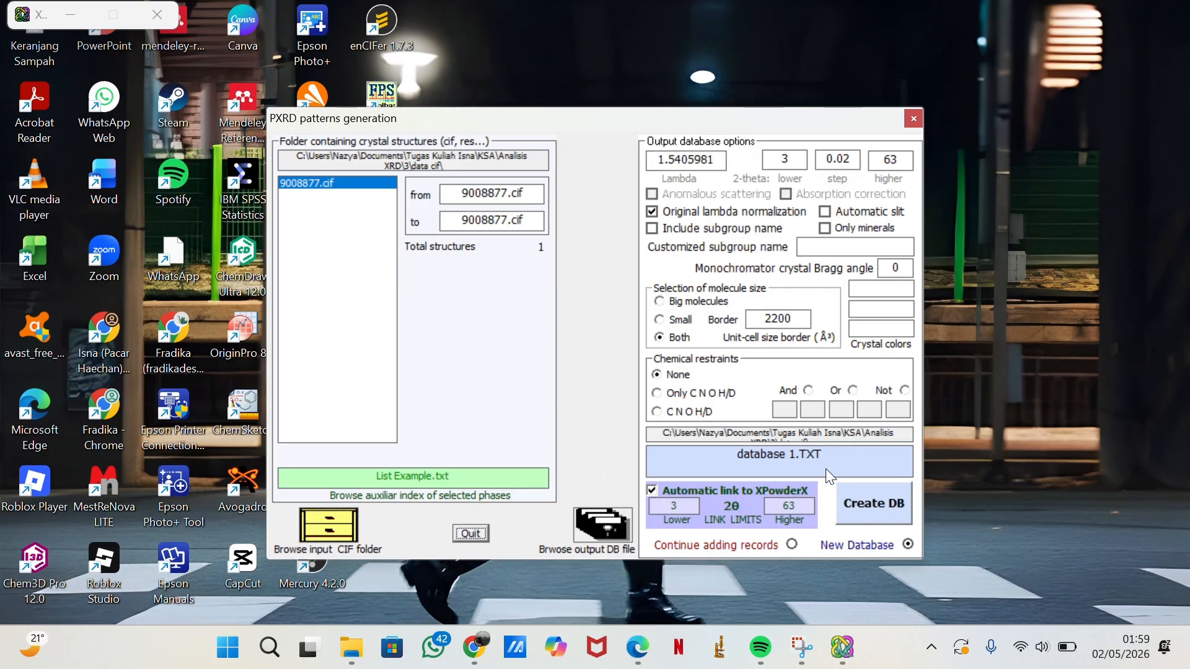
{"action": "left_click", "coordinate": [858, 503]}
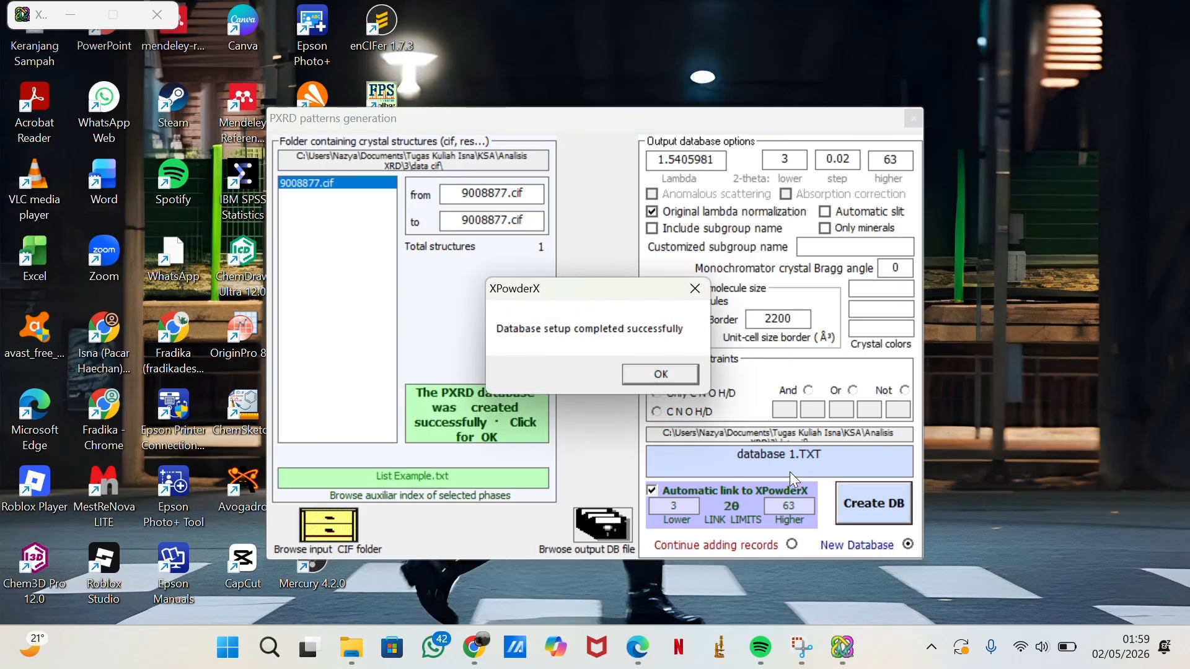
{"action": "left_click", "coordinate": [666, 373]}
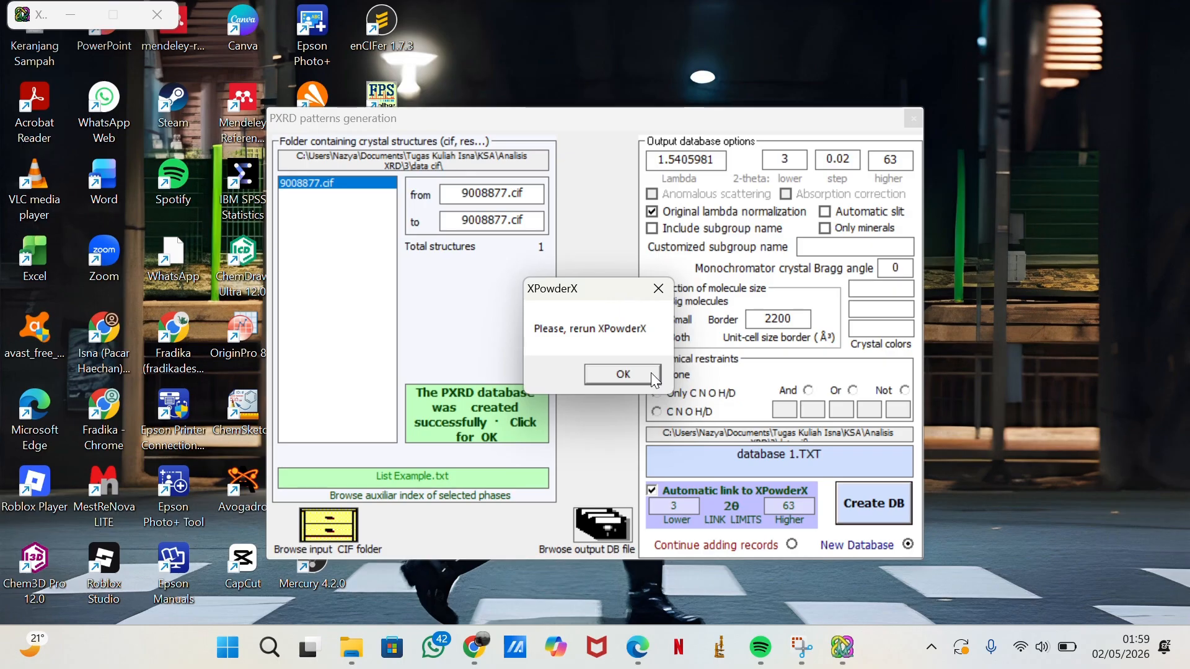
{"action": "left_click", "coordinate": [652, 375]}
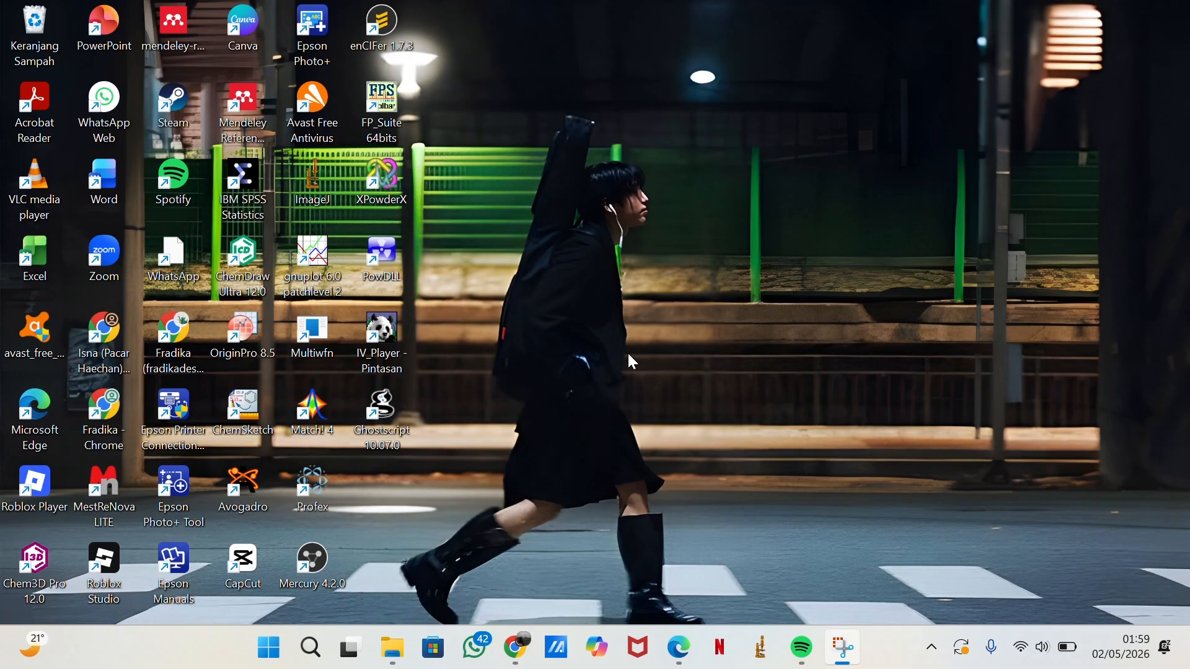
- Restart XPowderX and dismiss the separator and trial notices
{"action": "double_click", "coordinate": [384, 197]}
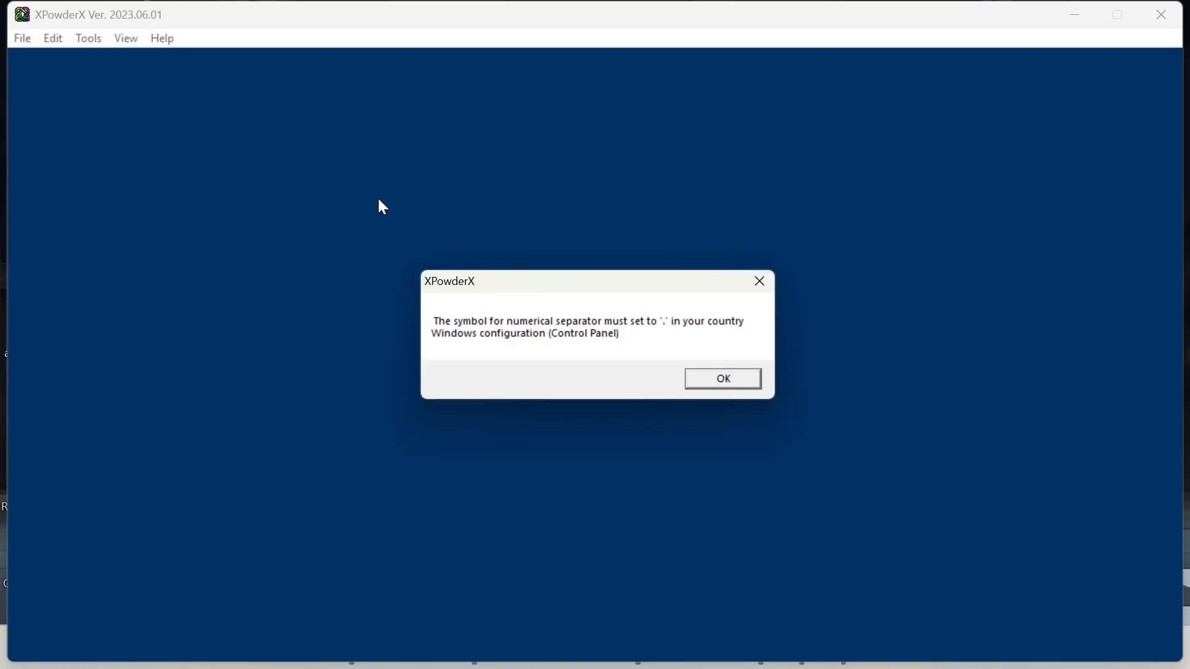
{"action": "left_click", "coordinate": [733, 387]}
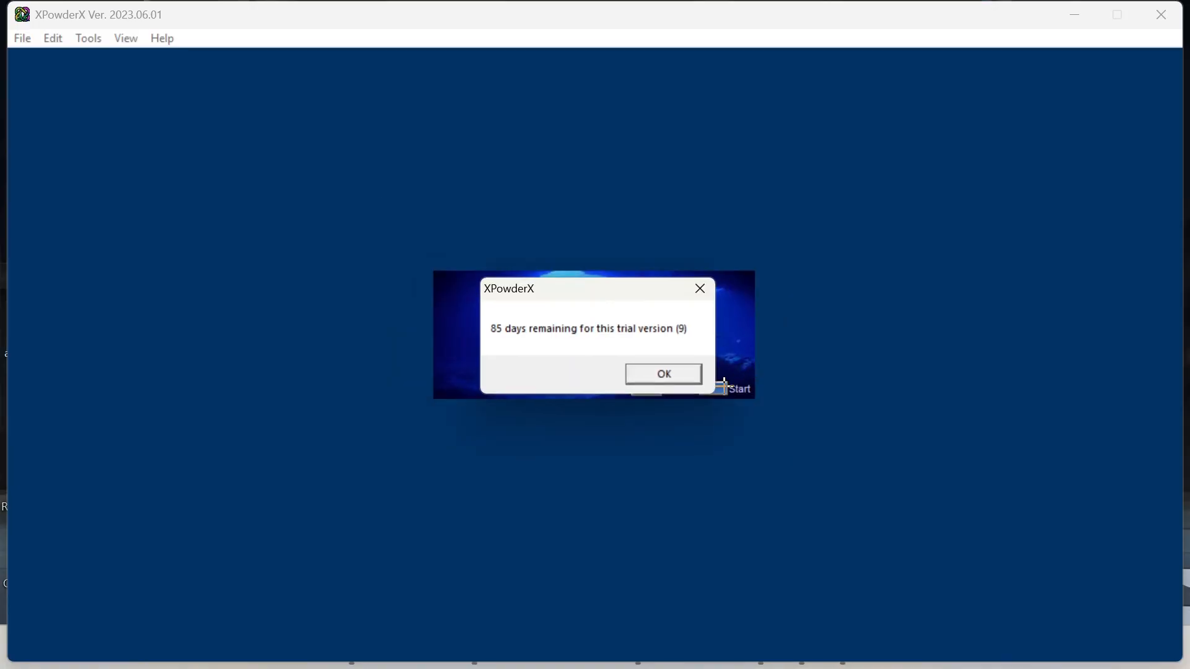
{"action": "left_click", "coordinate": [659, 379]}
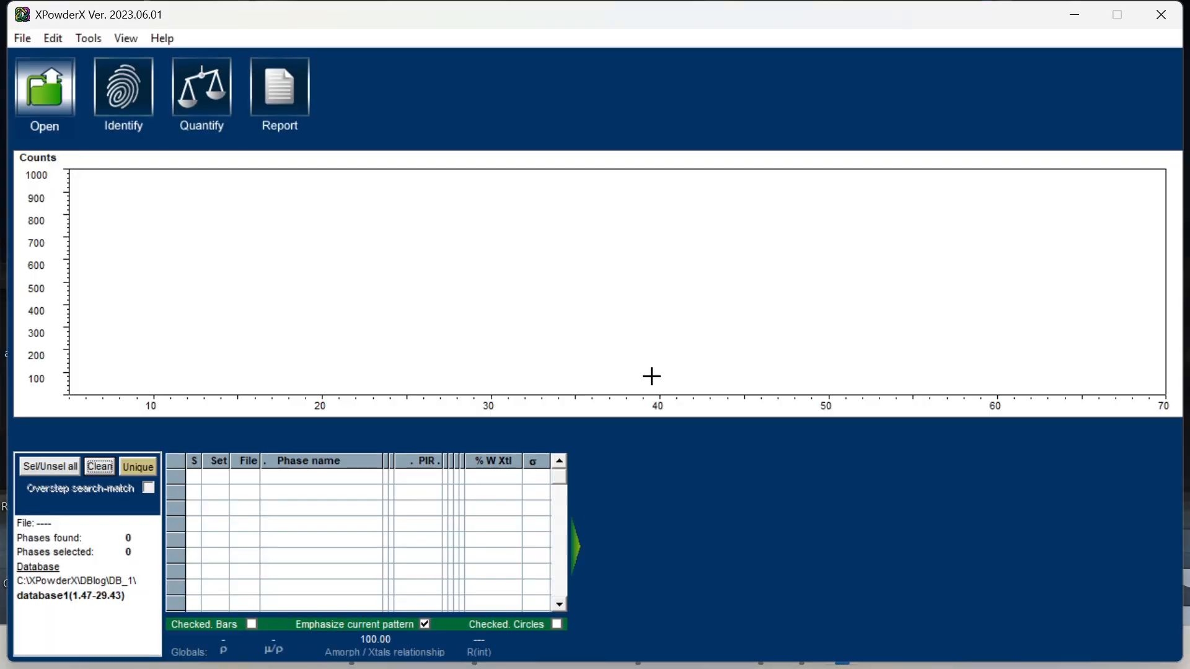
- Open the "2026 sampel 1" diffractogram from folder 3
{"action": "left_click", "coordinate": [42, 79]}
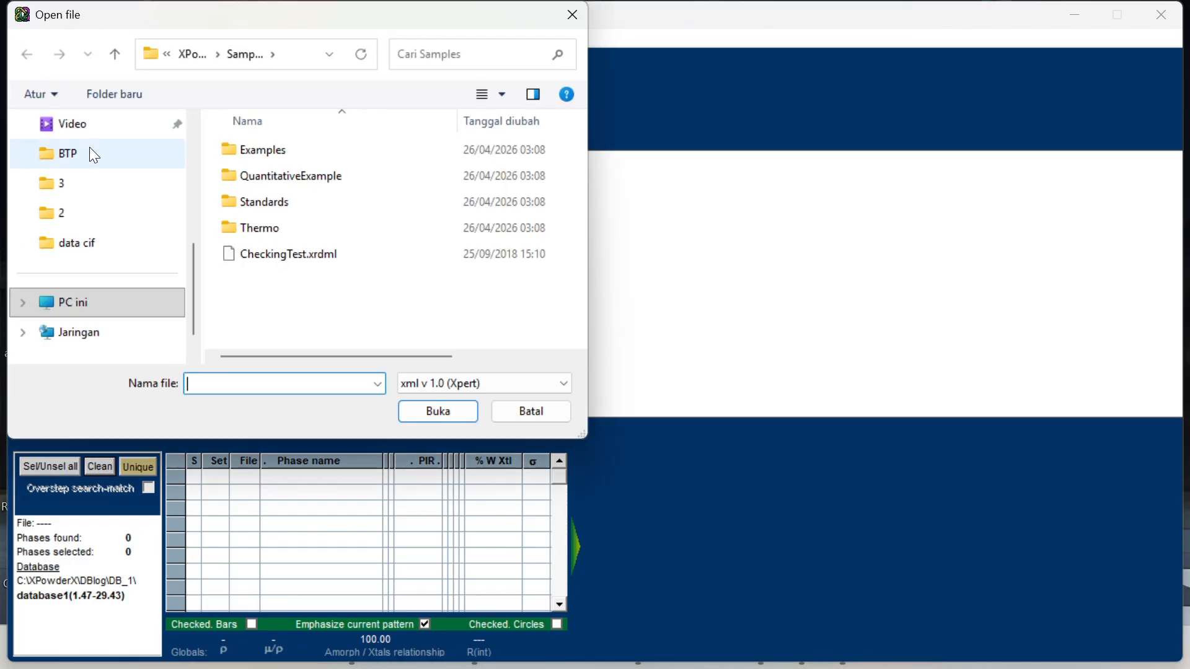
{"action": "left_click", "coordinate": [101, 194]}
{"action": "double_click", "coordinate": [297, 178]}
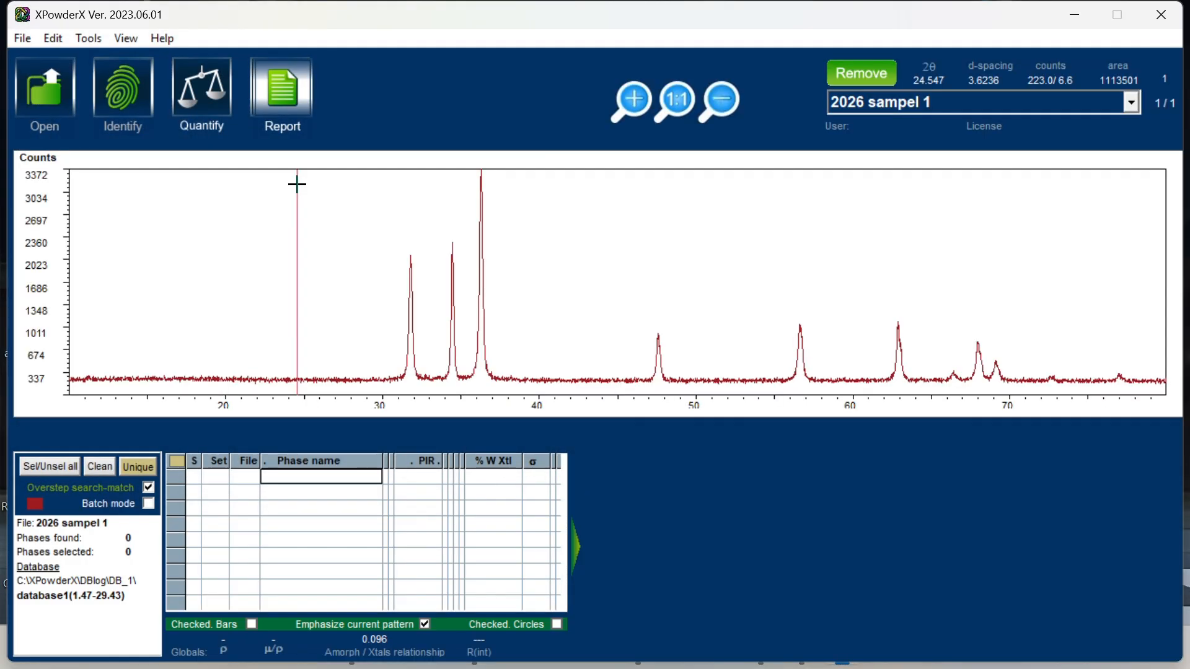
- Open the Advanced tools, enable the unlabelled Auto quantitative option below Database method, and turn on Batch mode
{"action": "left_click", "coordinate": [85, 41]}
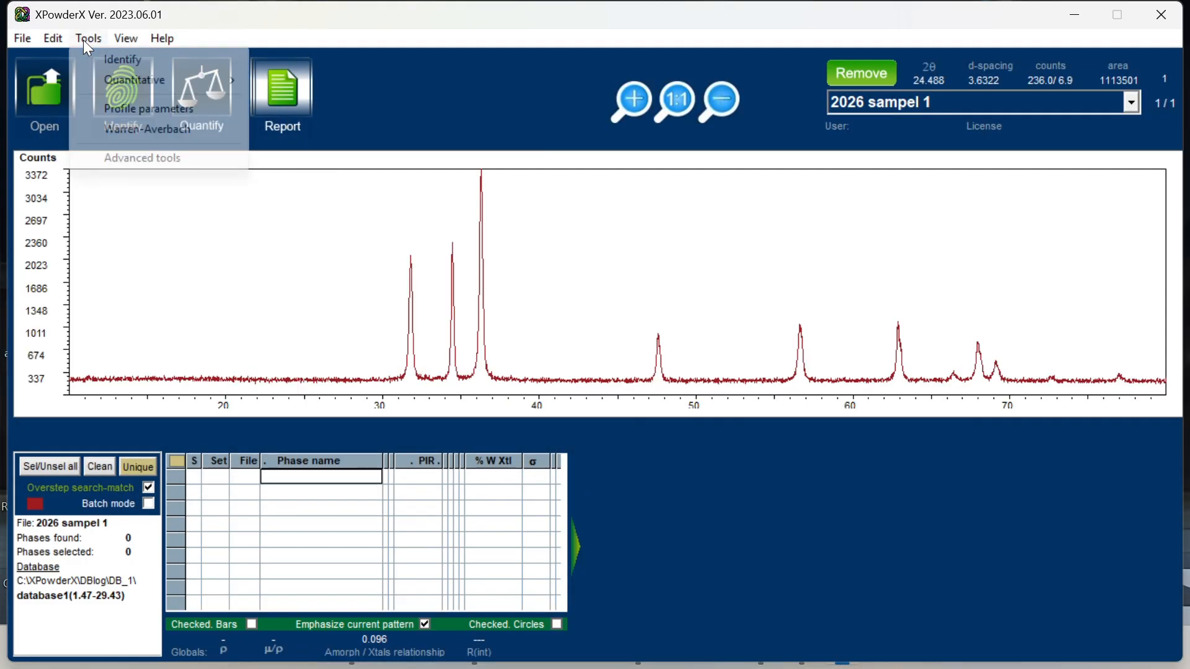
{"action": "left_click", "coordinate": [125, 165]}
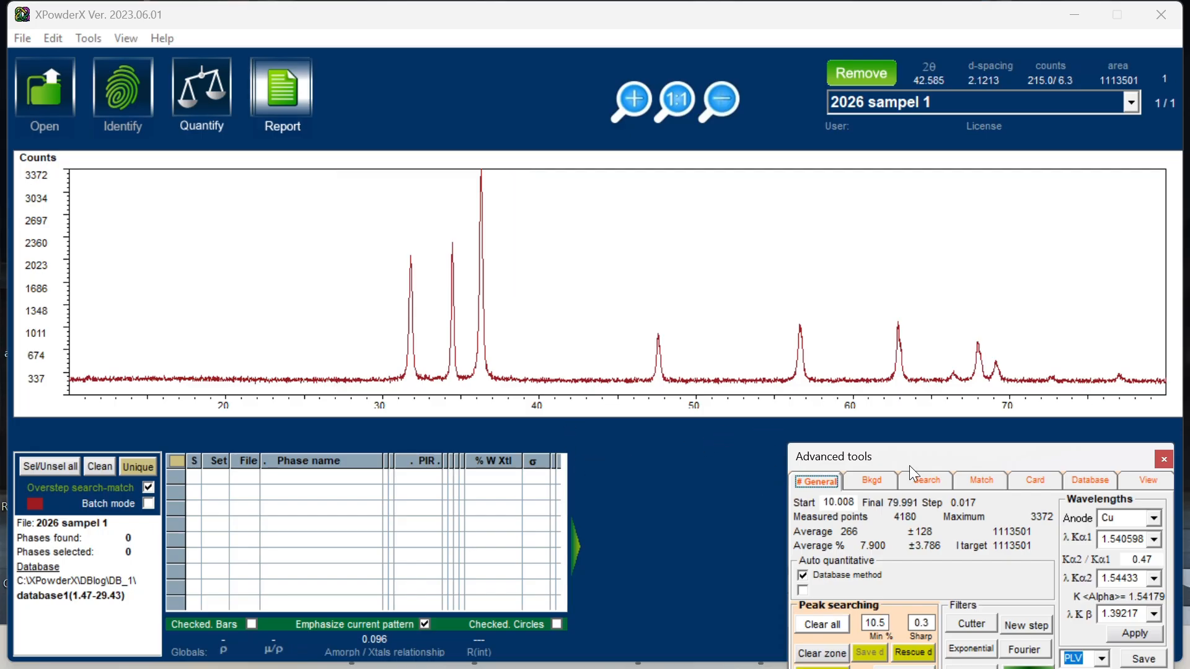
{"action": "left_click_drag", "start_coordinate": [912, 463], "coordinate": [923, 418]}
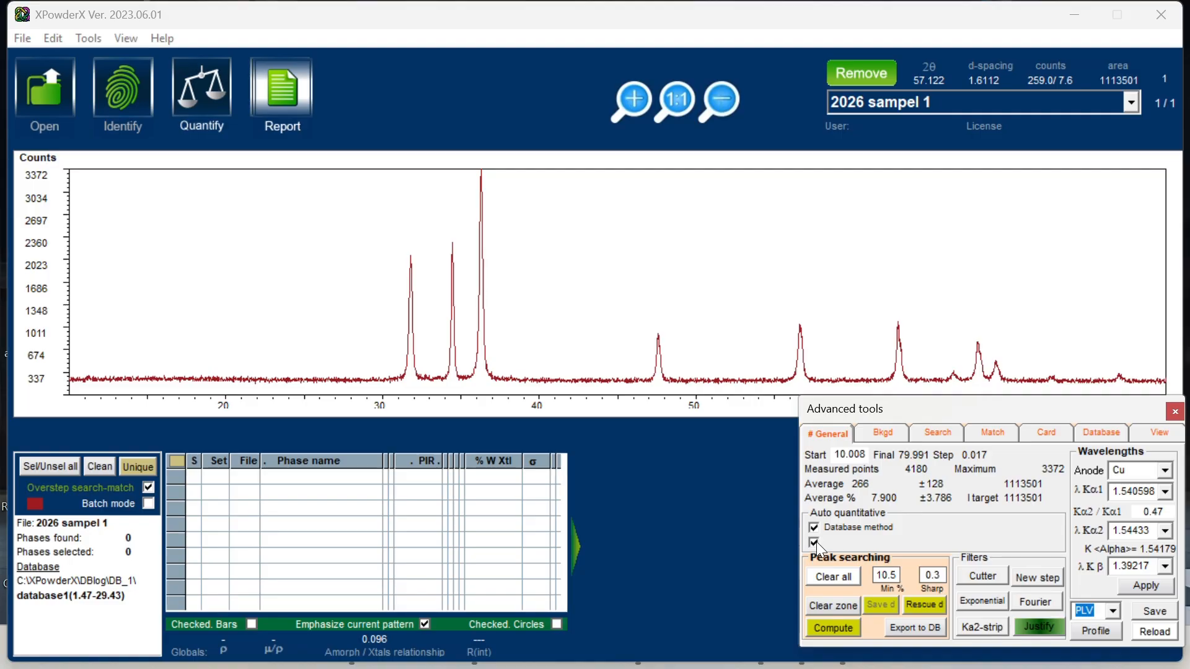
{"action": "left_click", "coordinate": [149, 504]}
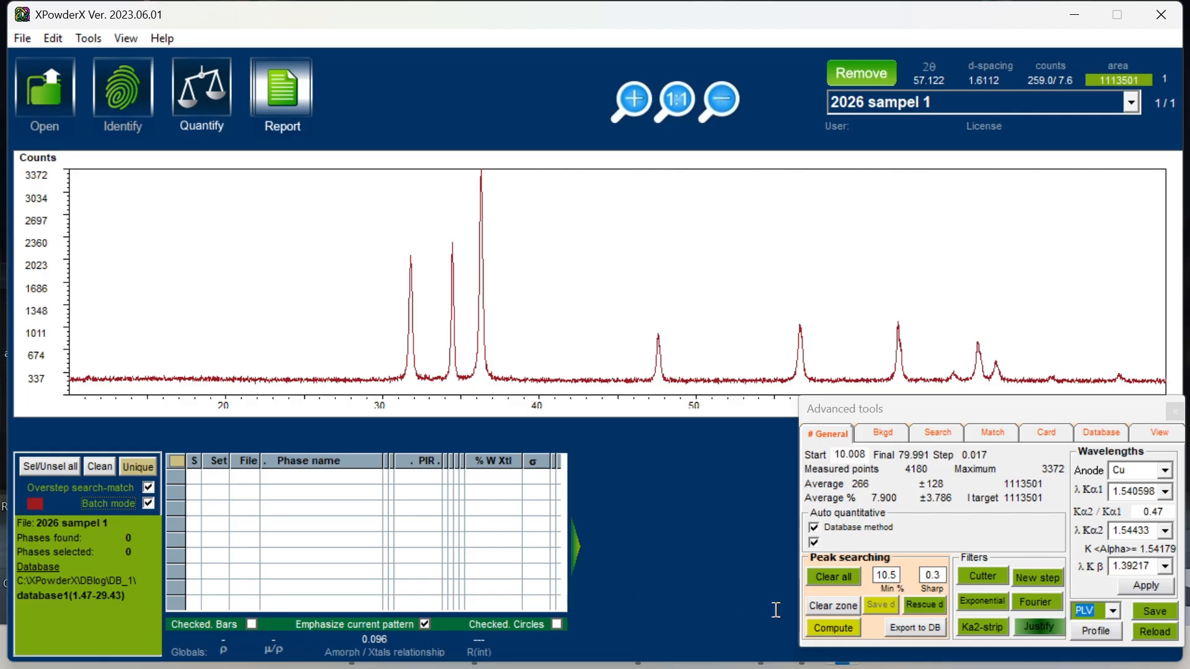
- Strip the Kα2 contribution from the sample pattern and subtract its background with the Auto (roller+polynomial) method
{"action": "left_click", "coordinate": [994, 624]}
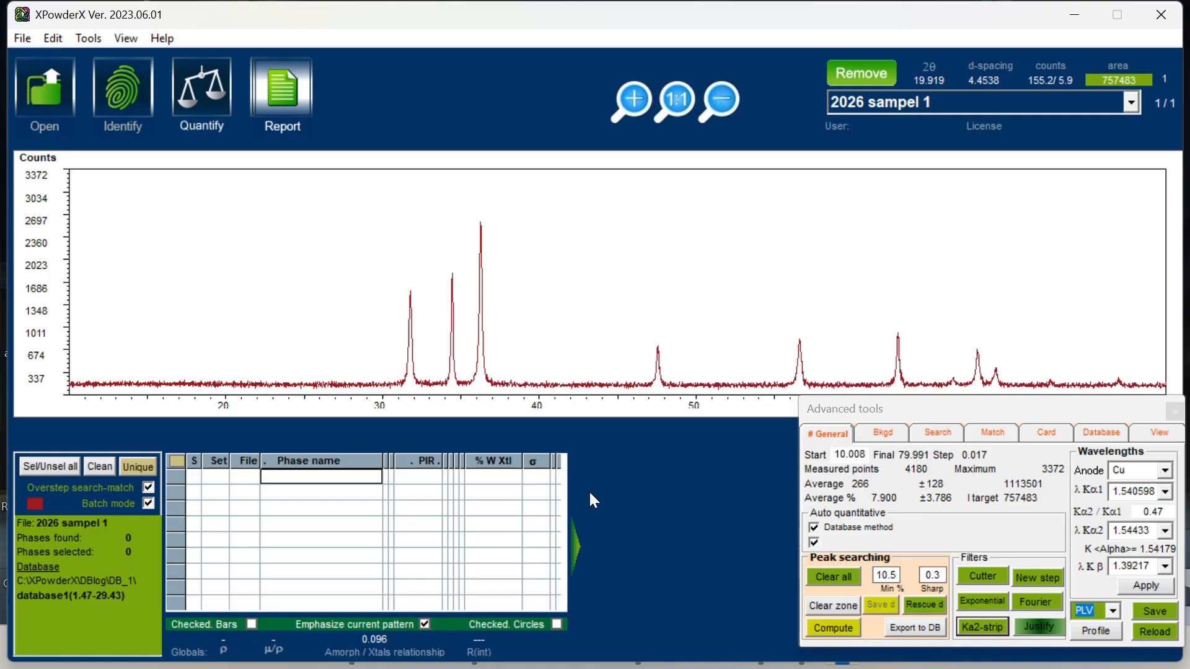
{"action": "left_click", "coordinate": [878, 431]}
{"action": "left_click", "coordinate": [877, 432]}
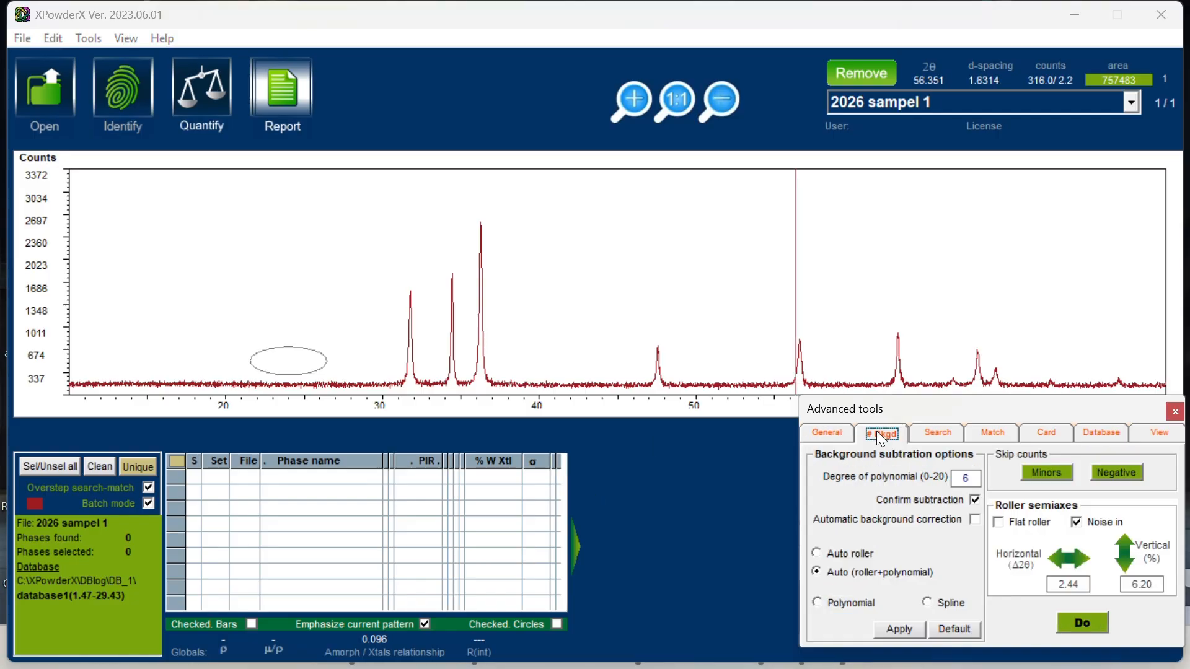
{"action": "left_click", "coordinate": [1077, 630]}
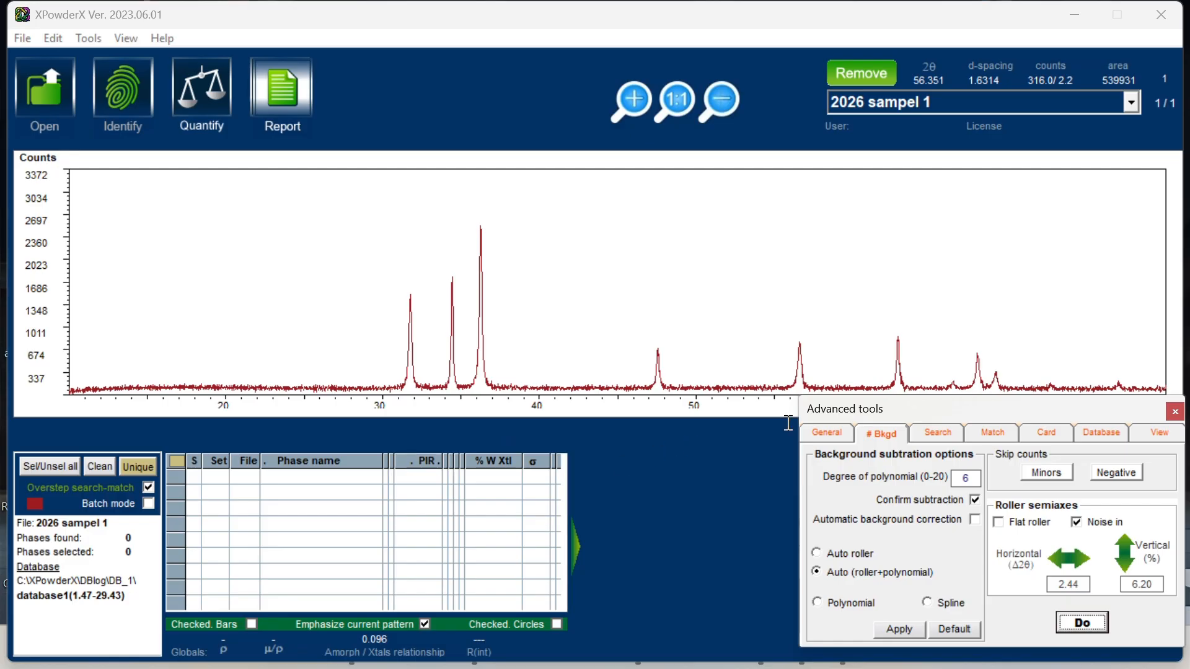
- Select the database1(1.47-29.43) database and make it the default database
{"action": "left_click", "coordinate": [1099, 434]}
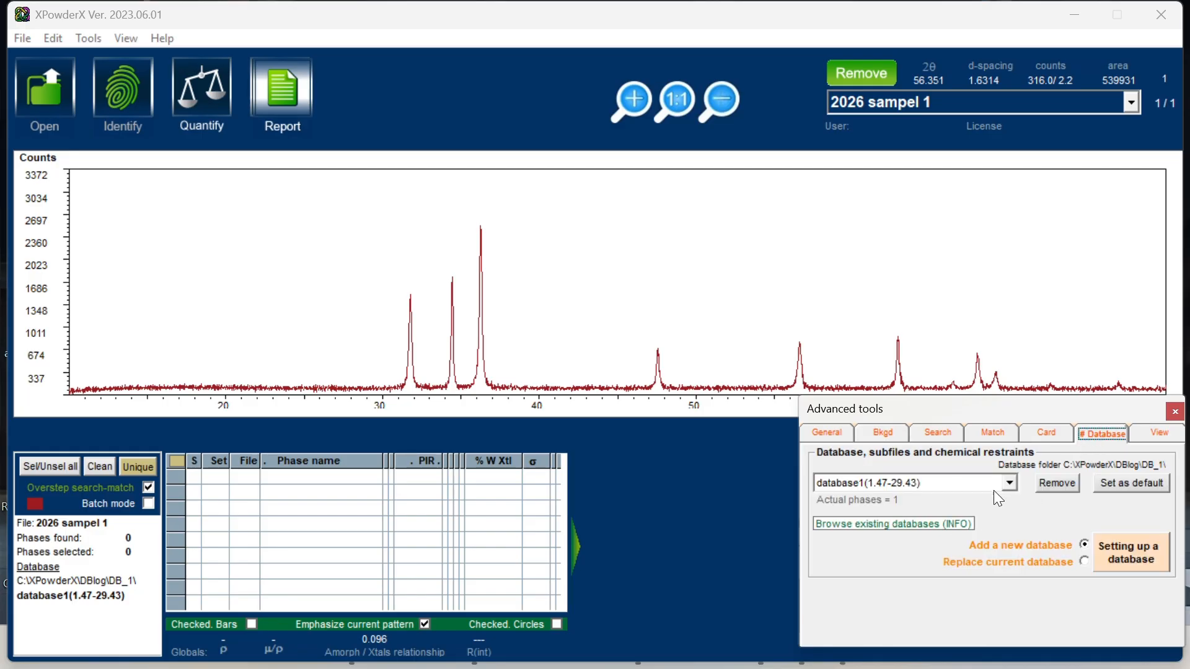
{"action": "left_click", "coordinate": [1011, 485]}
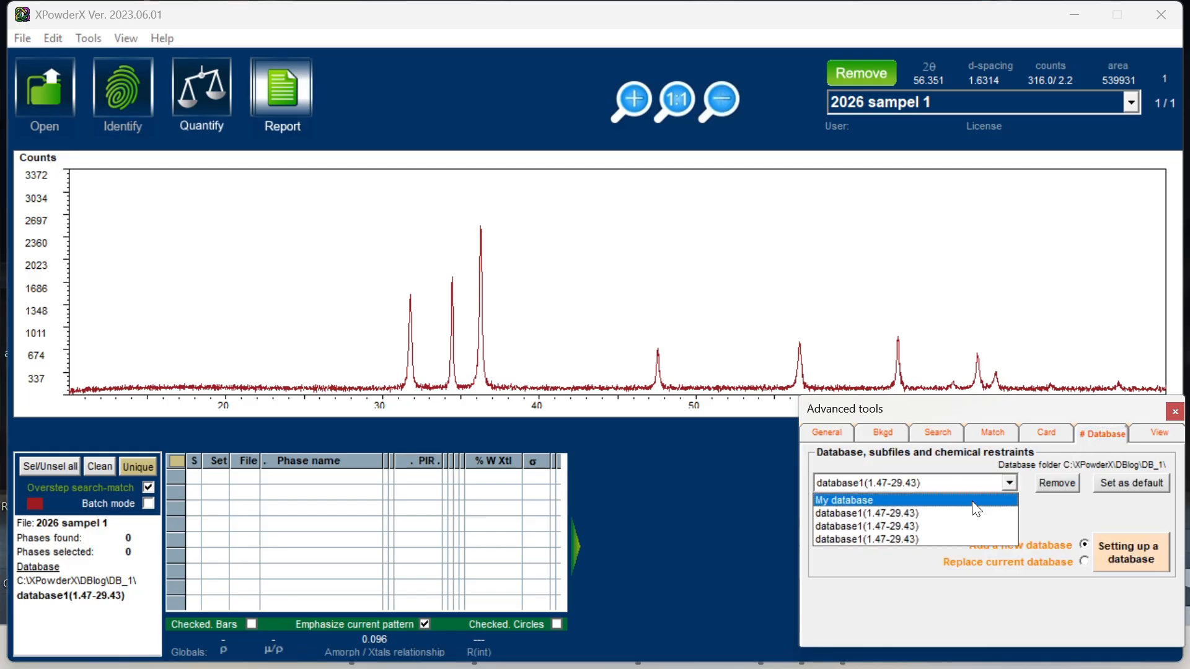
{"action": "left_click", "coordinate": [926, 526]}
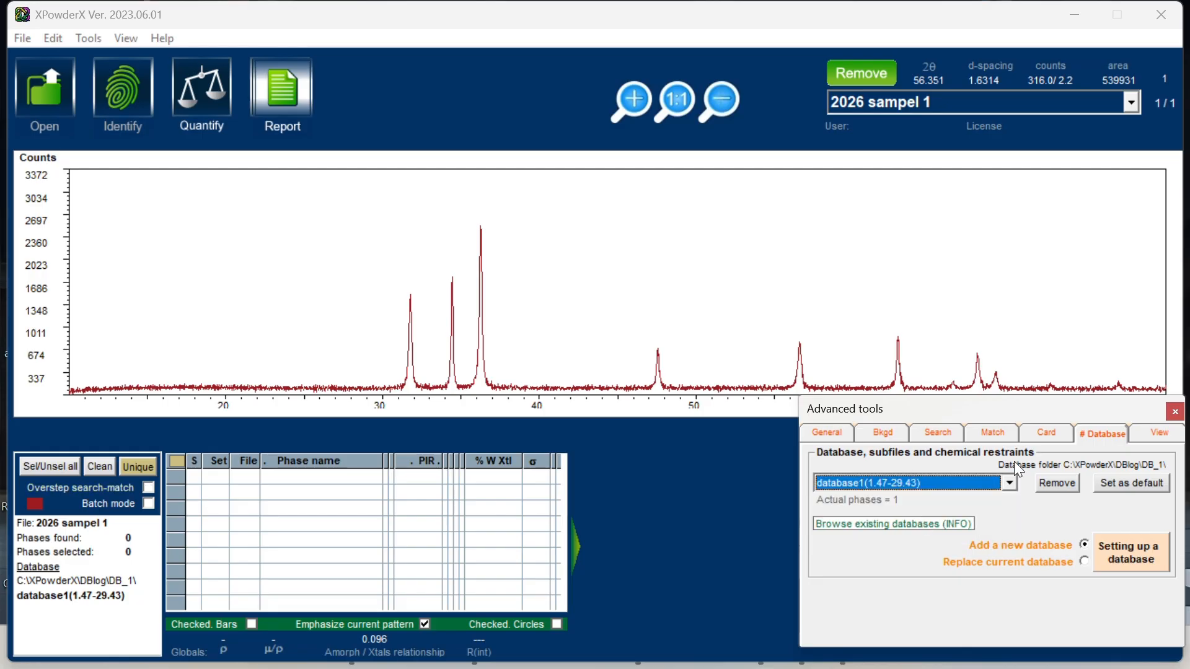
{"action": "left_click", "coordinate": [1141, 484]}
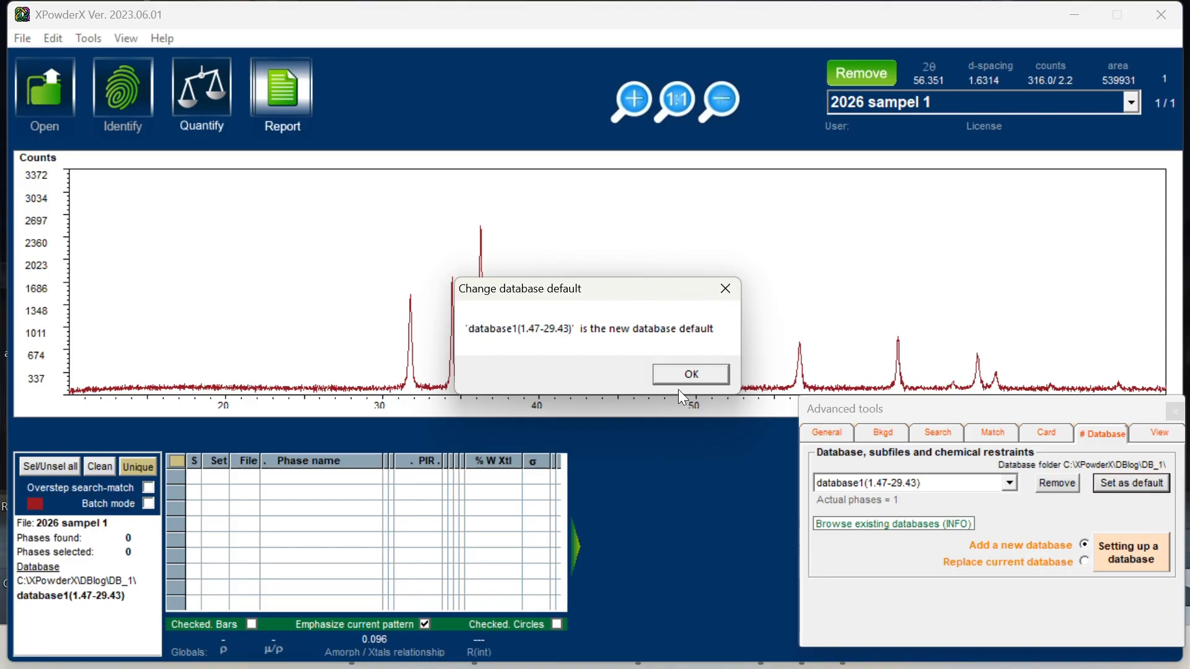
{"action": "left_click", "coordinate": [697, 371]}
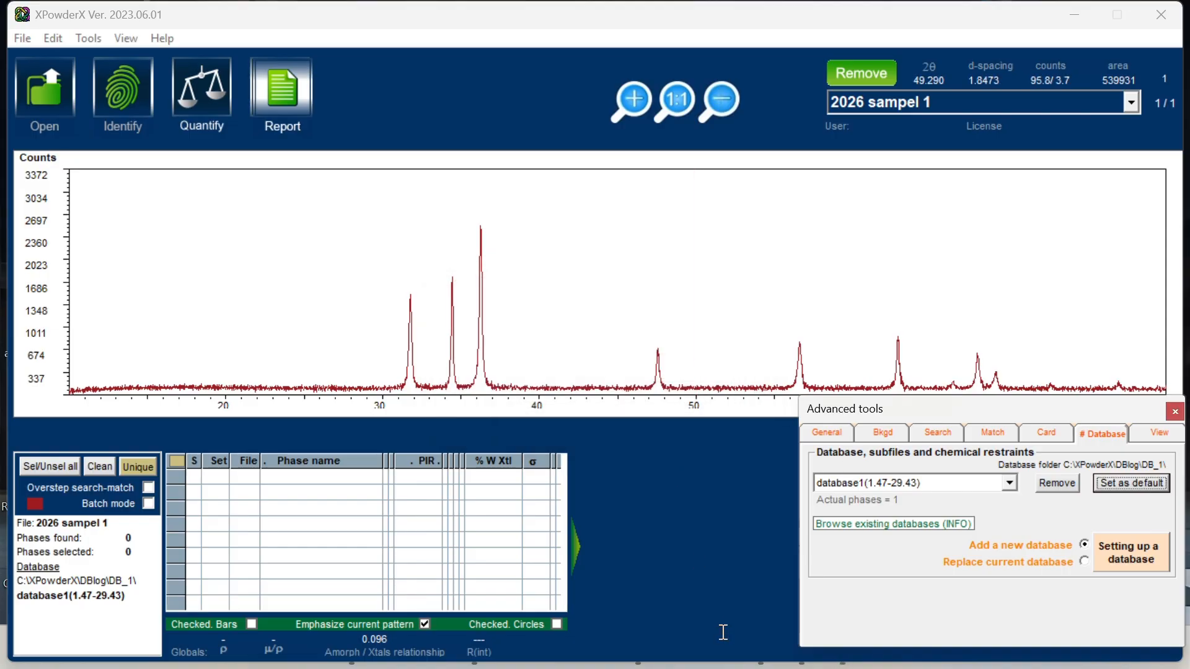
- Search the current database for phases matching the sample pattern, adding the results and accepting a new search with only two reflections
{"action": "left_click", "coordinate": [953, 441]}
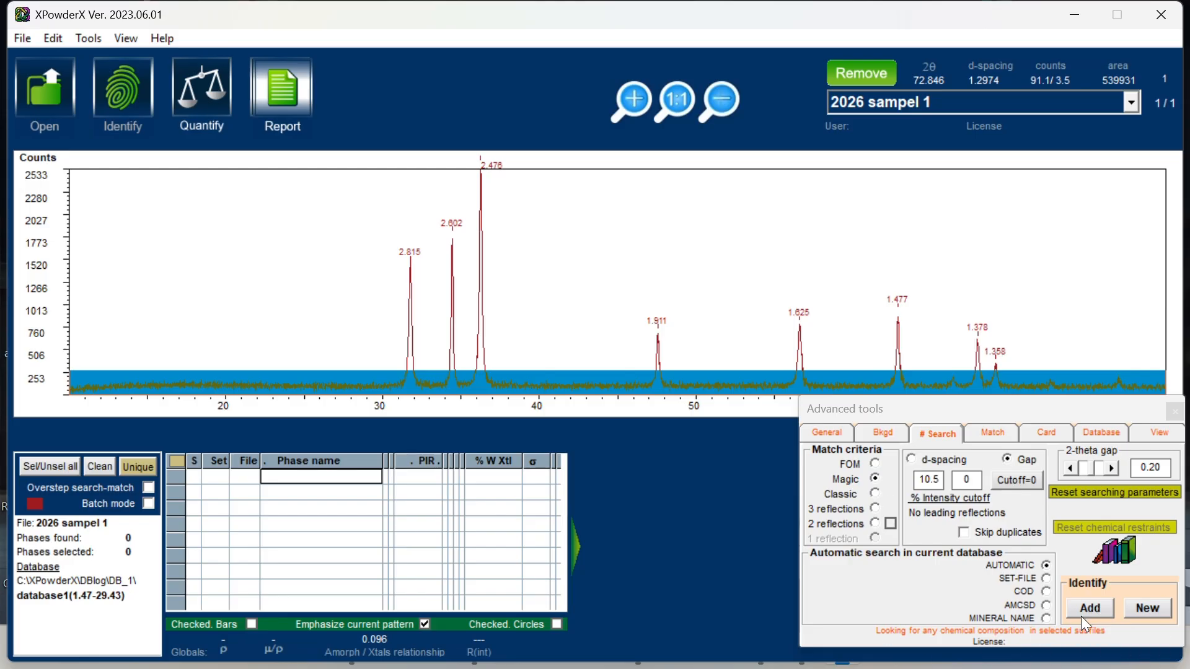
{"action": "left_click", "coordinate": [1101, 602]}
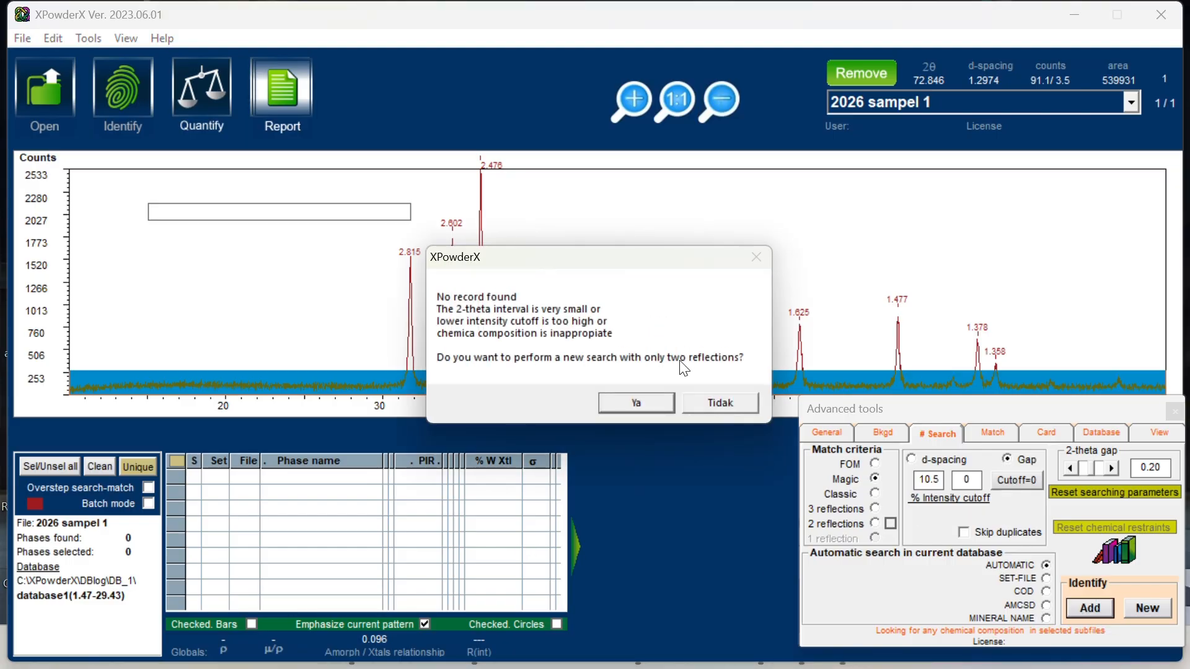
{"action": "left_click", "coordinate": [639, 401]}
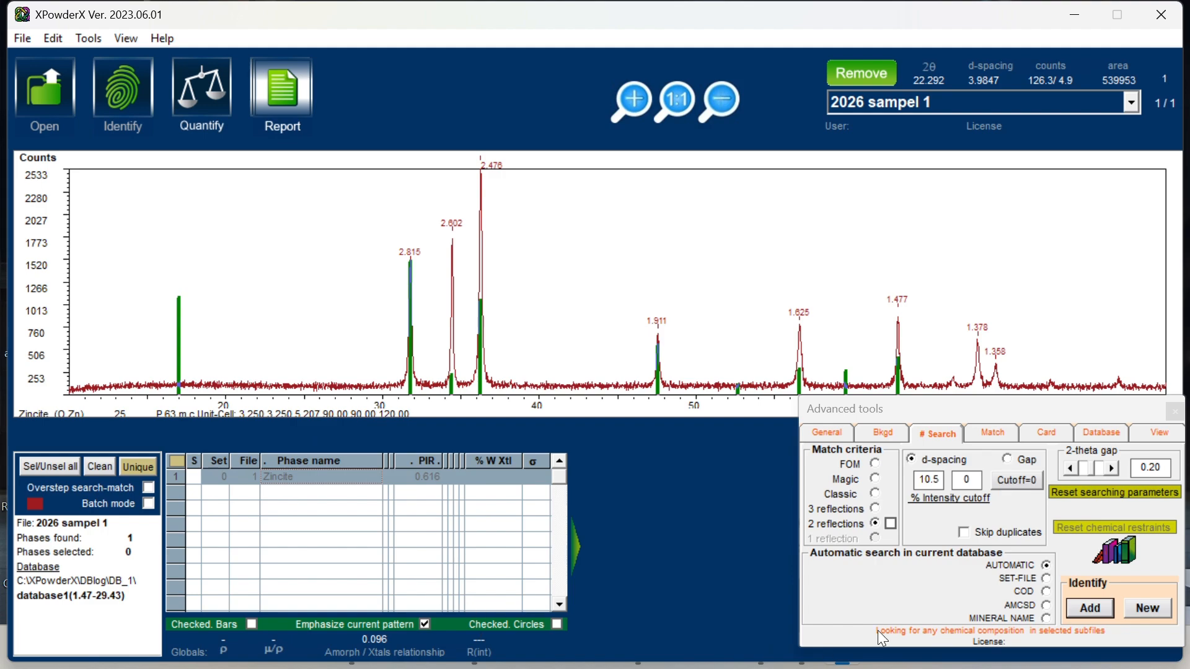
- Run the Fit like and Unique least squares fitting operations on the matched Zincite phase
{"action": "left_click", "coordinate": [988, 437]}
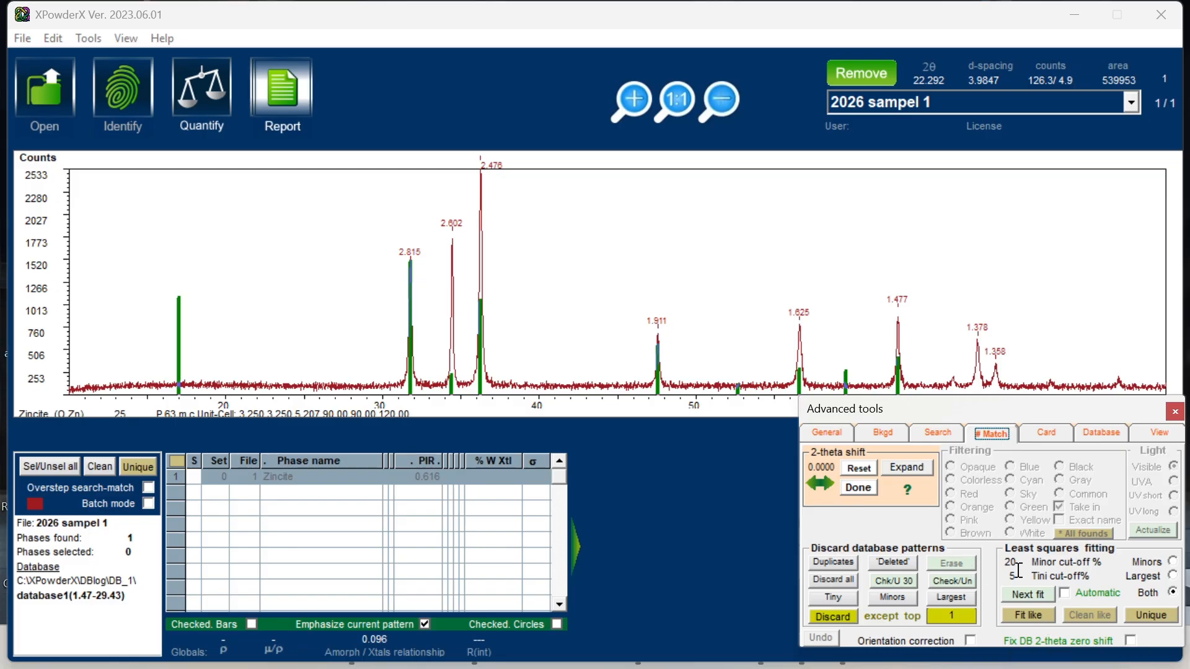
{"action": "left_click", "coordinate": [1044, 617]}
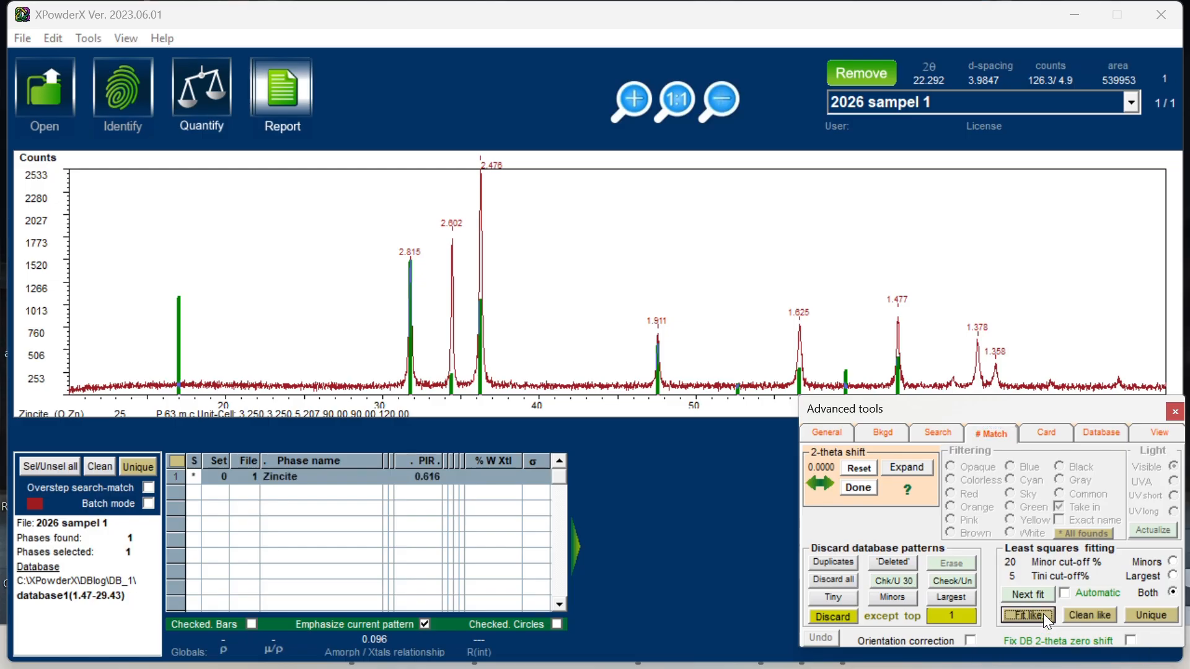
{"action": "left_click", "coordinate": [1144, 615]}
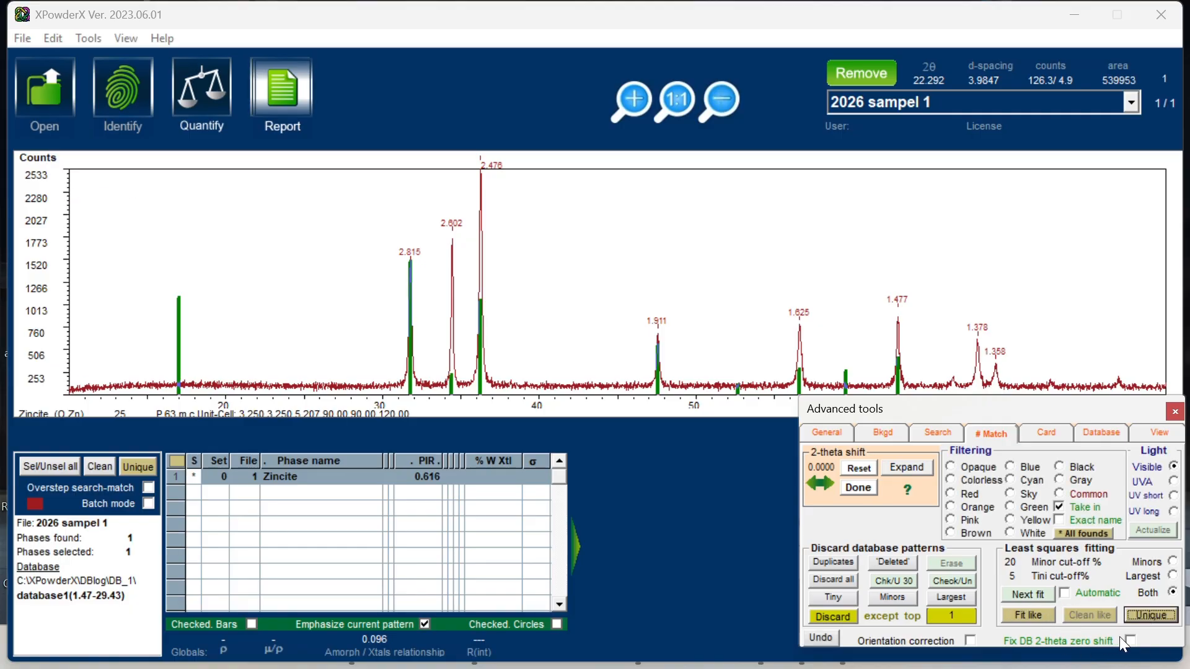
- Enable the database 2-theta zero shift correction for Zincite, but decline modifying the diffractogram file with it
{"action": "left_click", "coordinate": [1132, 641]}
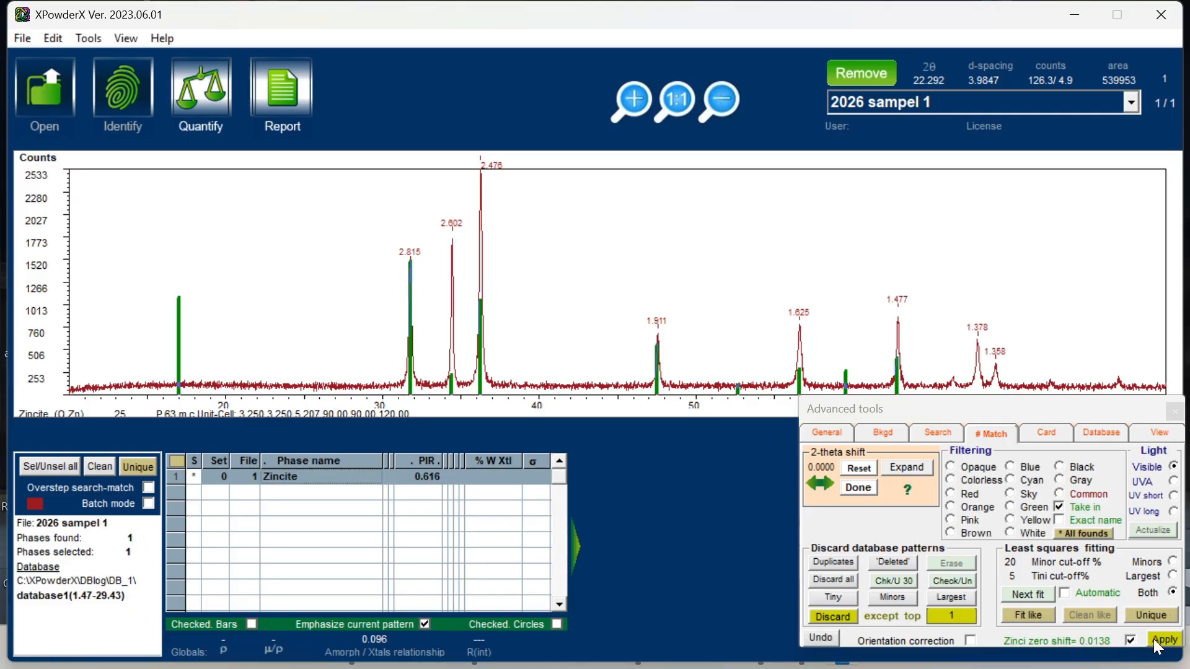
{"action": "left_click", "coordinate": [1162, 642]}
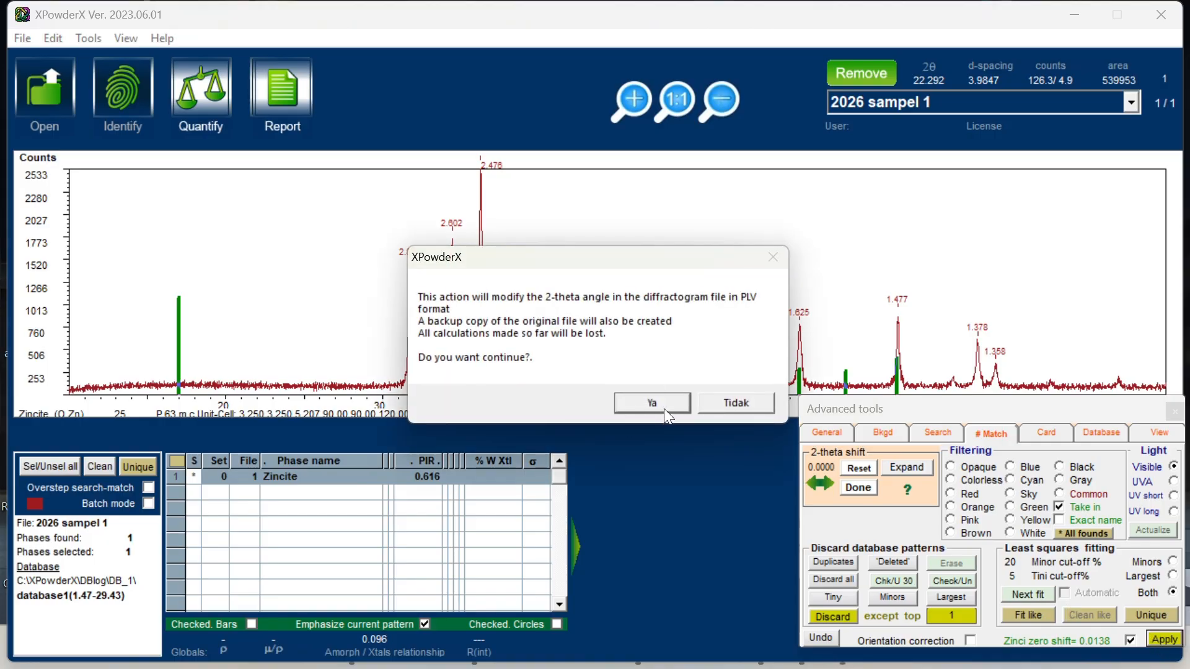
{"action": "left_click", "coordinate": [767, 405]}
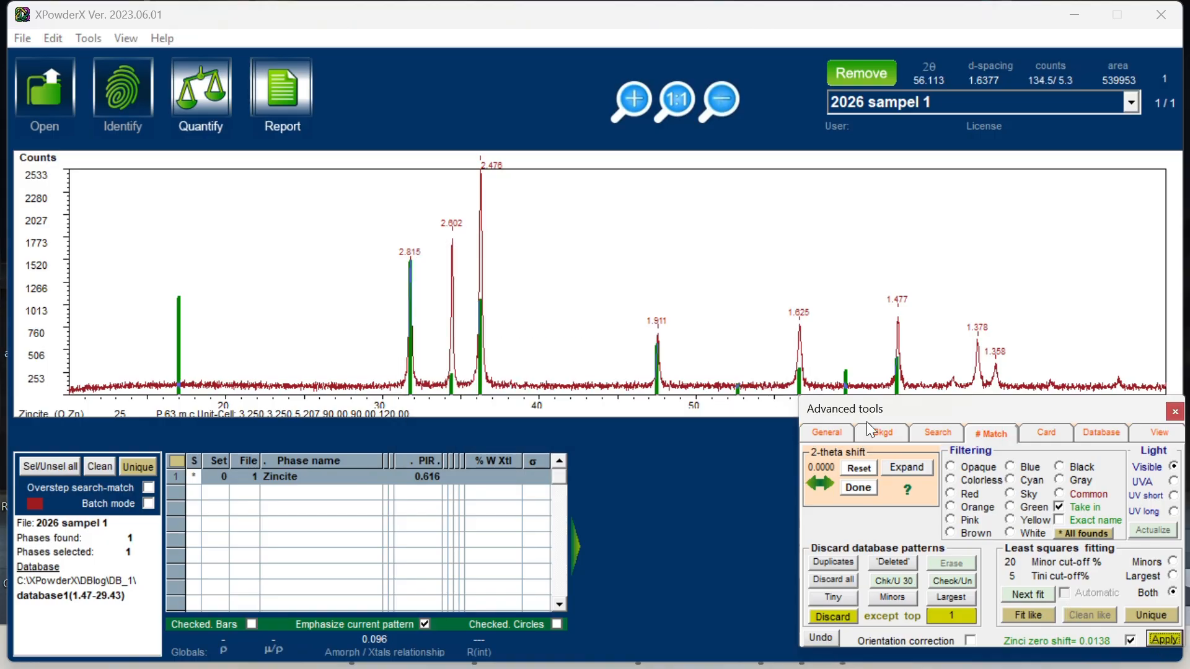
- Export the Zincite card's pattern as a new record in My database and acknowledge the update
{"action": "left_click", "coordinate": [1046, 431]}
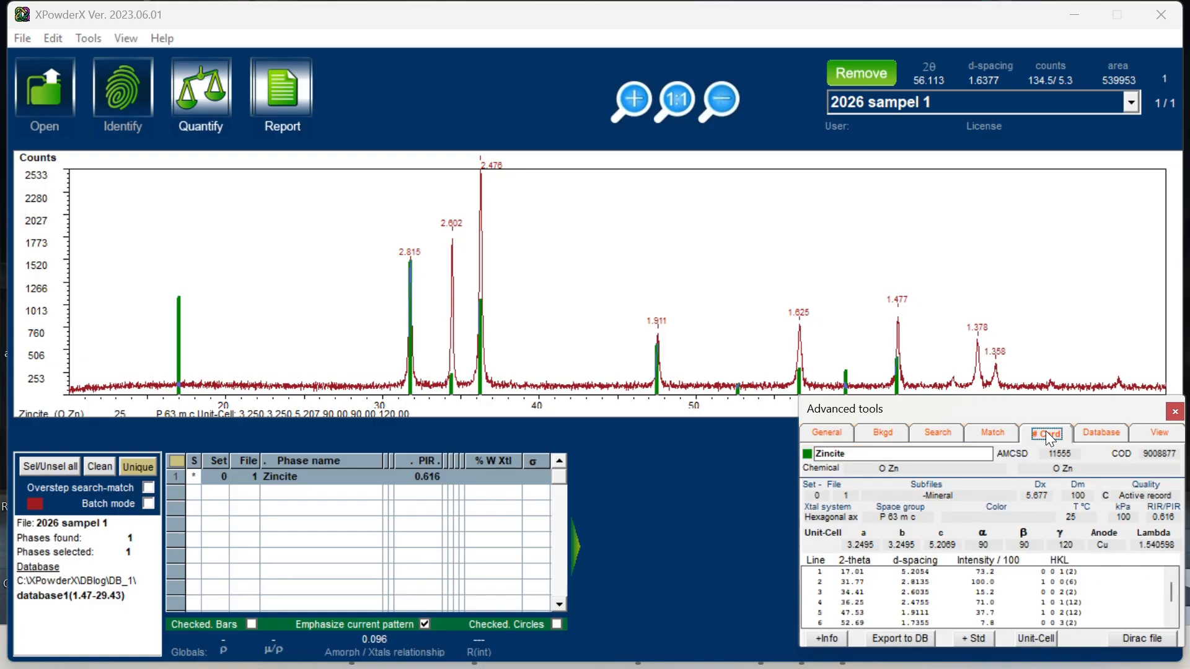
{"action": "scroll", "coordinate": [966, 614], "scroll_direction": "up", "scroll_amount": 1}
{"action": "right_click", "coordinate": [1049, 548]}
{"action": "left_click", "coordinate": [875, 530]}
{"action": "left_click", "coordinate": [890, 645]}
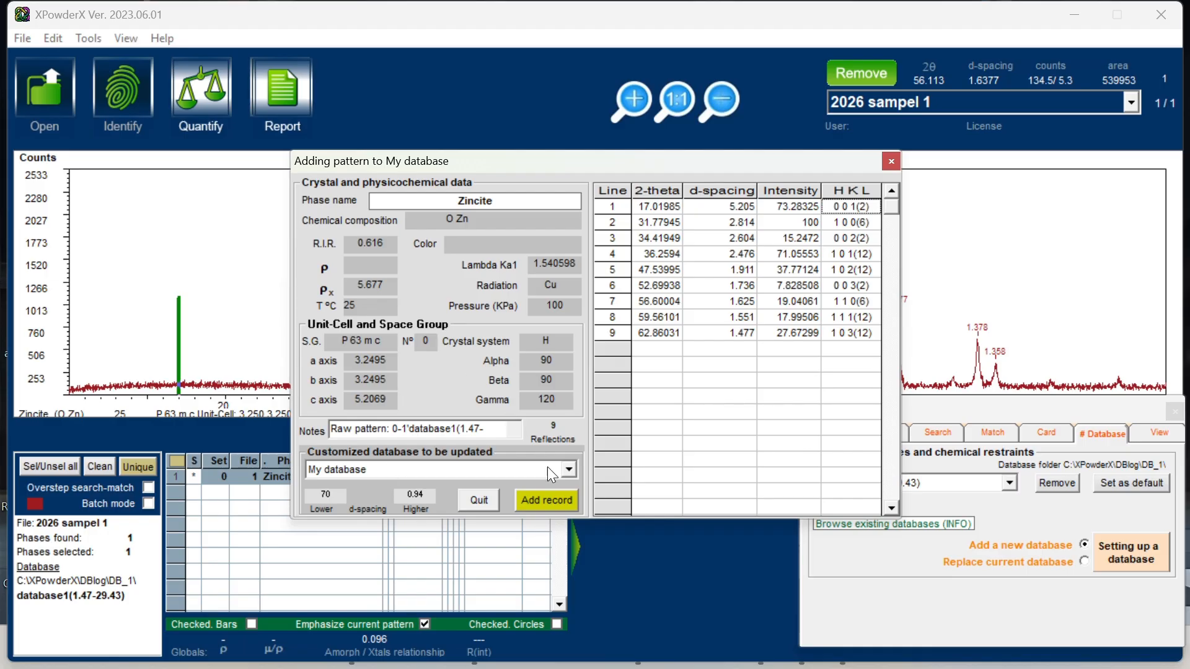
{"action": "left_click", "coordinate": [557, 501]}
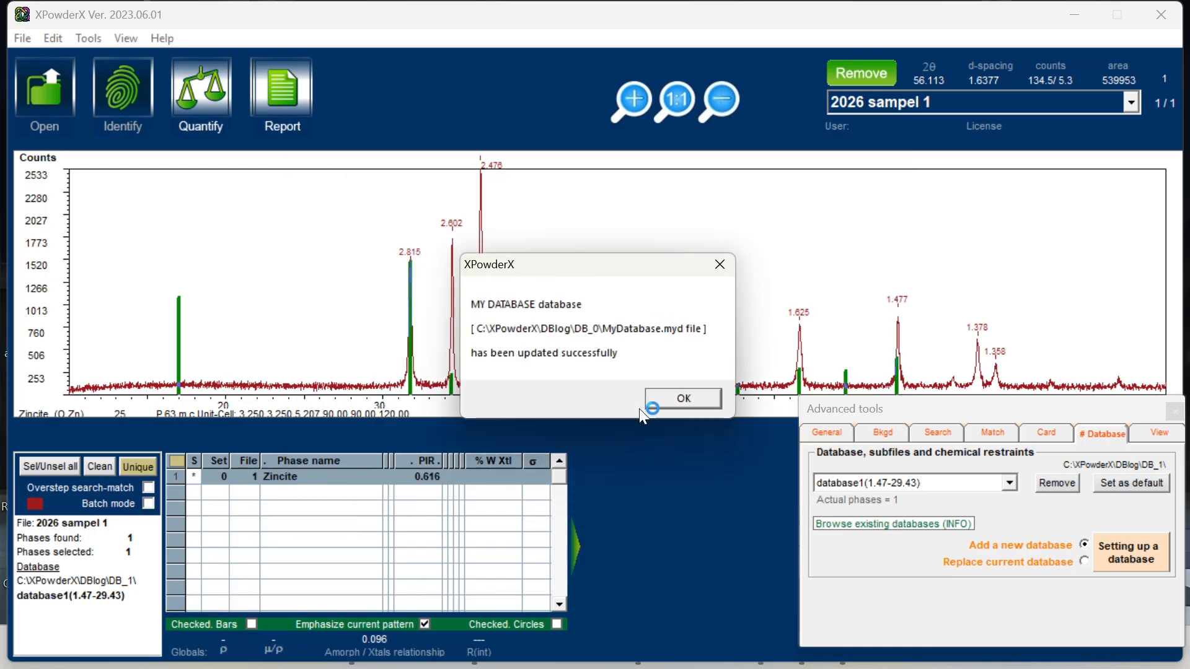
{"action": "left_click", "coordinate": [681, 401]}
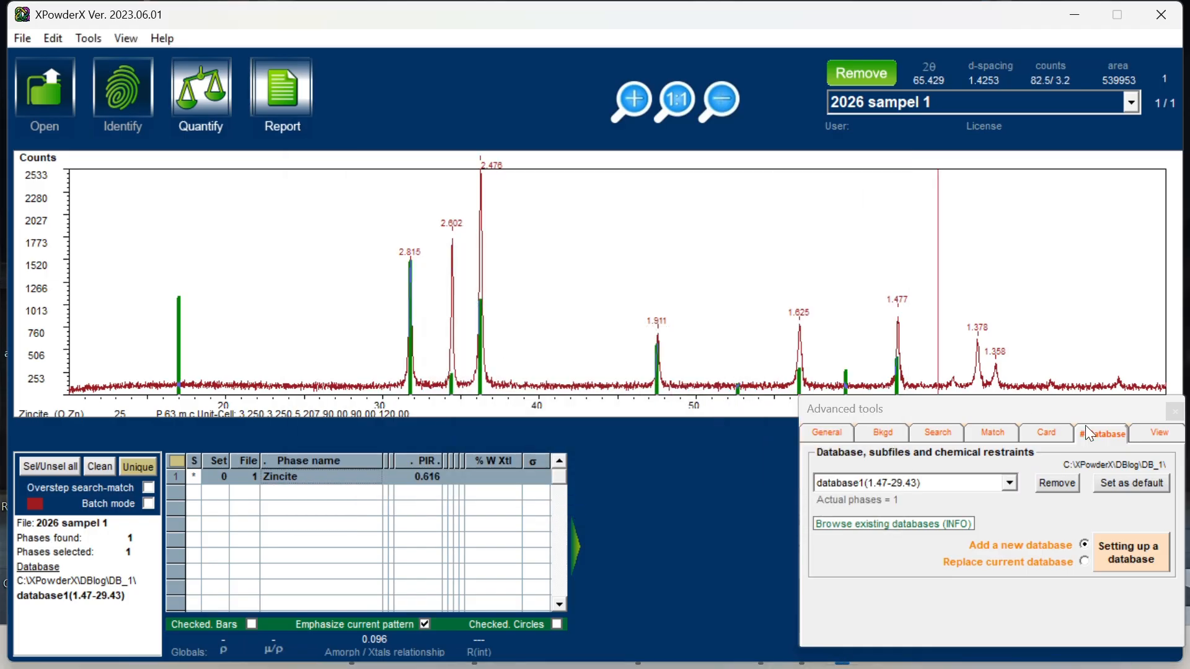
- Examine the Zincite card's reflection list and its intensity fitting options without changing them
{"action": "left_click", "coordinate": [1058, 432]}
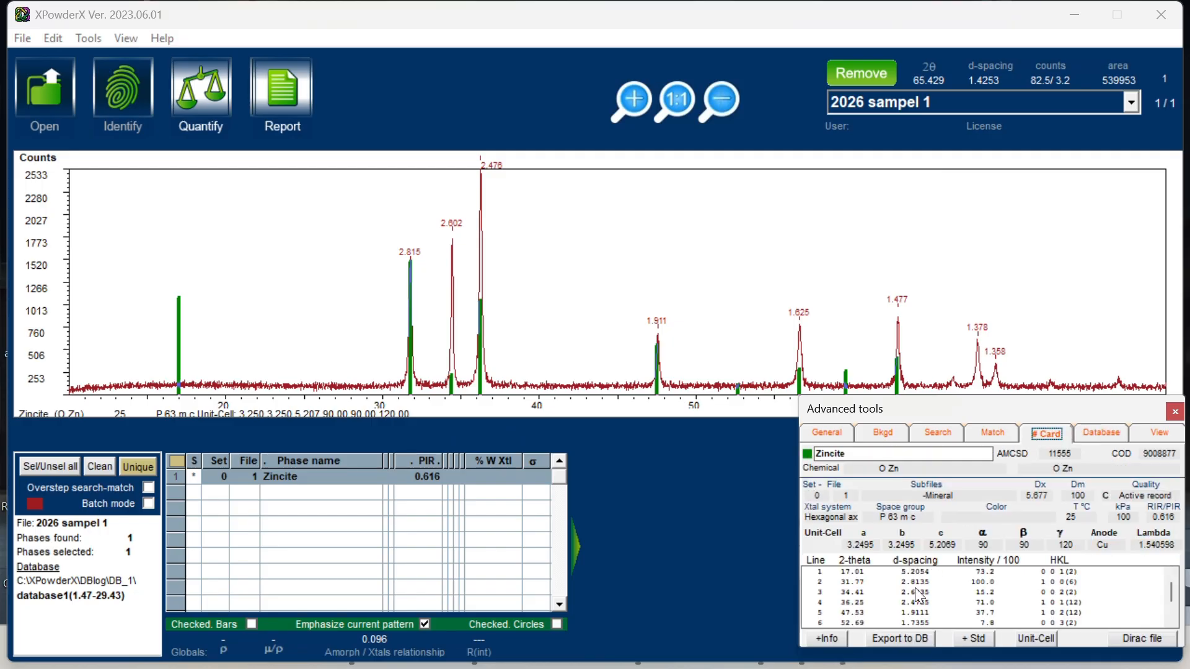
{"action": "scroll", "coordinate": [905, 595], "scroll_direction": "down", "scroll_amount": 2}
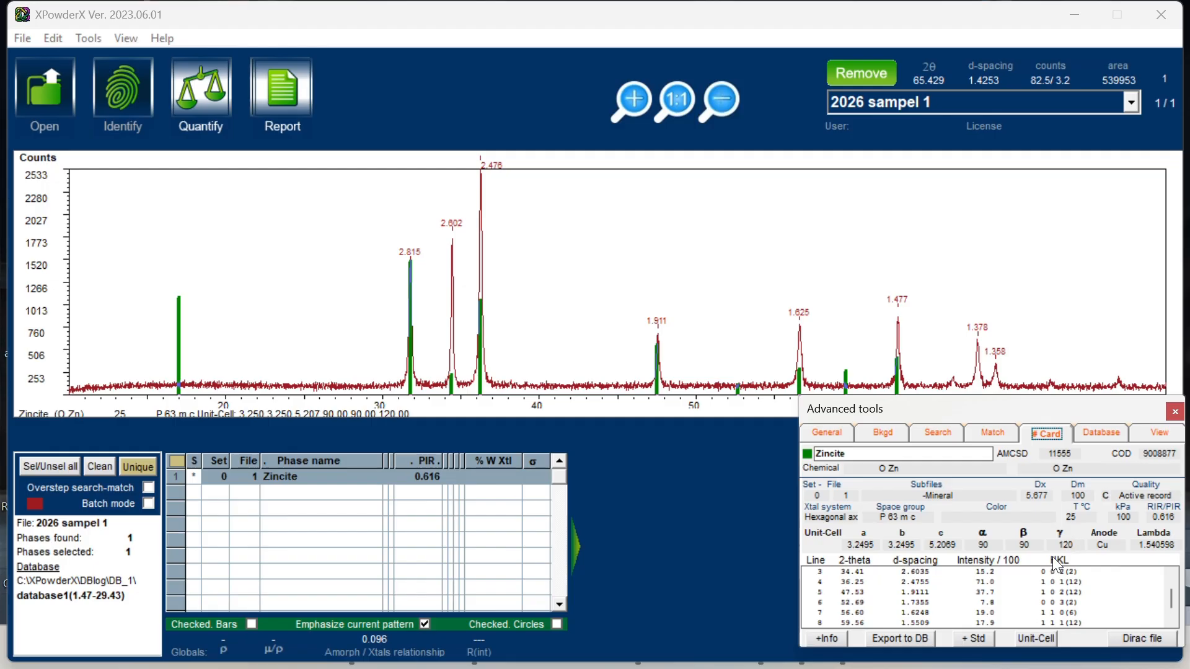
{"action": "right_click", "coordinate": [1095, 575]}
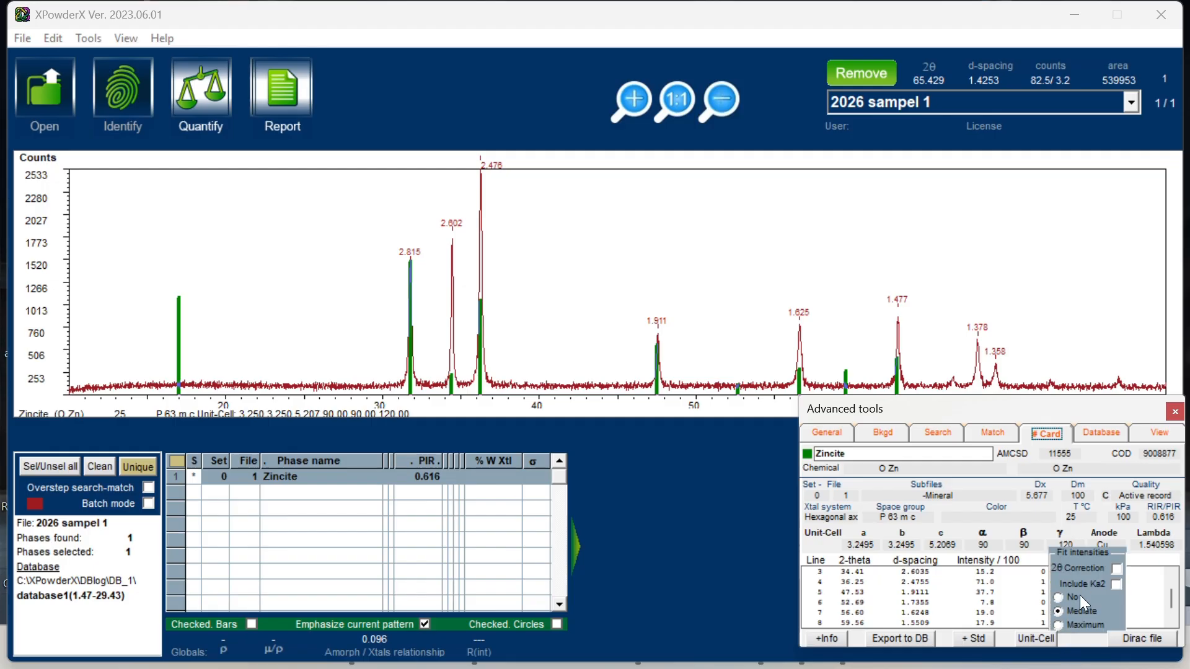
{"action": "left_click", "coordinate": [658, 537]}
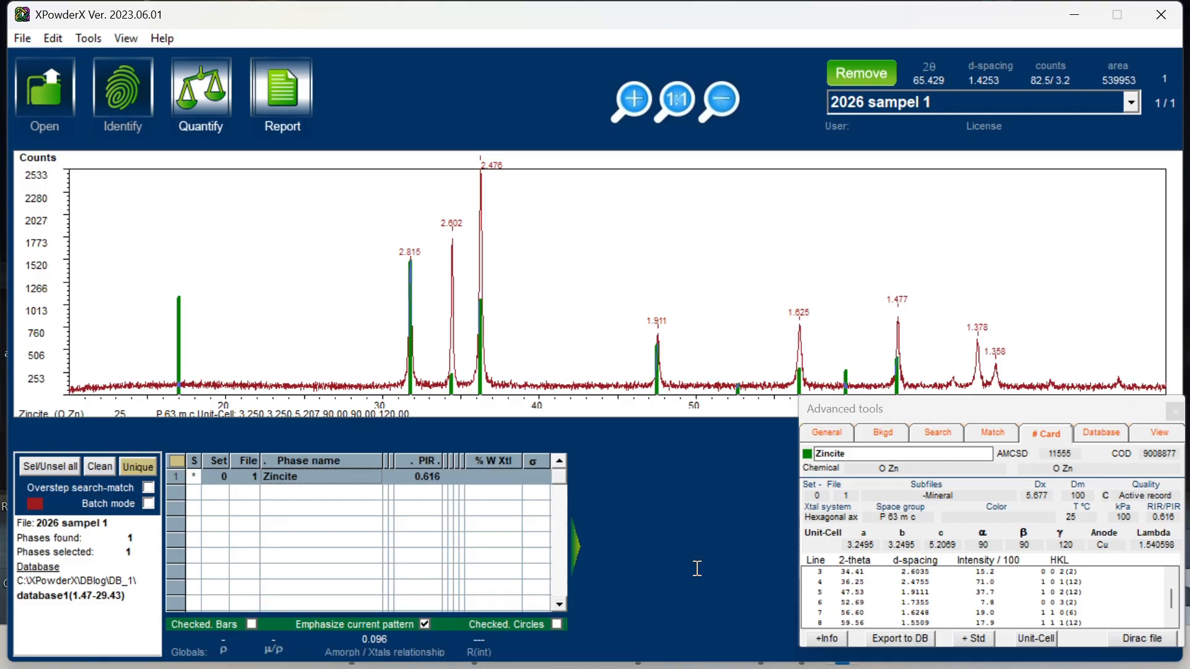
- Minimize XPowderX, close its Advanced tools, and switch to Mercury, dismissing the out-of-date notice
{"action": "left_click", "coordinate": [1075, 25]}
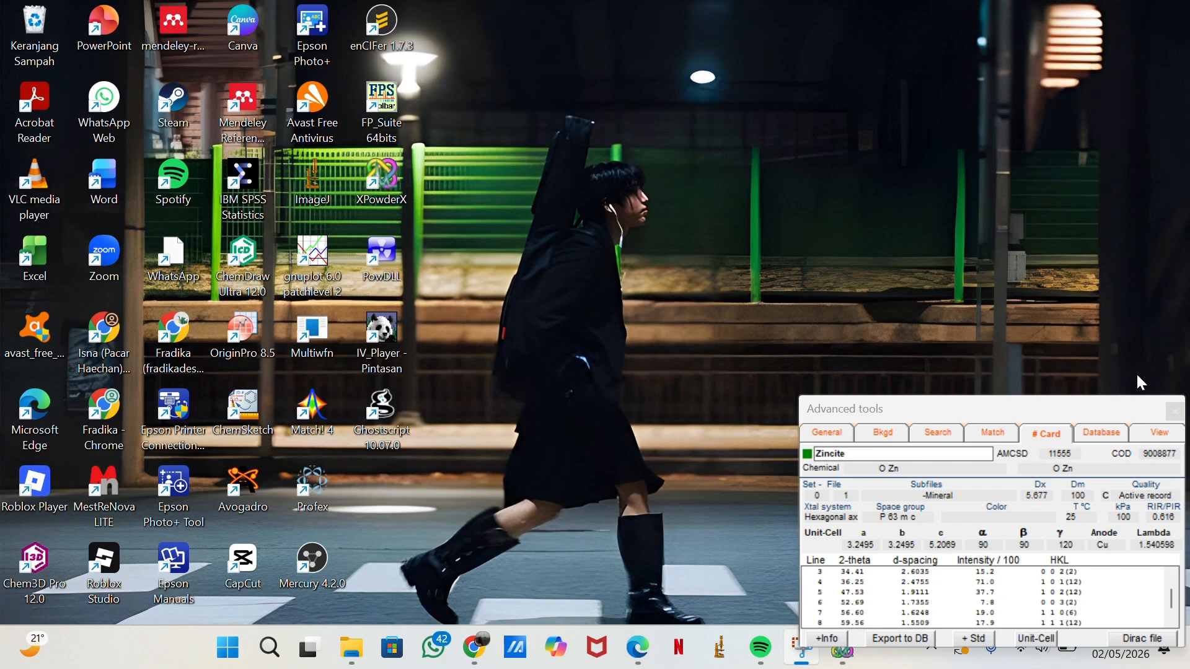
{"action": "left_click", "coordinate": [1175, 412]}
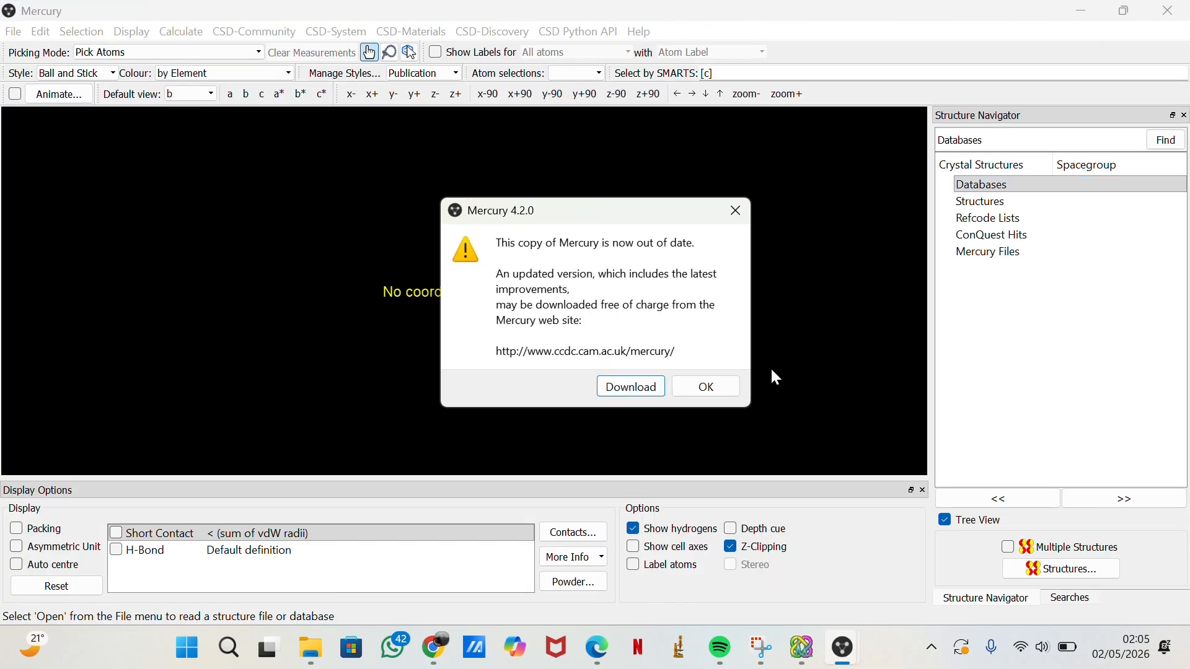
{"action": "left_click", "coordinate": [713, 389]}
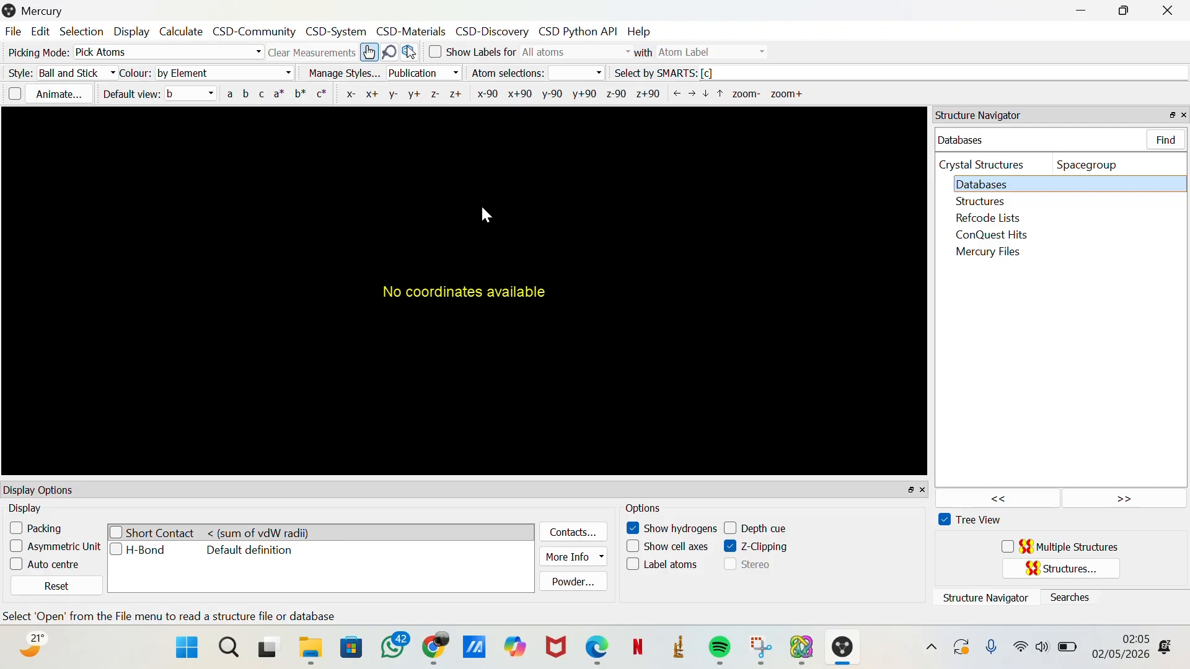
- Open the 9008877.cif crystal structure from the cif folder
{"action": "left_click", "coordinate": [15, 31]}
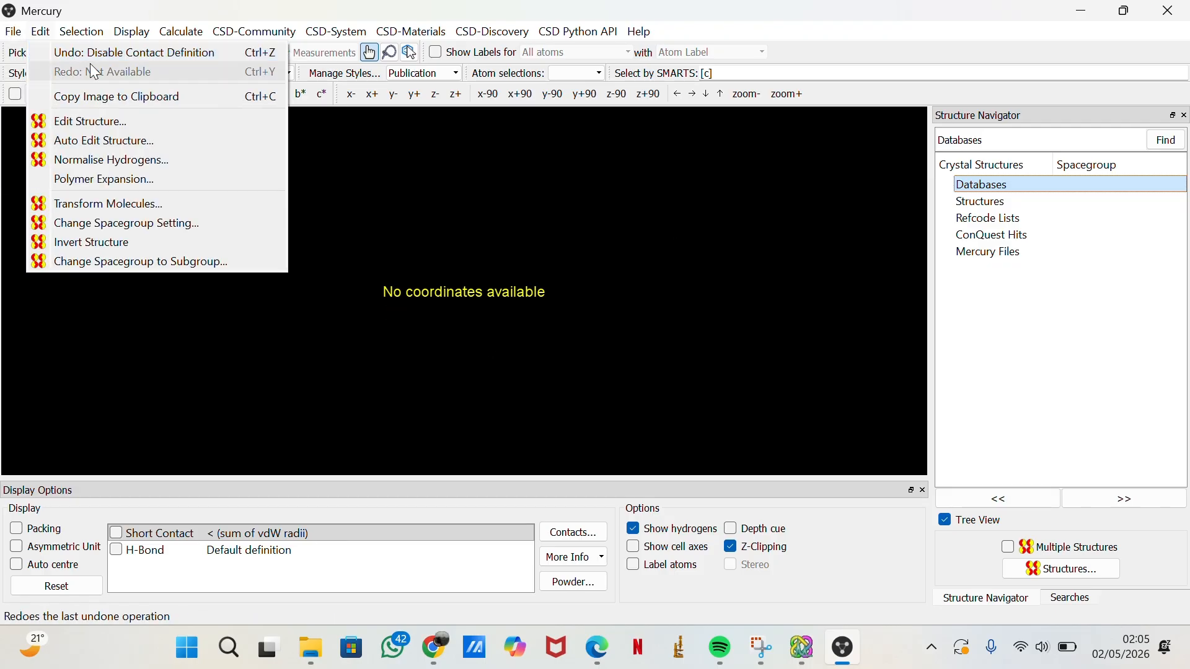
{"action": "left_click", "coordinate": [24, 55]}
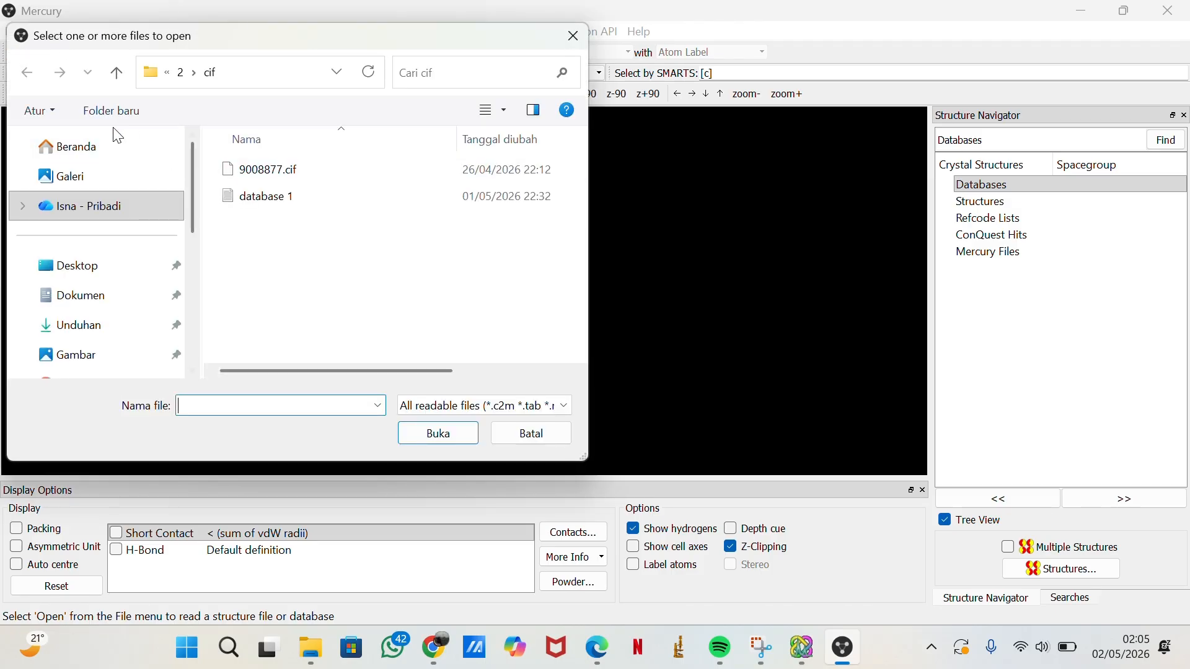
{"action": "left_click", "coordinate": [336, 169]}
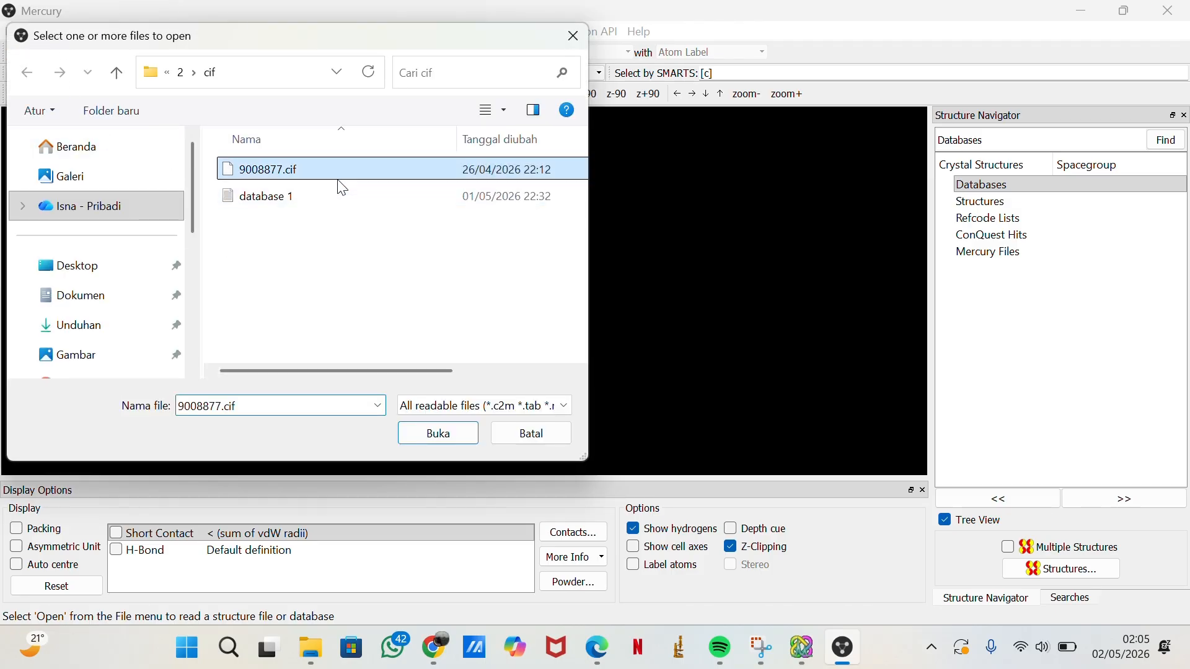
{"action": "double_click", "coordinate": [336, 168]}
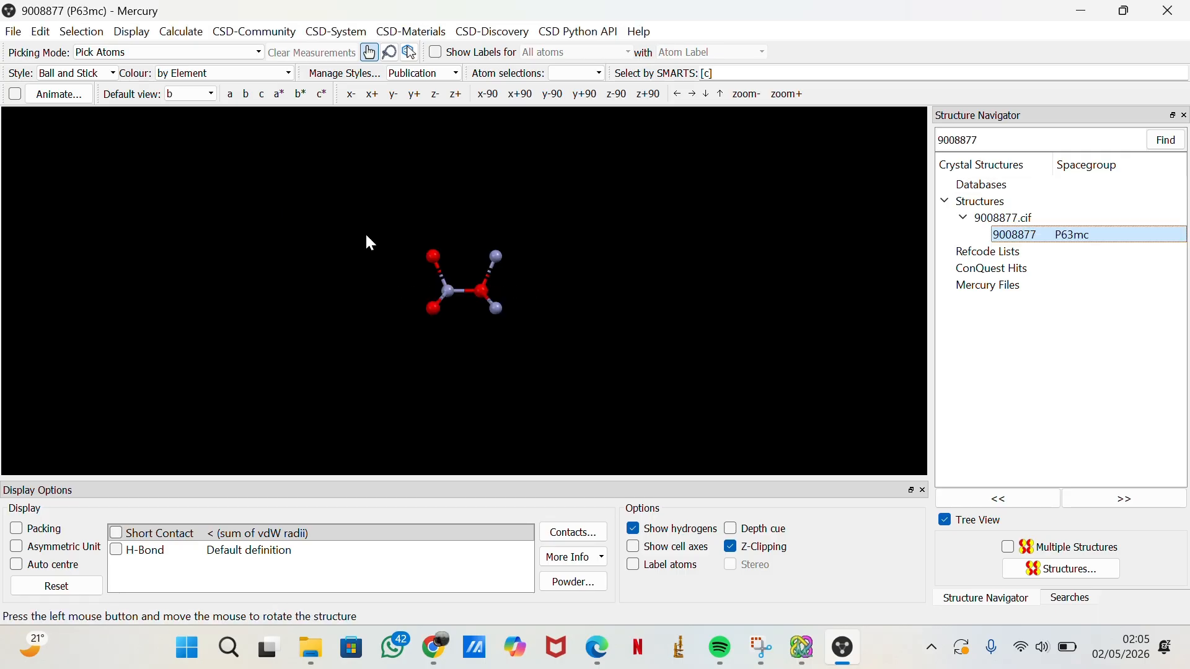
- Preview the structure in the Wireframe and Capped Sticks styles, and return it to Ball and Stick
{"action": "left_click_drag", "start_coordinate": [580, 411], "coordinate": [654, 385]}
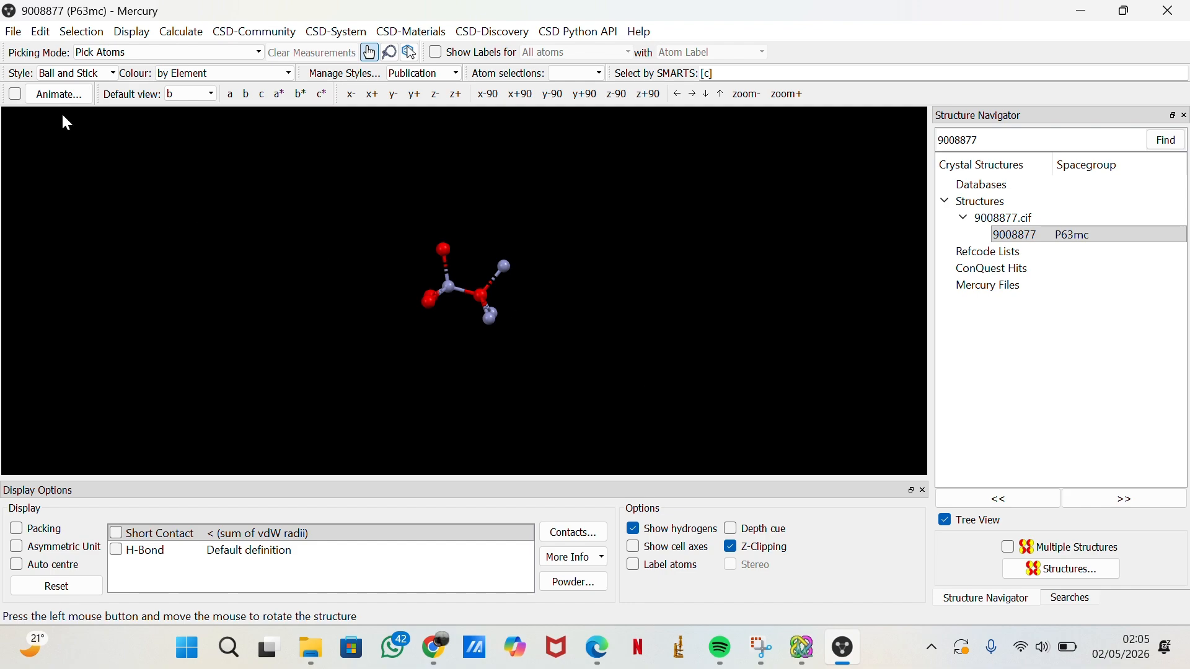
{"action": "left_click", "coordinate": [40, 74]}
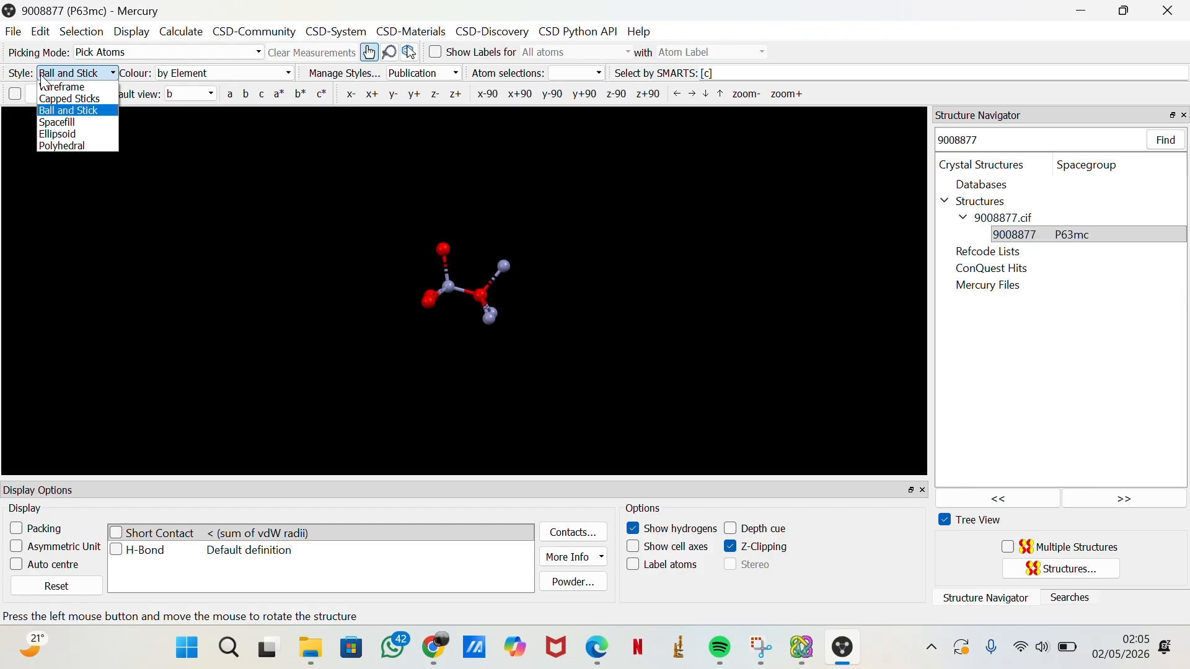
{"action": "left_click", "coordinate": [76, 78]}
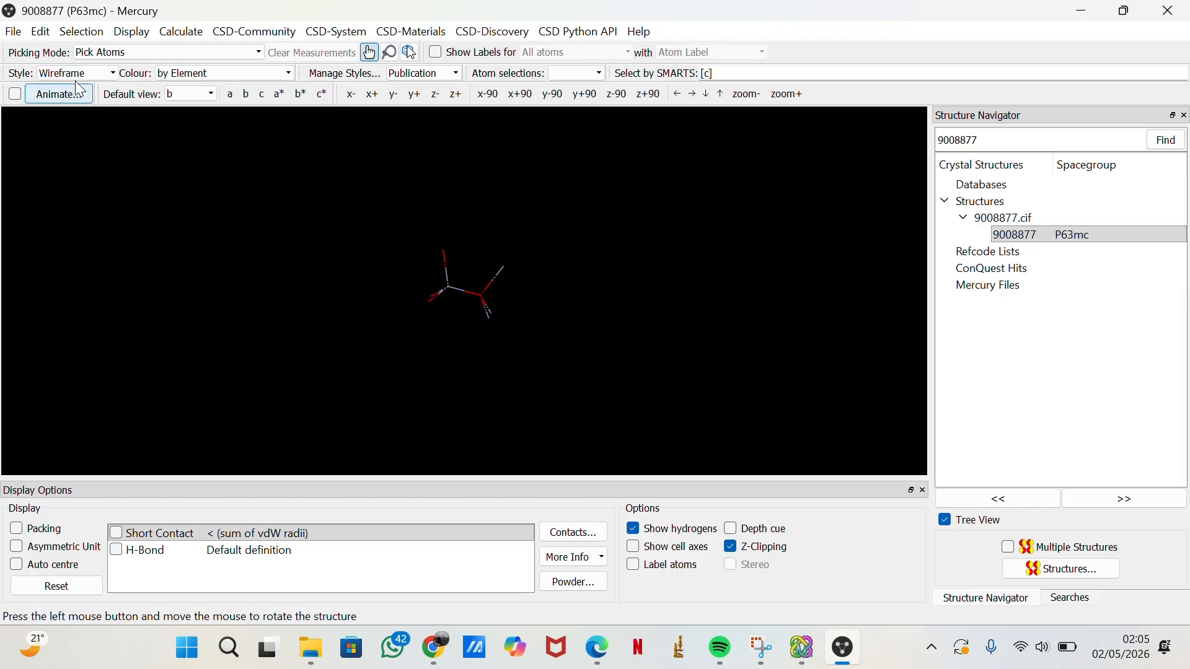
{"action": "left_click", "coordinate": [86, 74]}
{"action": "left_click", "coordinate": [86, 97]}
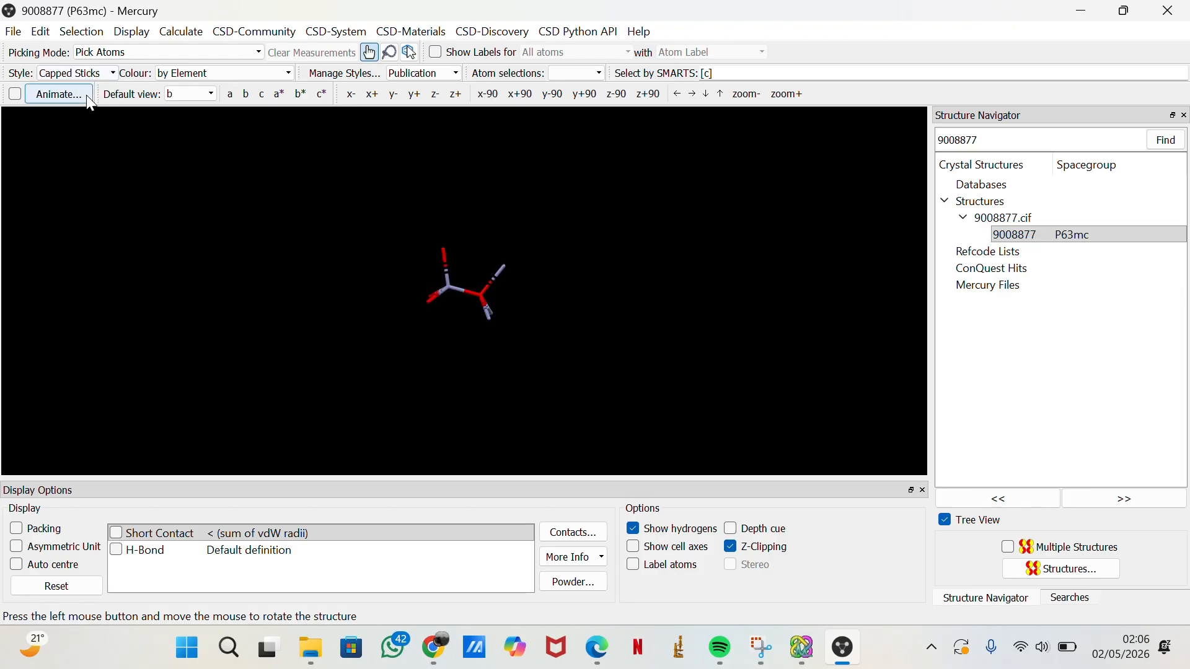
{"action": "left_click", "coordinate": [91, 79]}
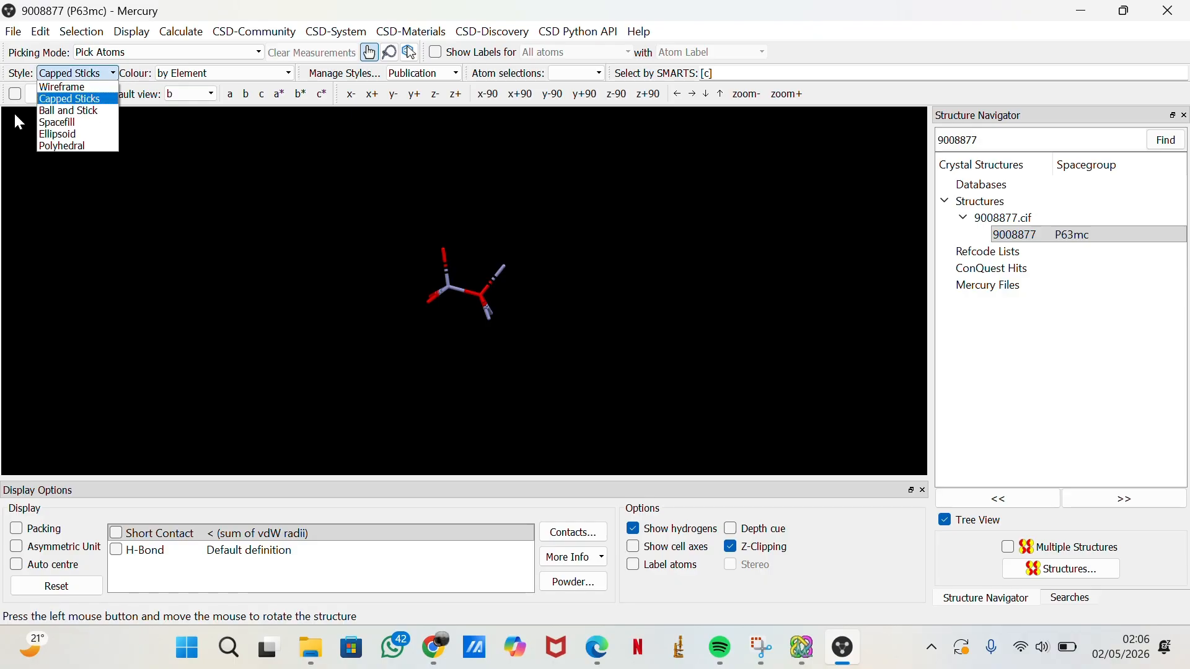
{"action": "left_click", "coordinate": [81, 112]}
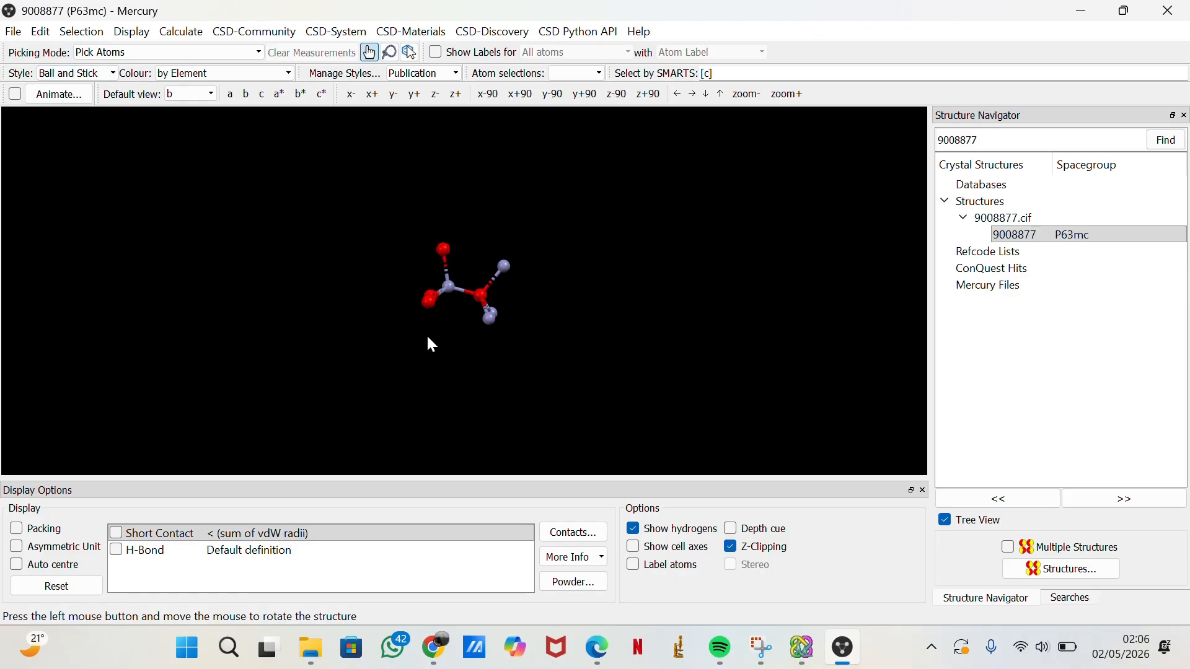
- Change the structure display's background to a single white colour, #ffffff
{"action": "mouse_move", "coordinate": [428, 338]}
{"action": "left_mouse_down"}
{"action": "mouse_move", "coordinate": [462, 346]}
{"action": "mouse_move", "coordinate": [425, 393]}
{"action": "mouse_move", "coordinate": [444, 362]}
{"action": "mouse_move", "coordinate": [436, 341]}
{"action": "left_mouse_up"}
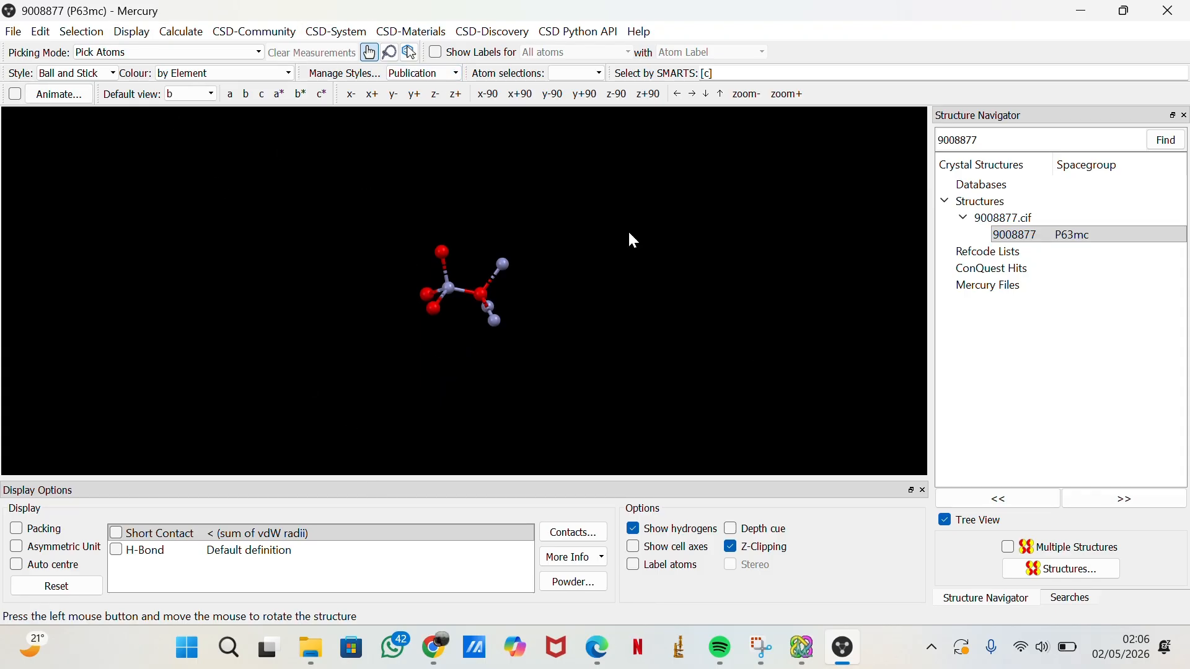
{"action": "left_click", "coordinate": [131, 31]}
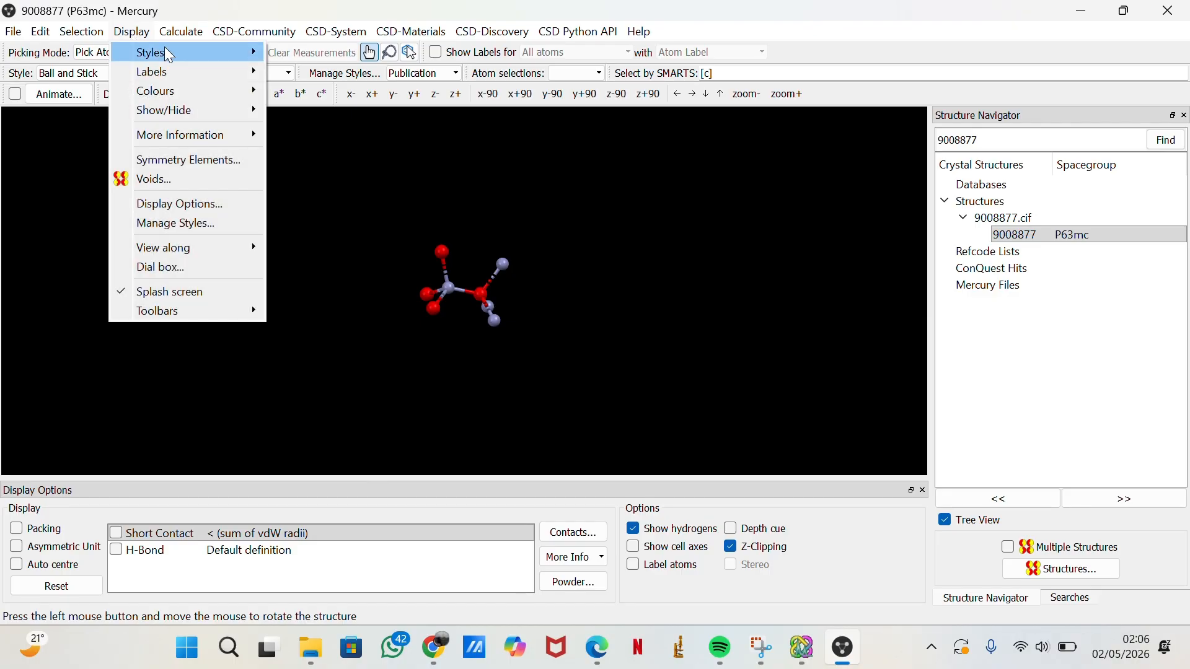
{"action": "mouse_move", "coordinate": [179, 97]}
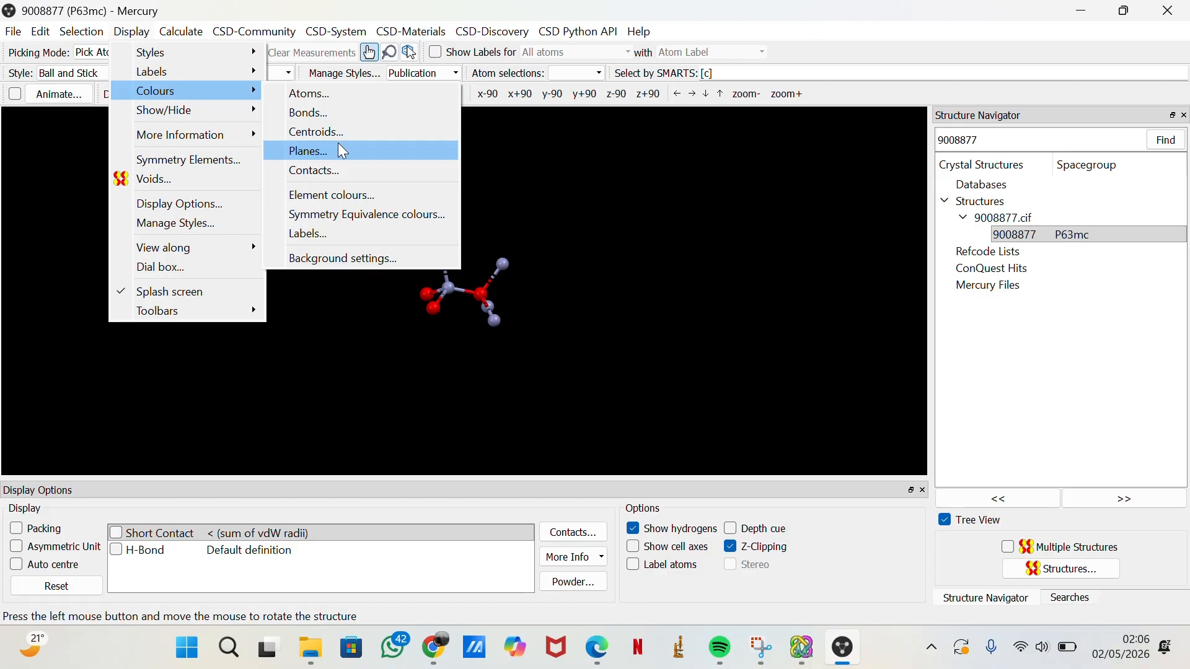
{"action": "left_click", "coordinate": [332, 258]}
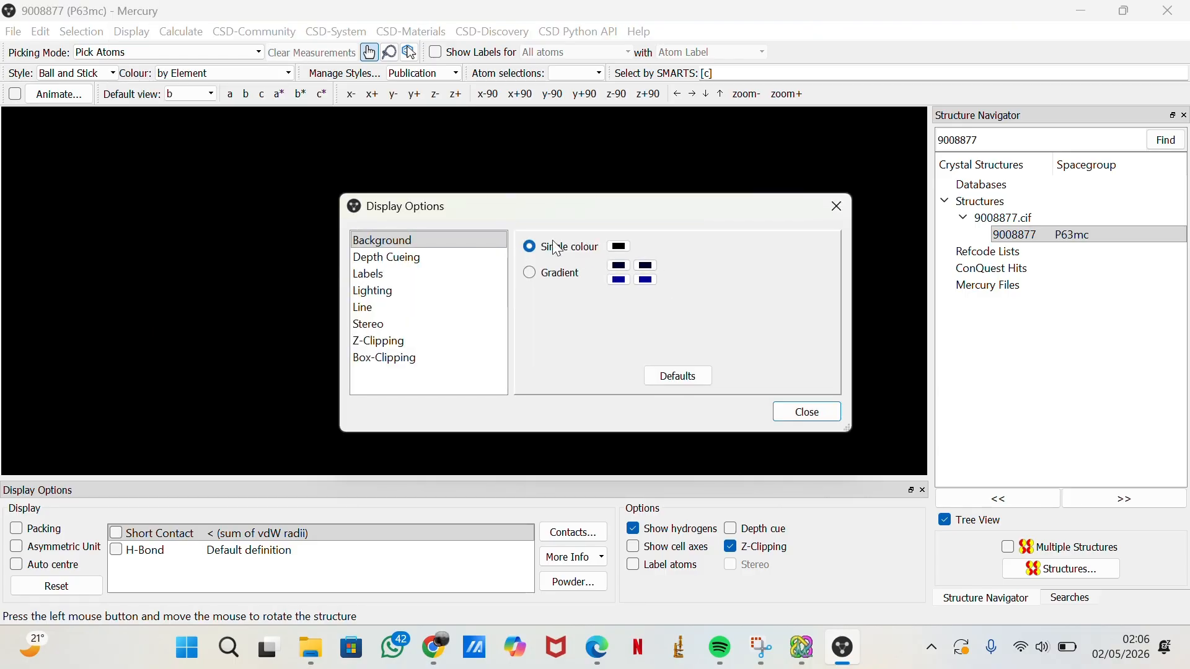
{"action": "left_click", "coordinate": [619, 246]}
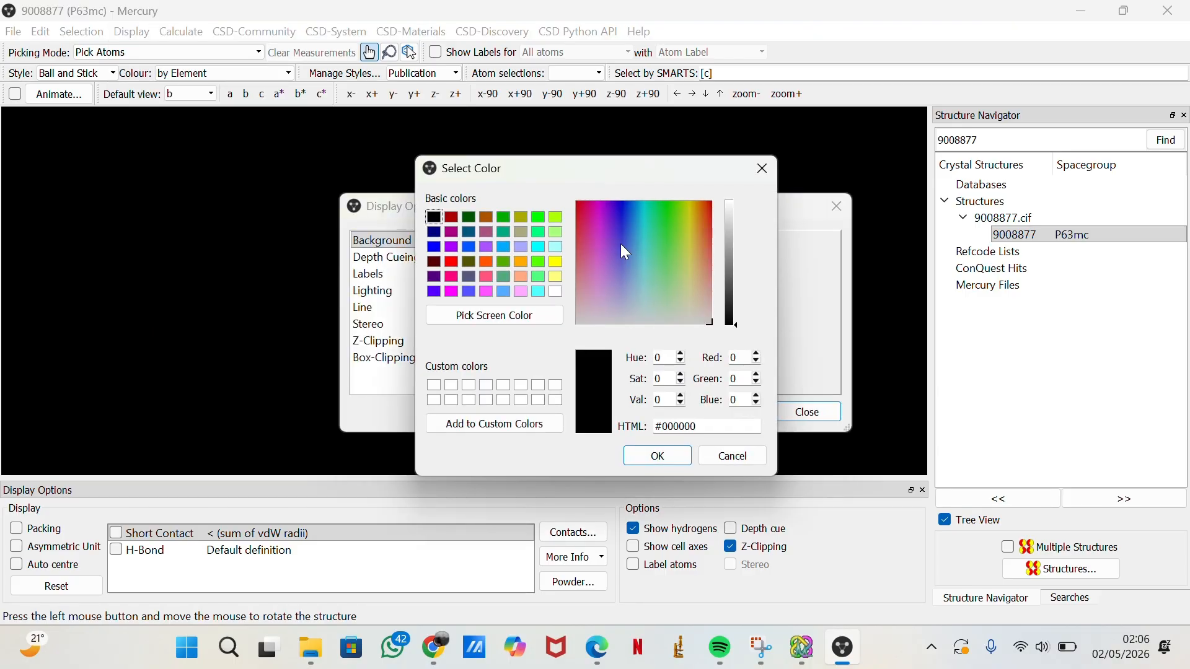
{"action": "left_click_drag", "start_coordinate": [736, 323], "coordinate": [736, 190]}
{"action": "left_click", "coordinate": [658, 456]}
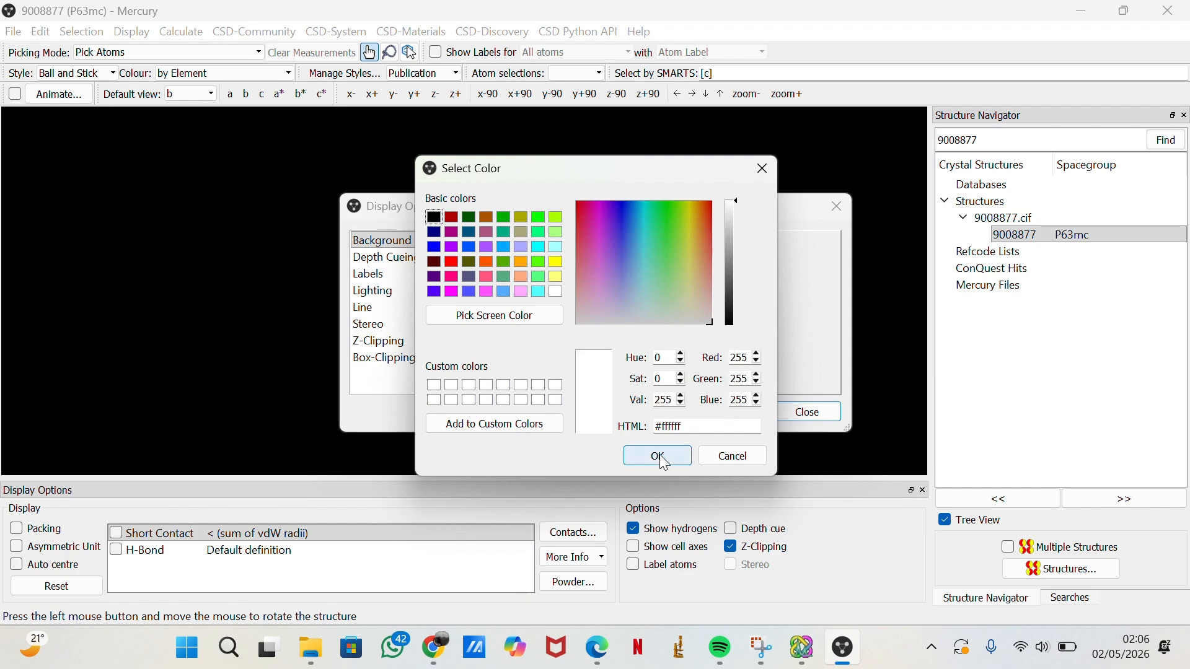
{"action": "left_click", "coordinate": [797, 412]}
- Label the atoms of the 9008877 structure and orient it so the Zn and O atoms are spread apart
{"action": "left_click_drag", "start_coordinate": [610, 398], "coordinate": [659, 362]}
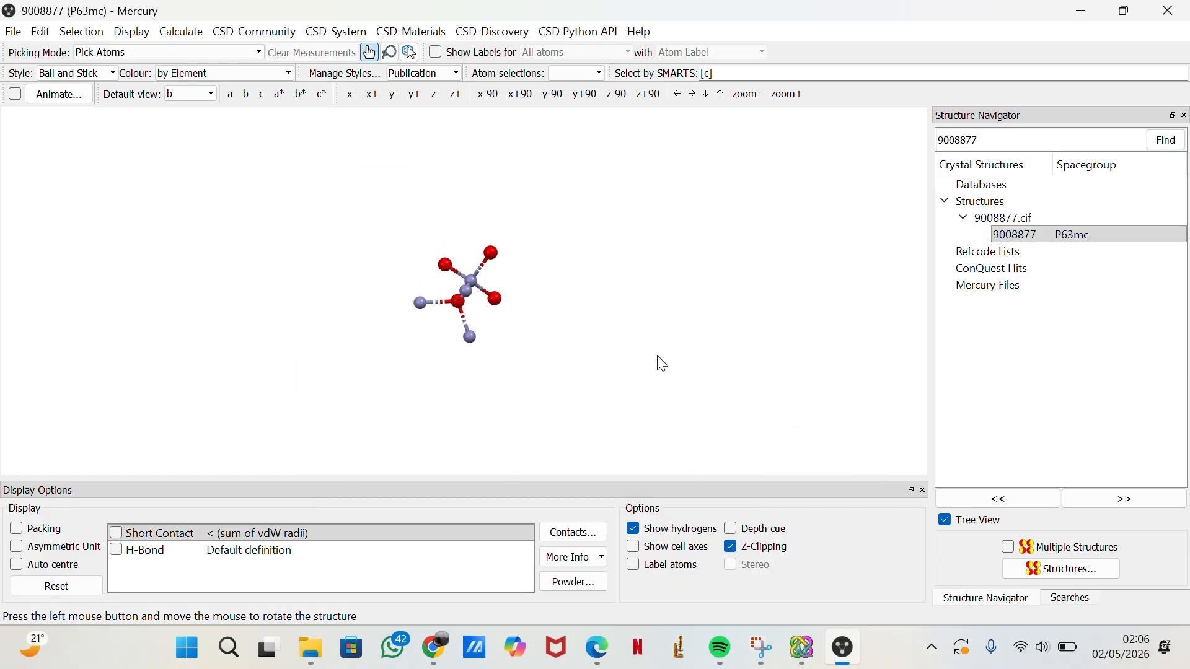
{"action": "left_click_drag", "start_coordinate": [406, 316], "coordinate": [590, 354]}
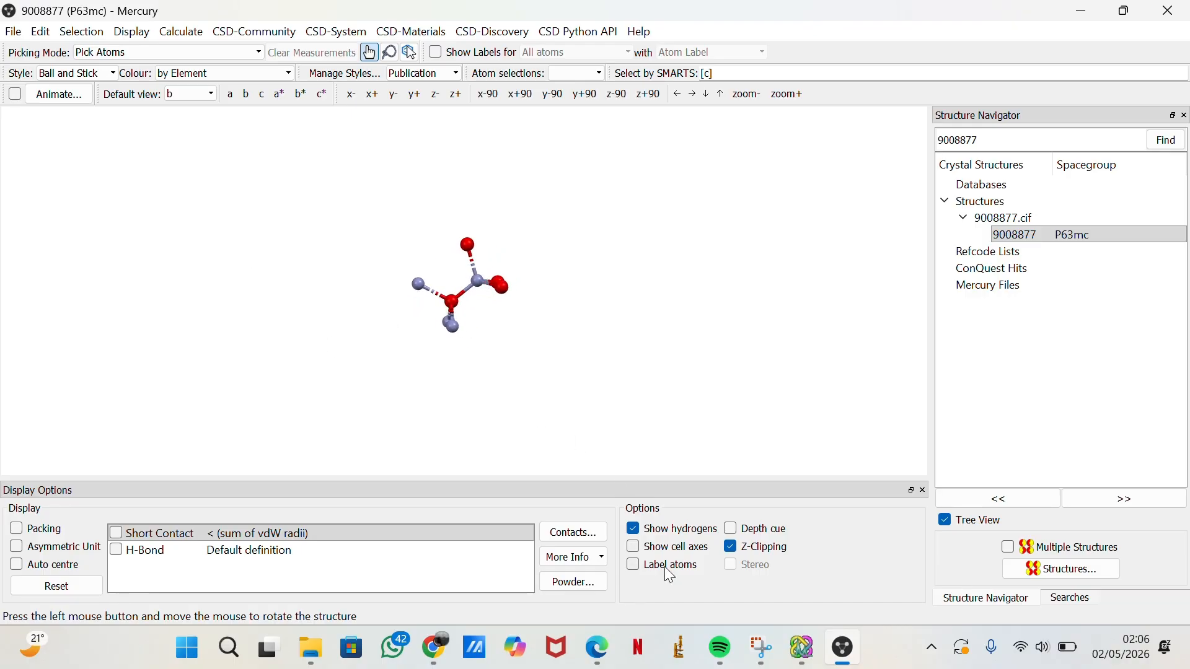
{"action": "left_click", "coordinate": [637, 569]}
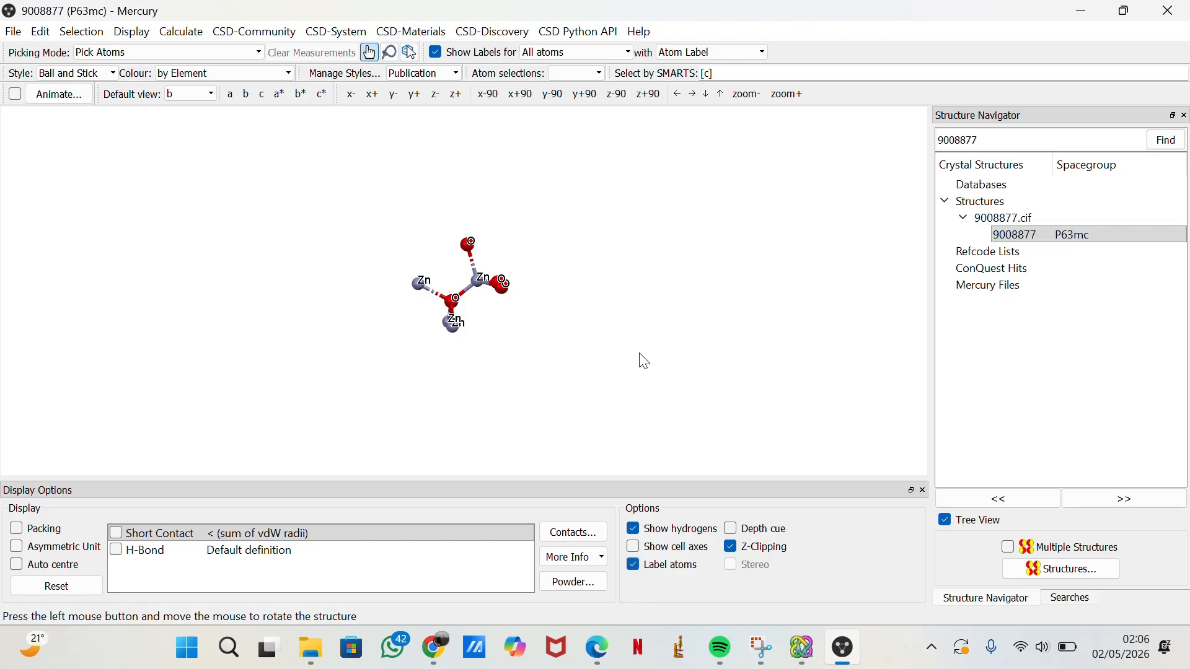
{"action": "left_click_drag", "start_coordinate": [638, 358], "coordinate": [806, 268]}
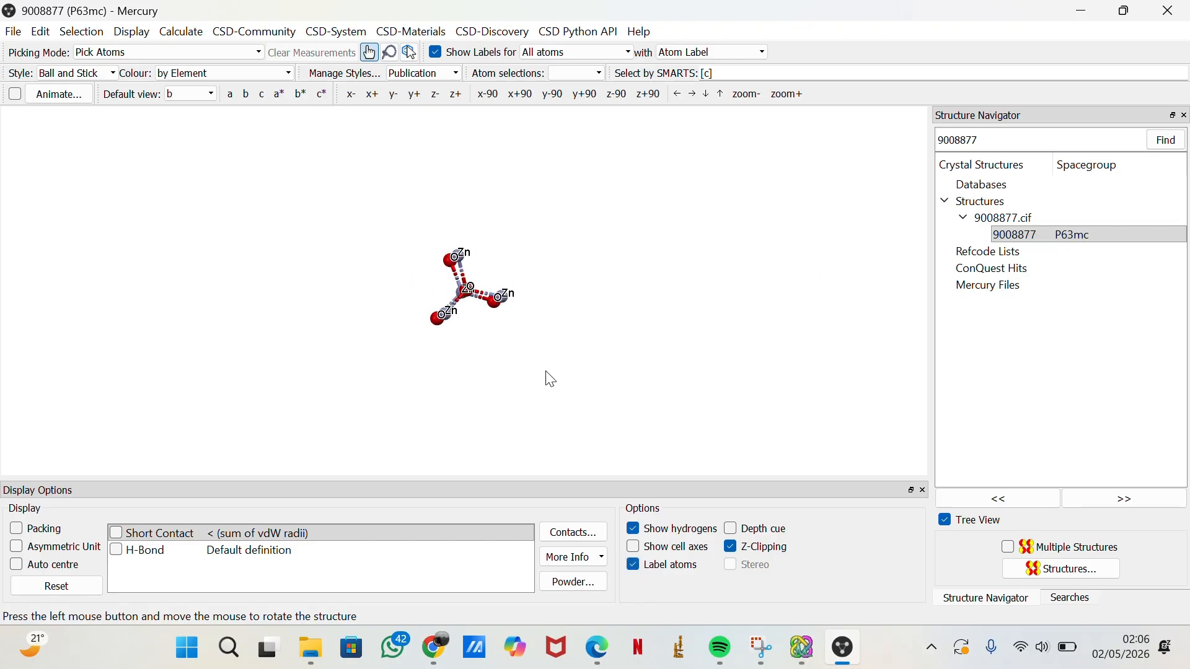
{"action": "left_click_drag", "start_coordinate": [548, 377], "coordinate": [652, 406]}
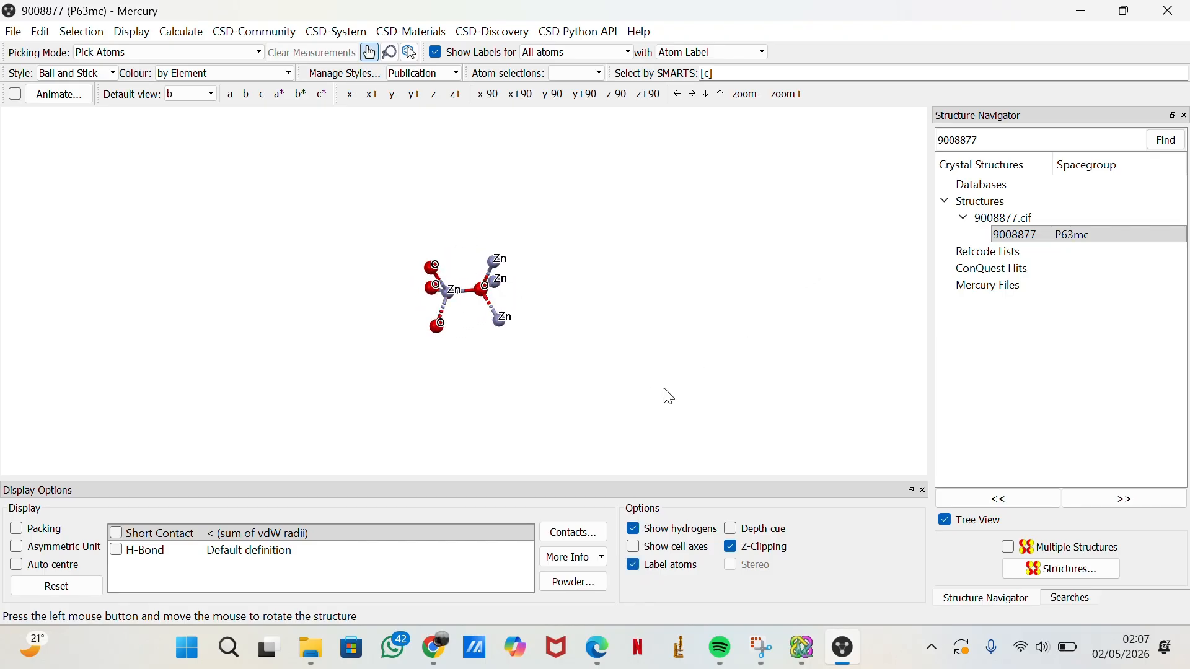
{"action": "left_click_drag", "start_coordinate": [738, 332], "coordinate": [605, 372]}
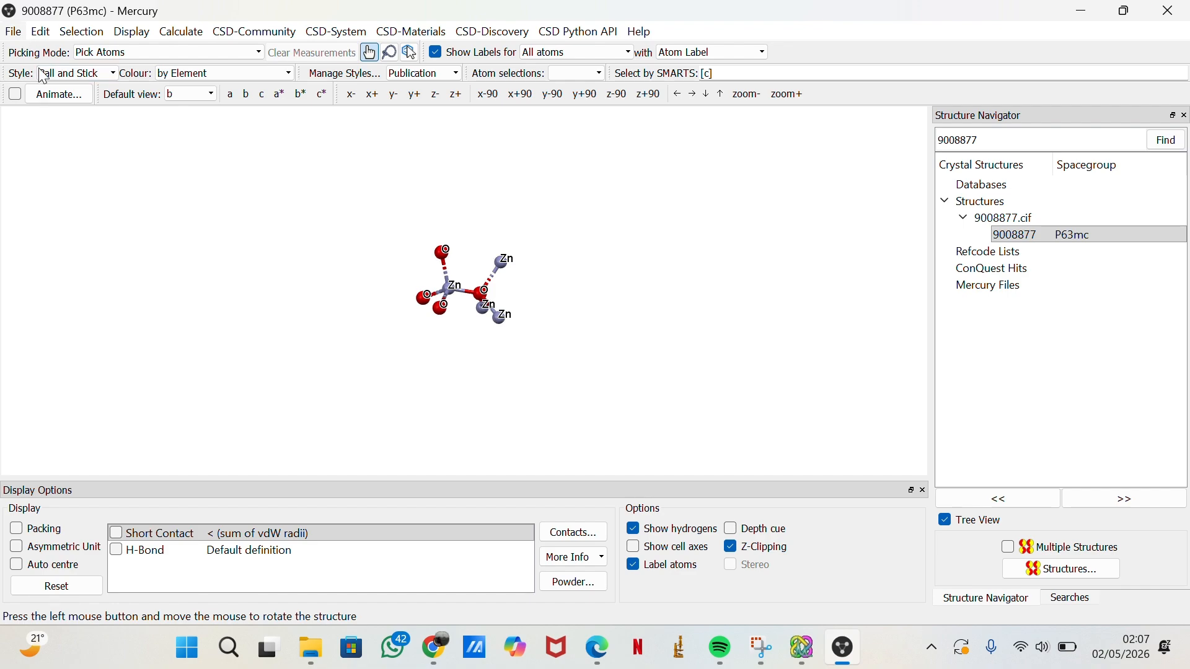
{"action": "left_click_drag", "start_coordinate": [314, 364], "coordinate": [279, 393]}
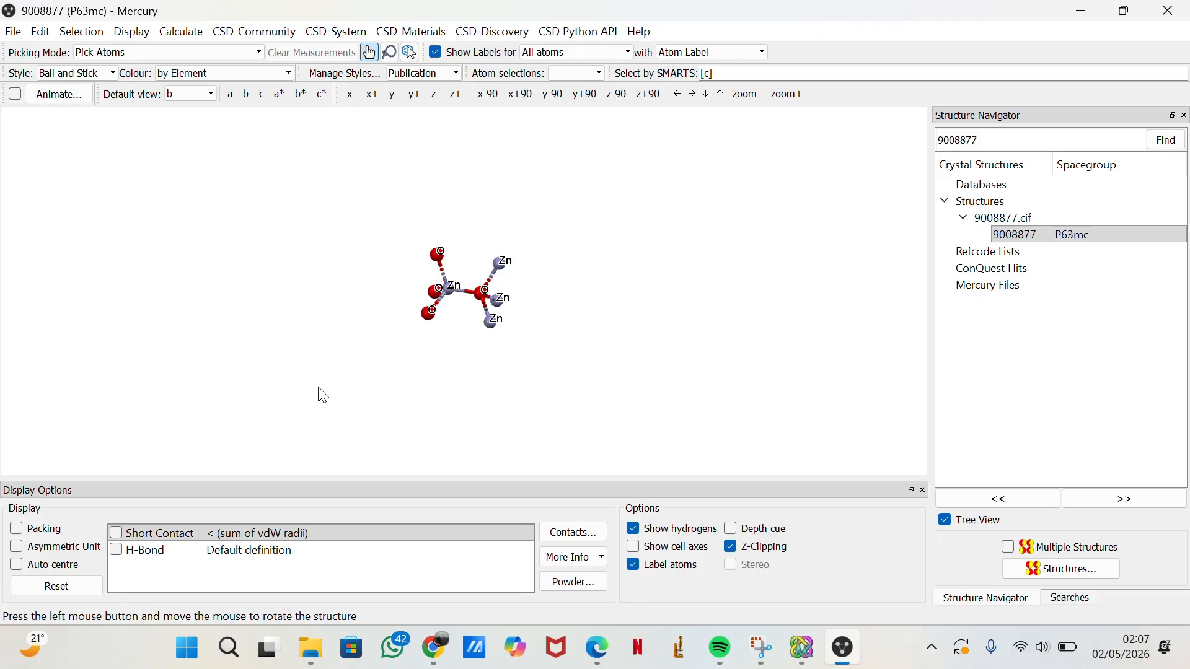
- Save the structure view as a PNG image named "struktur kristal ZnO" in folder 3 of Analisis XRD, and close Mercury
{"action": "left_click", "coordinate": [15, 31]}
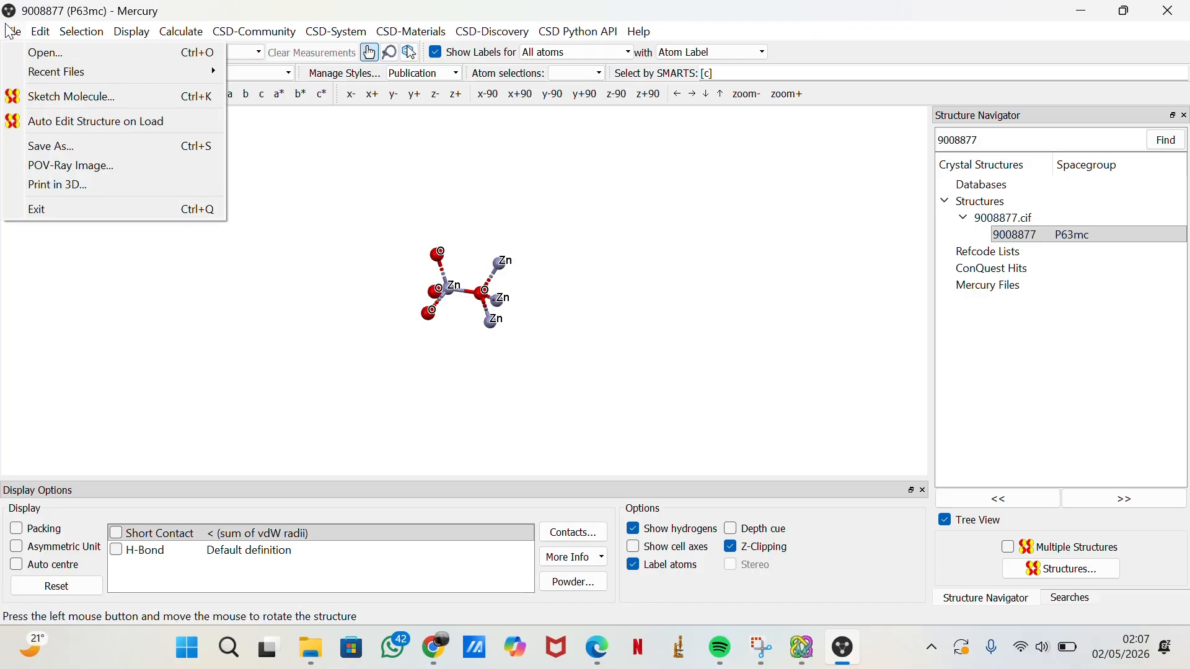
{"action": "left_click", "coordinate": [82, 151]}
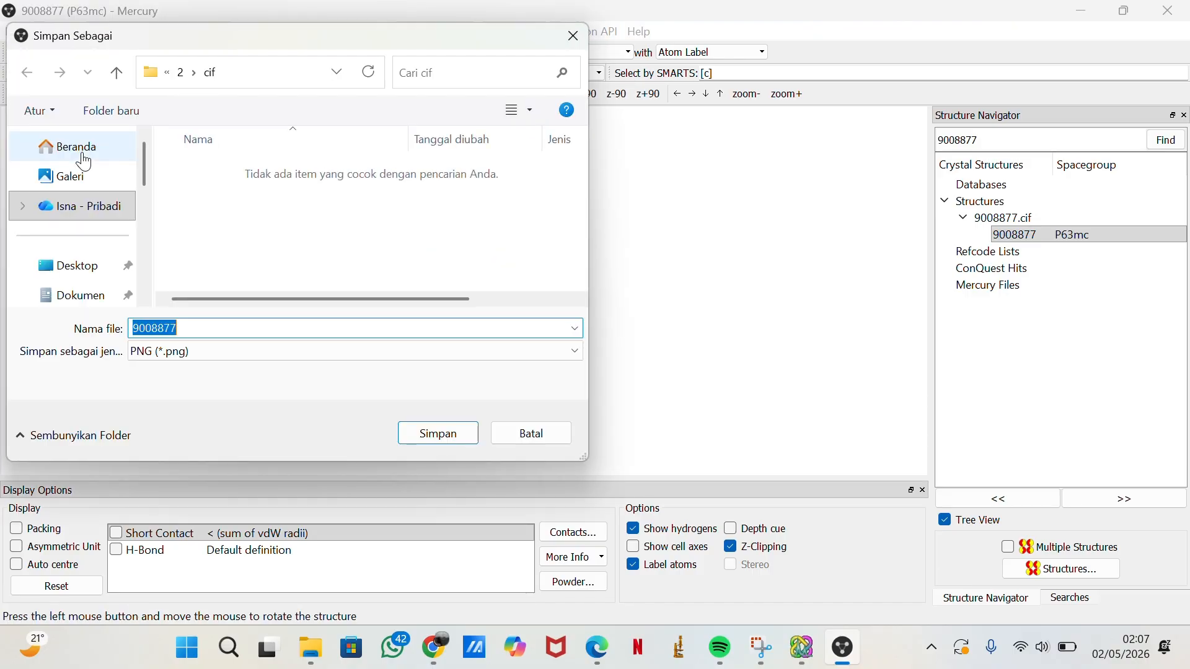
{"action": "scroll", "coordinate": [87, 297], "scroll_direction": "down", "scroll_amount": 5}
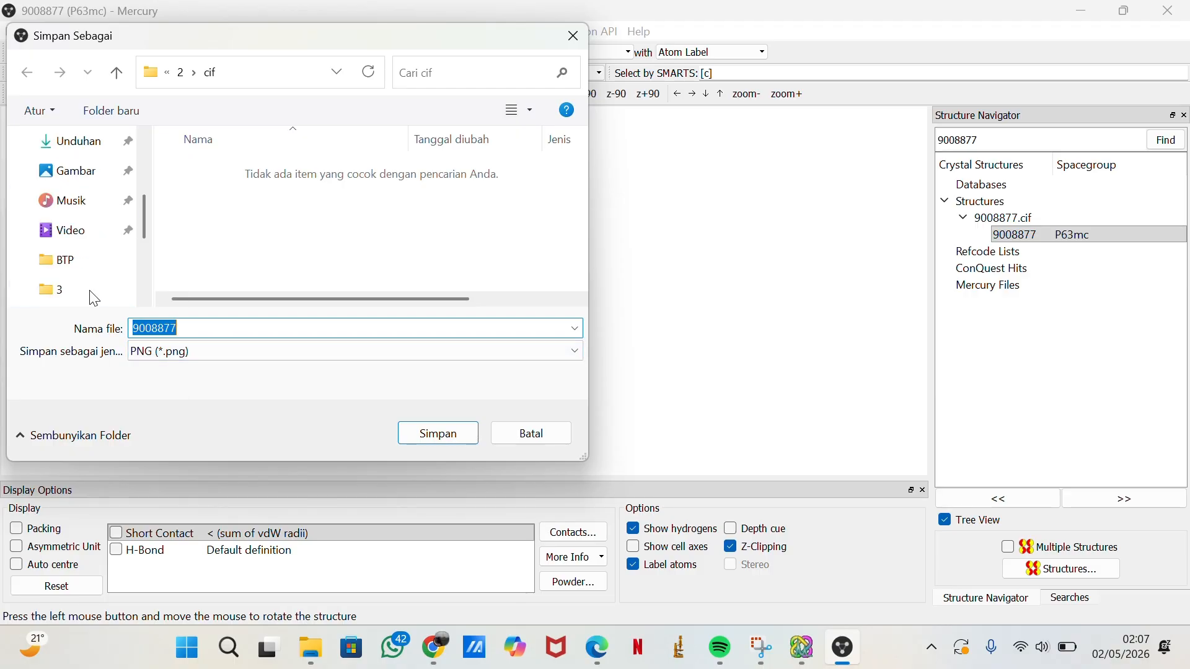
{"action": "left_click", "coordinate": [79, 210]}
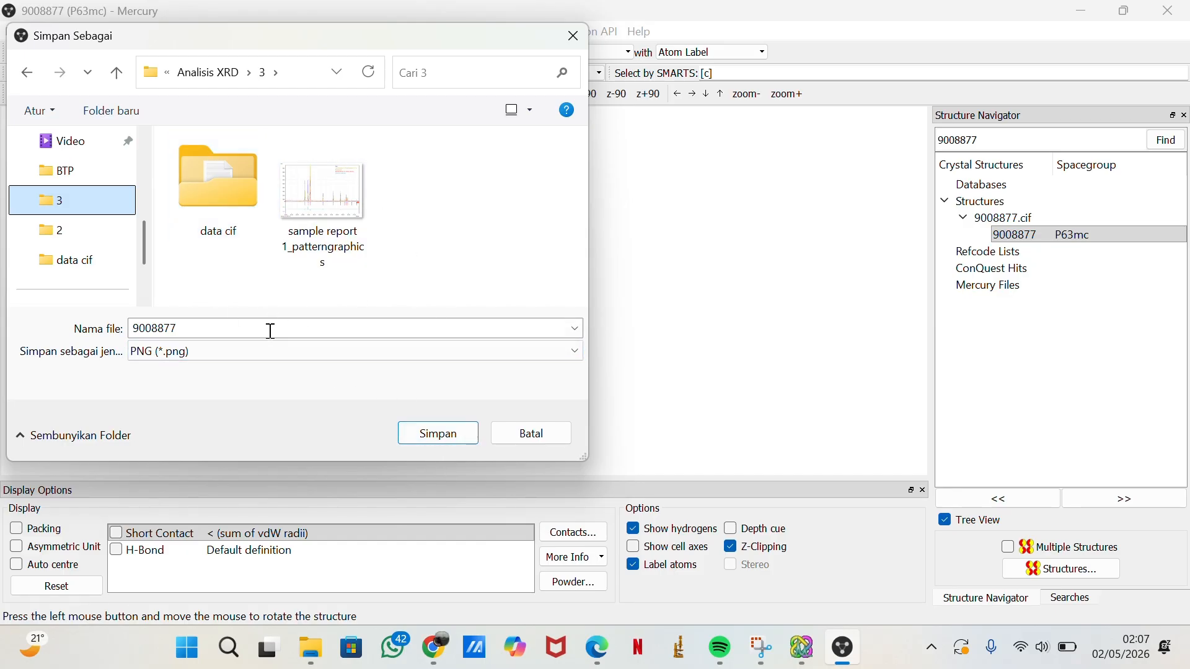
{"action": "double_click", "coordinate": [164, 326]}
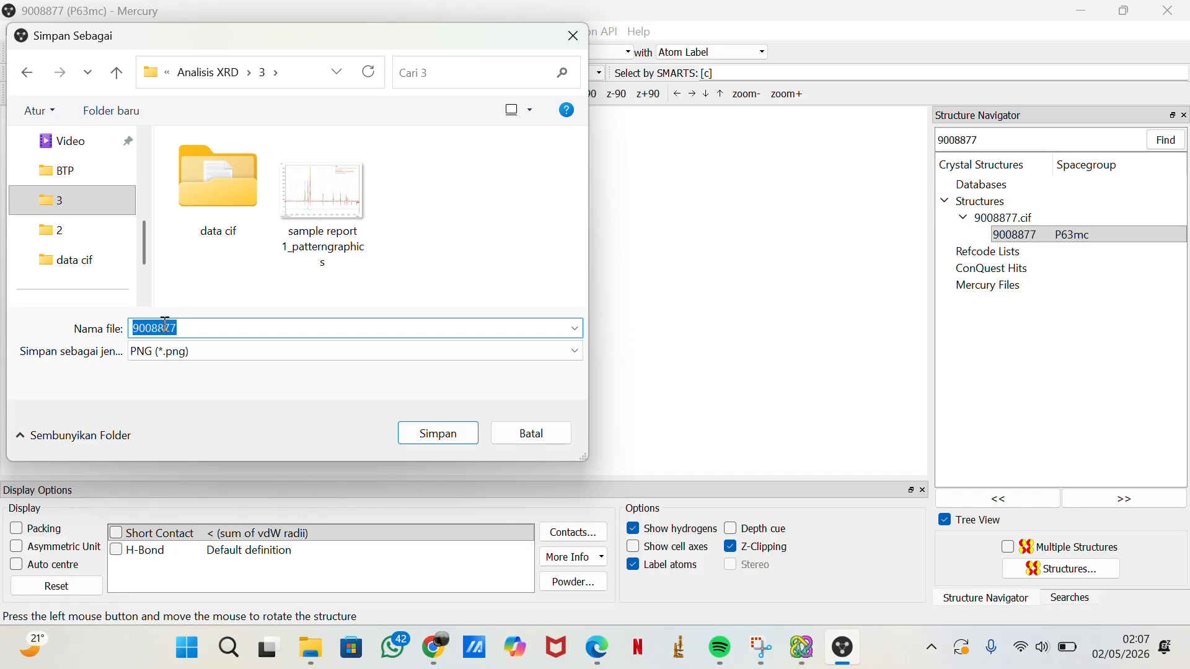
{"action": "type", "text": "struktur kristal ZnO"}
{"action": "left_click", "coordinate": [448, 433]}
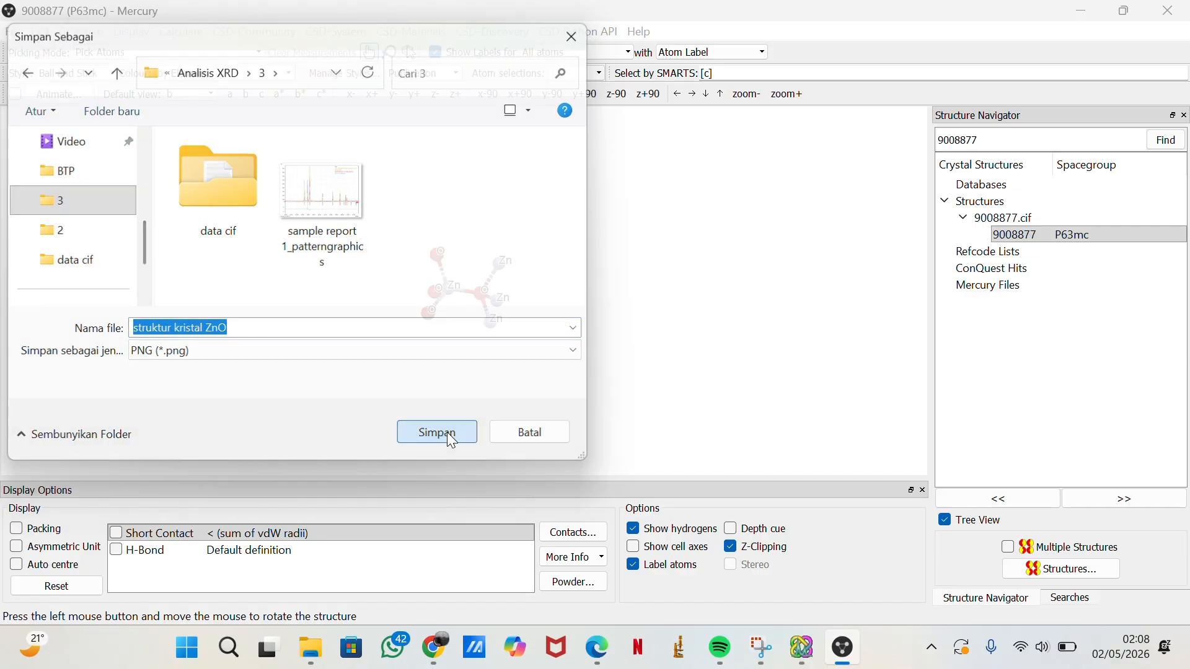
{"action": "left_click", "coordinate": [571, 422]}
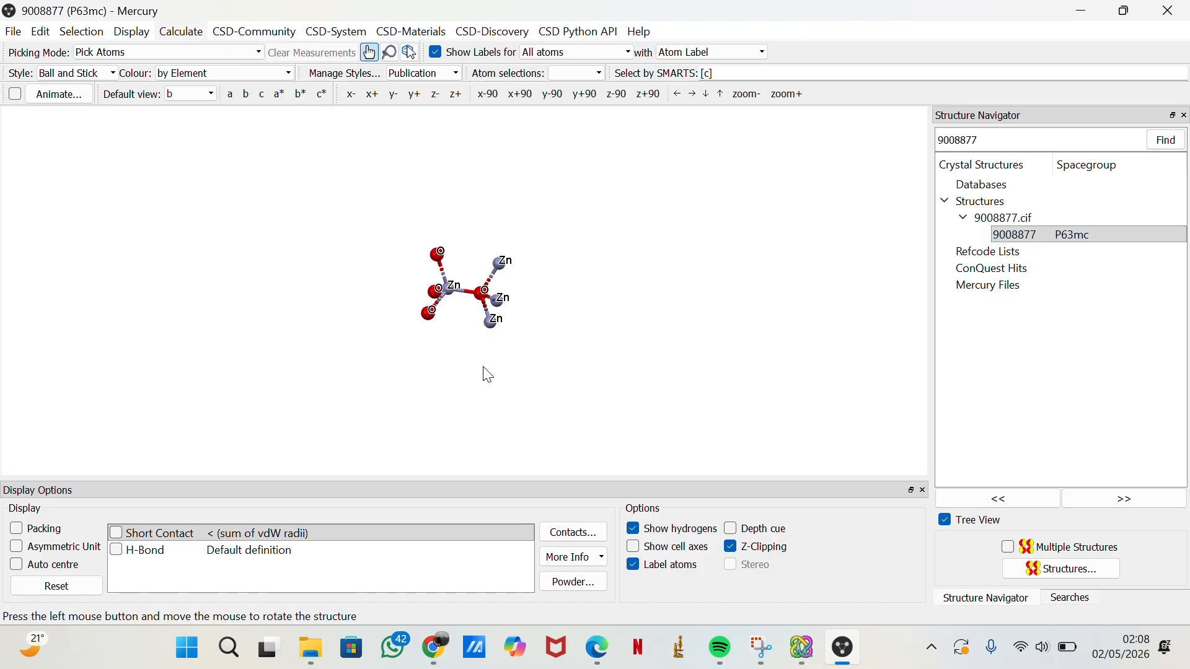
{"action": "left_click", "coordinate": [1187, 8]}
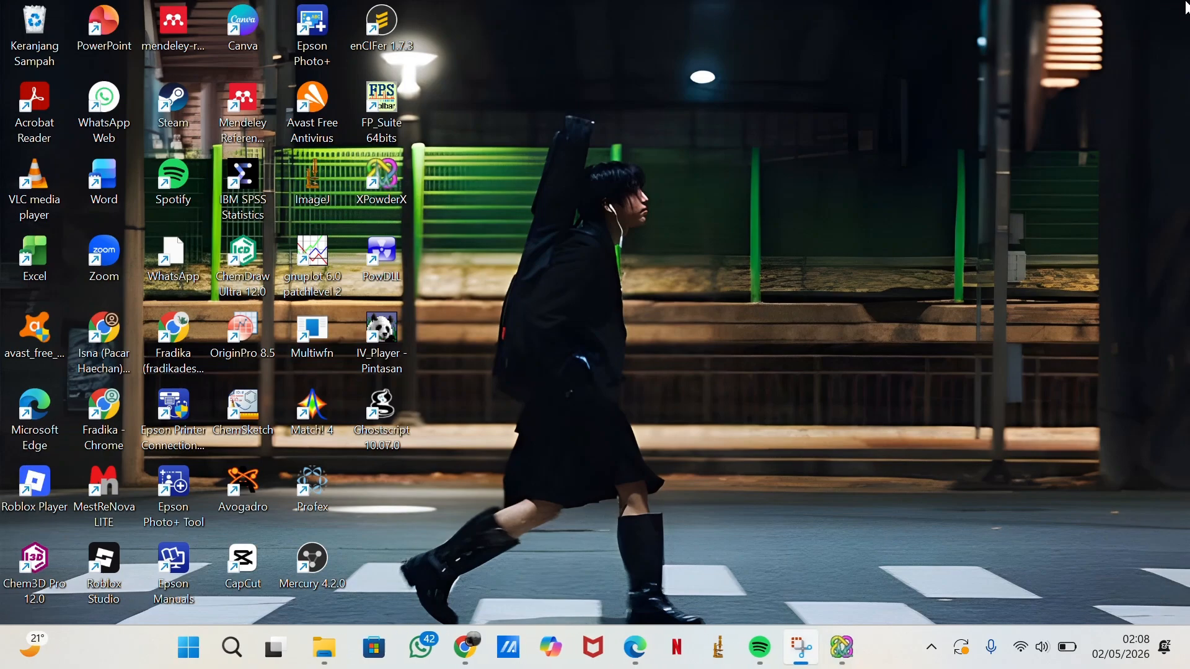